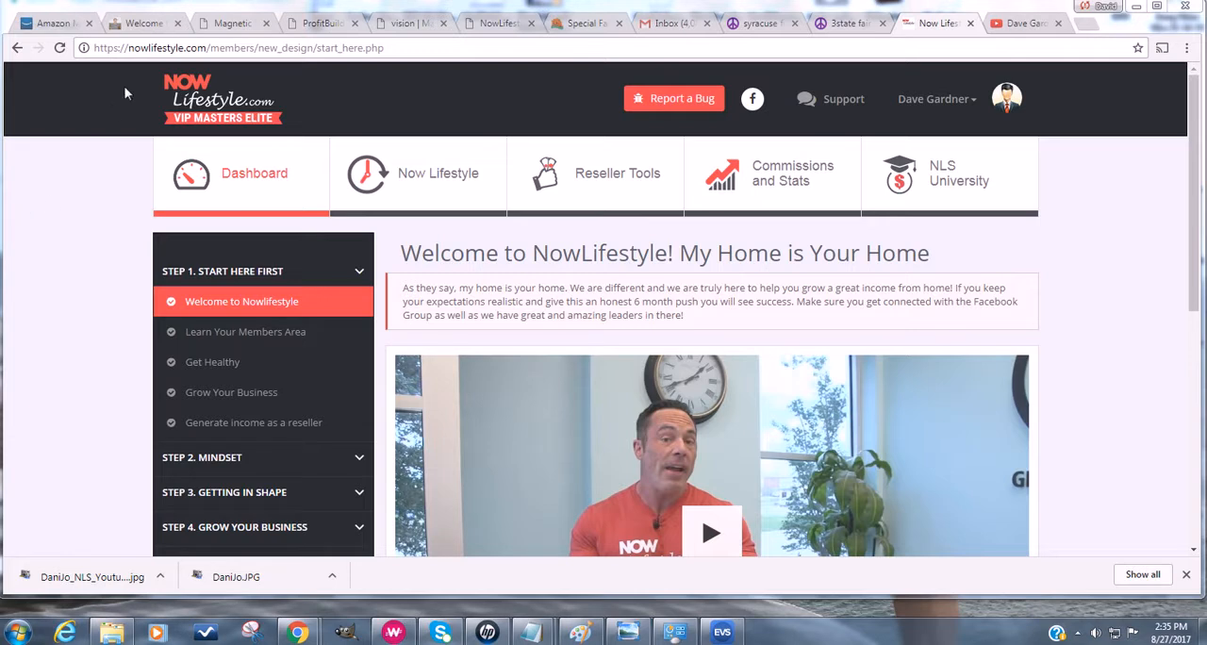
# - Switch to the Magnetic Sponsors attraction report page and highlight the magneticsponsors.com domain in its address
pyautogui.click(229, 25)
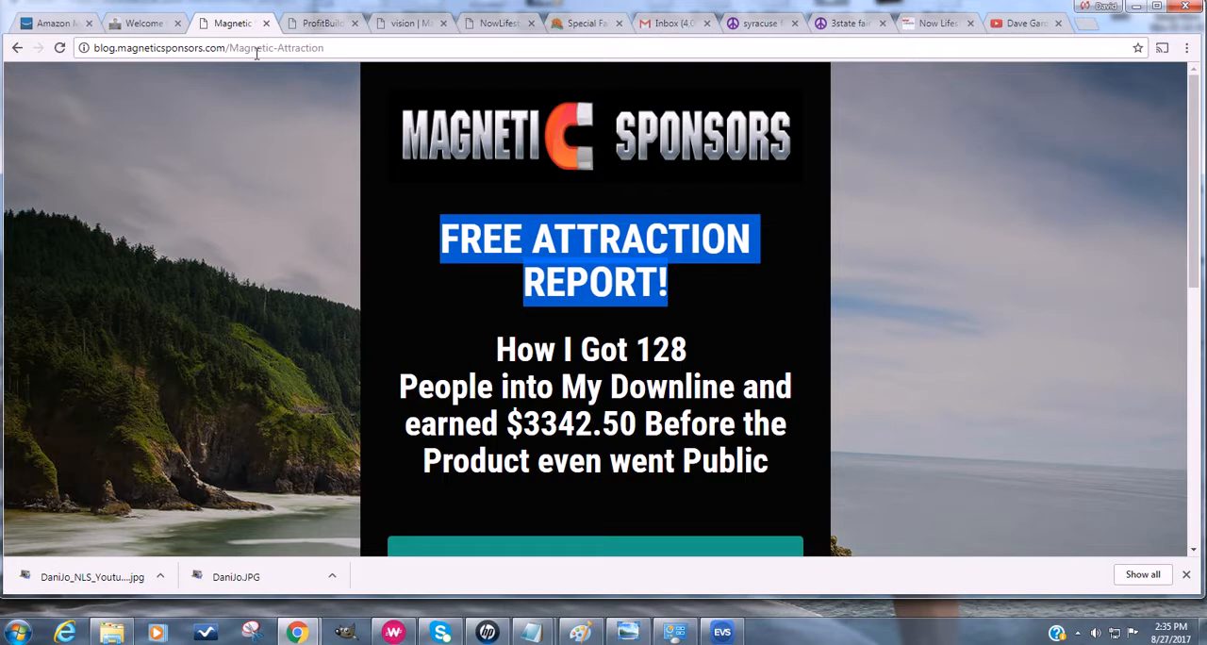
pyautogui.click(126, 48)
pyautogui.moveTo(134, 49); pyautogui.dragTo(224, 49)
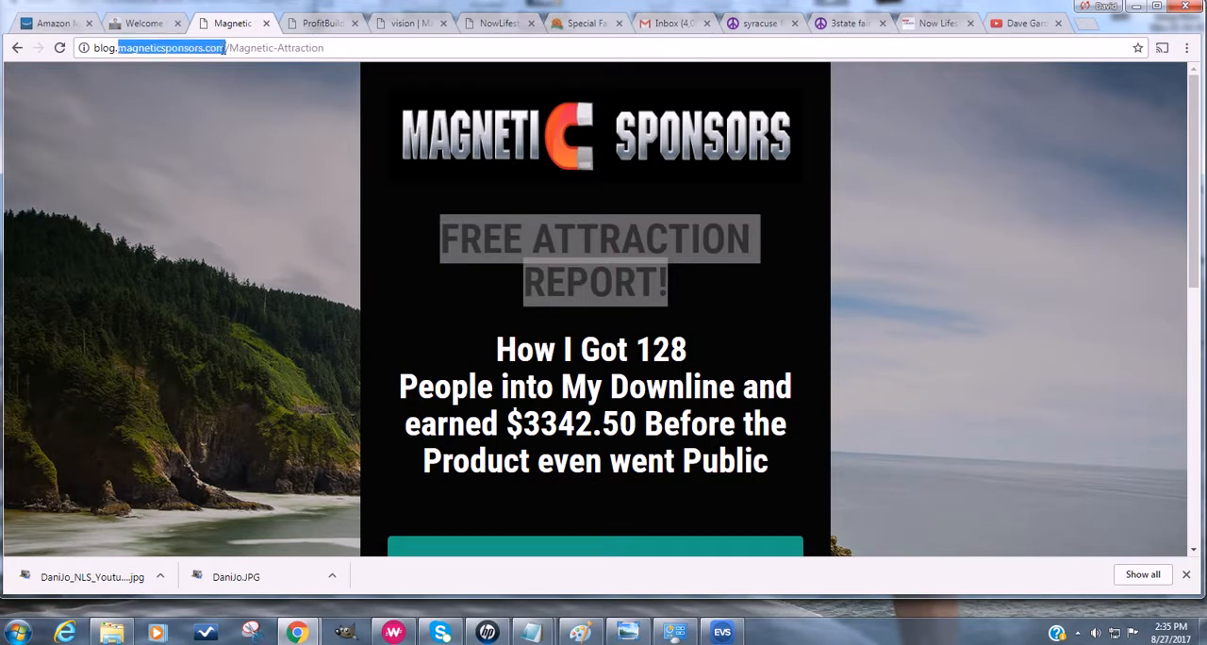
# - Switch to the ProfitBuilder page editor, review the headline, video and opt-in form, and highlight the Form Code label
pyautogui.click(315, 24)
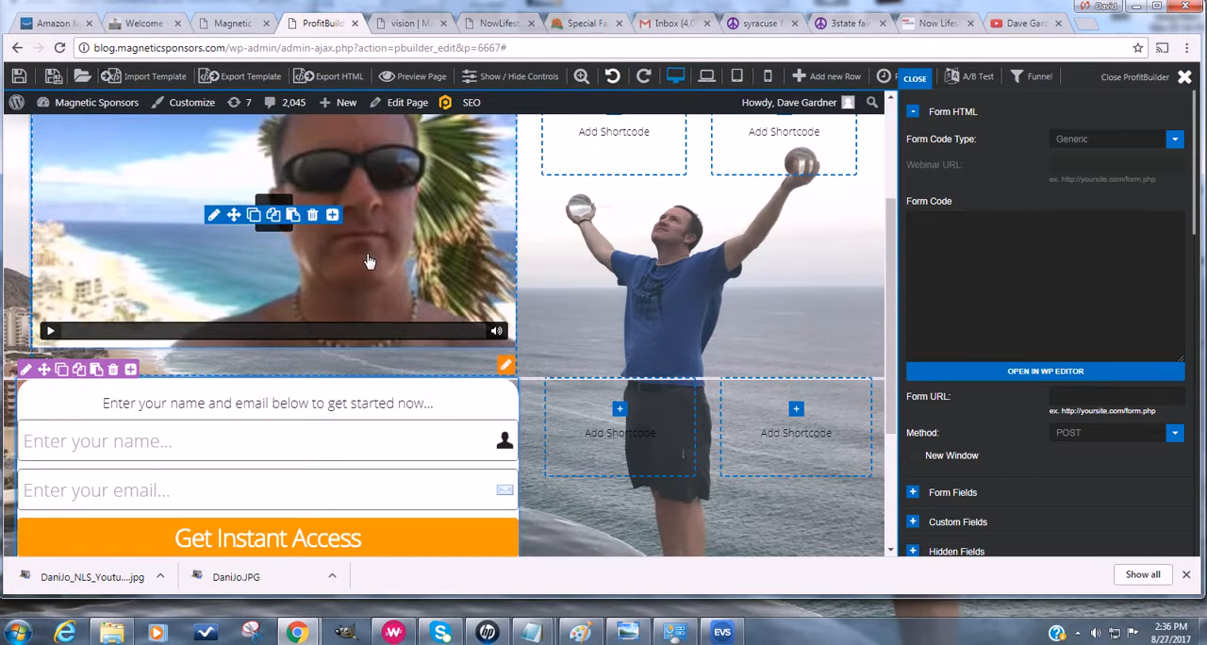
pyautogui.scroll(3, 283, 212)
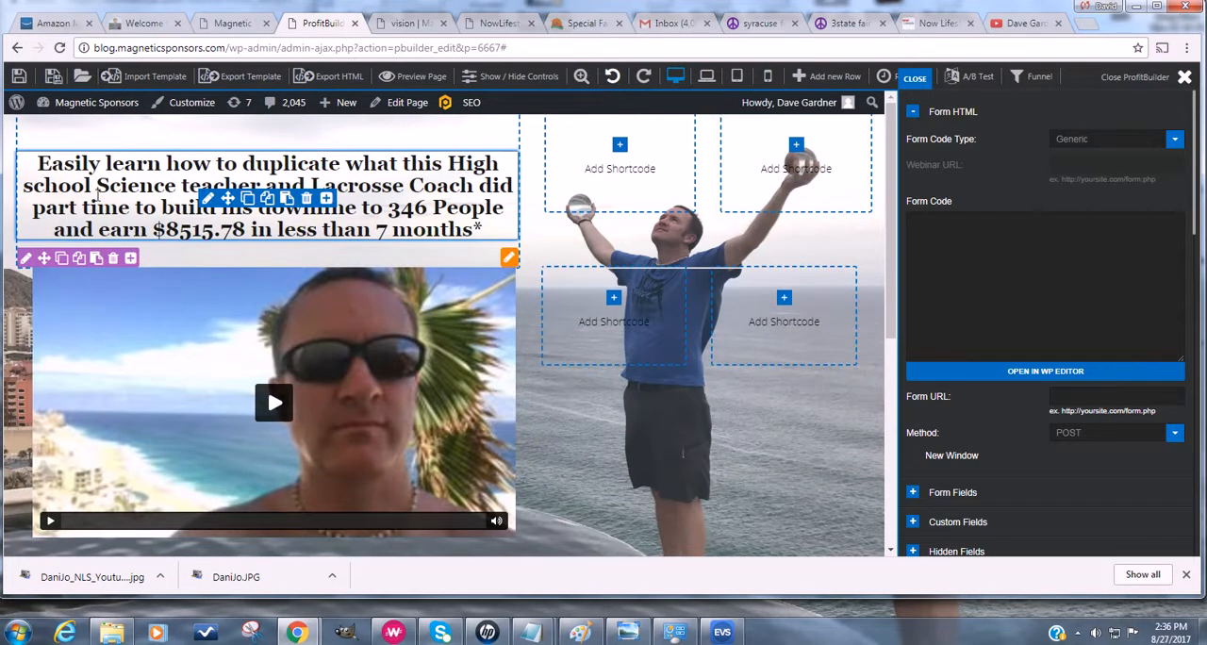
pyautogui.scroll(-1, 311, 281)
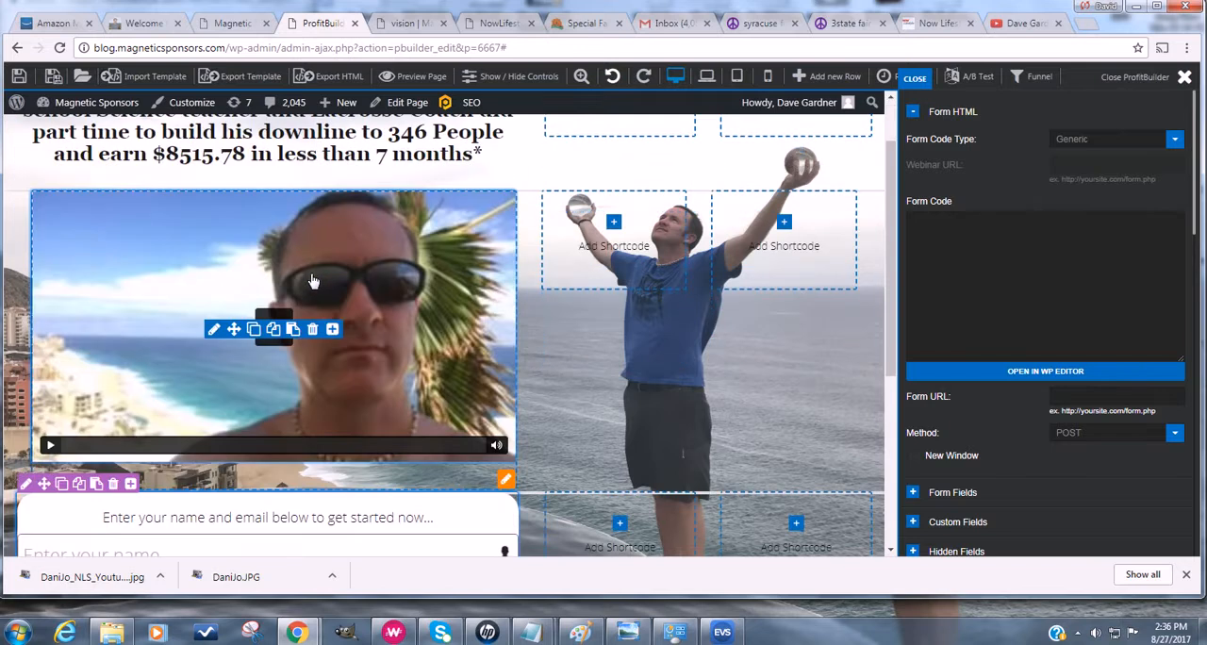
pyautogui.scroll(-2, 295, 250)
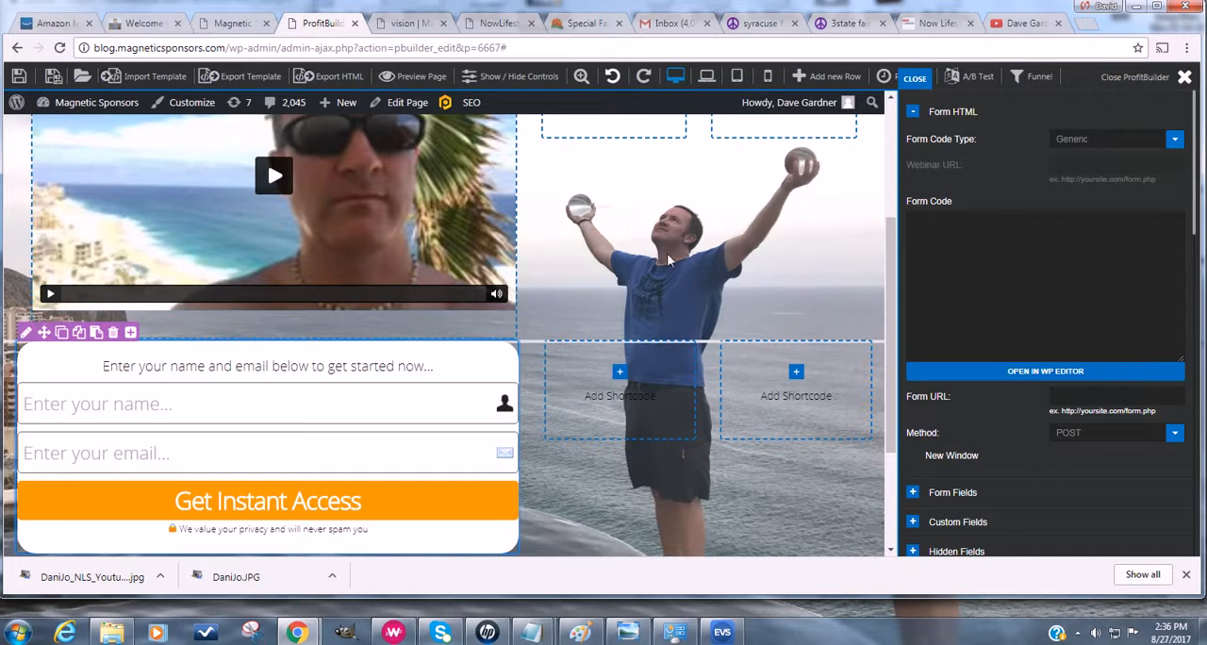
pyautogui.moveTo(905, 201); pyautogui.dragTo(955, 206)
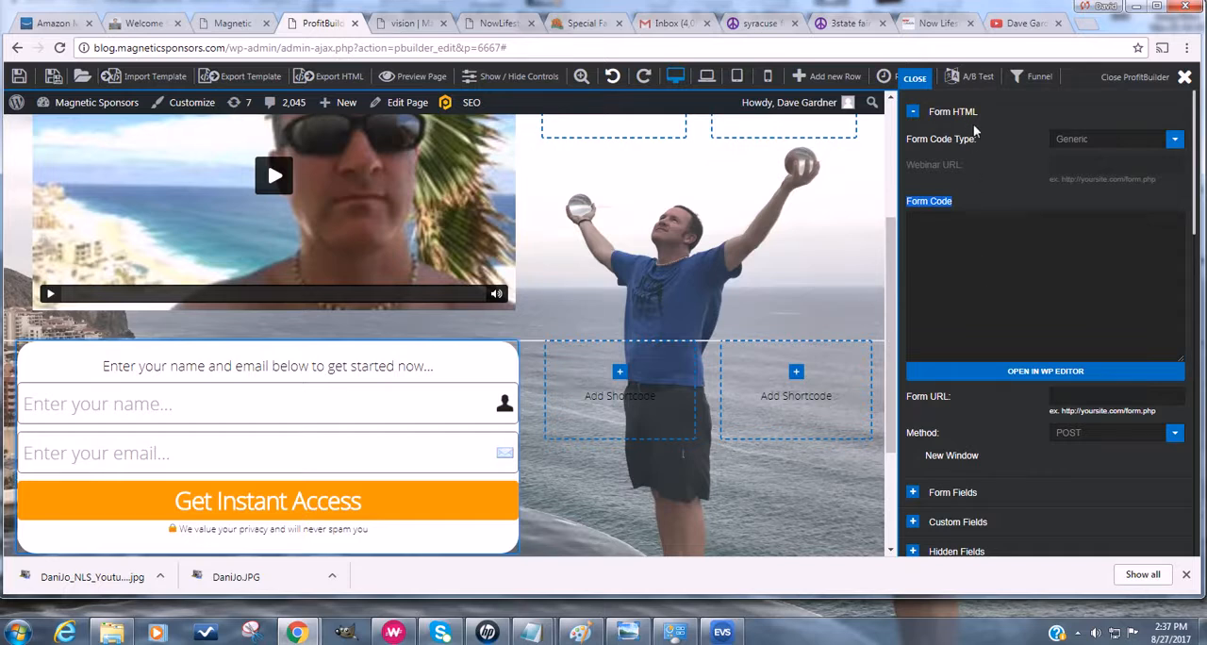
# - Return to the NowLifestyle members area and look over the Lead Capture System dashboard in the Now Lifestyle section
pyautogui.click(929, 23)
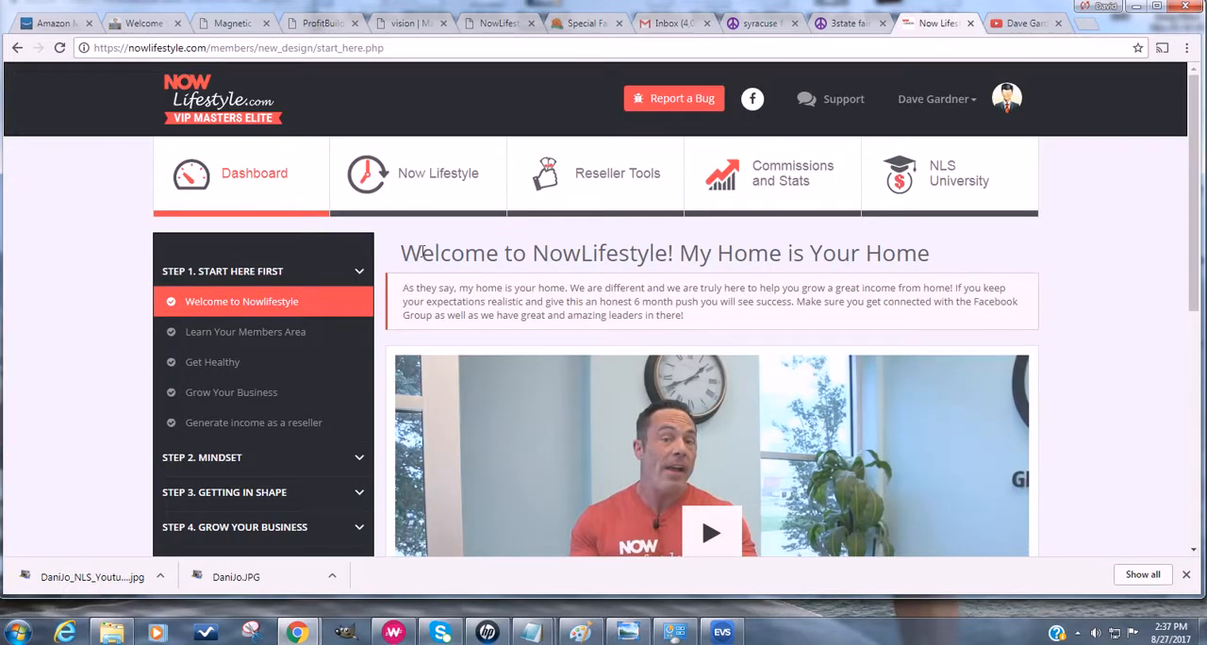
pyautogui.click(443, 182)
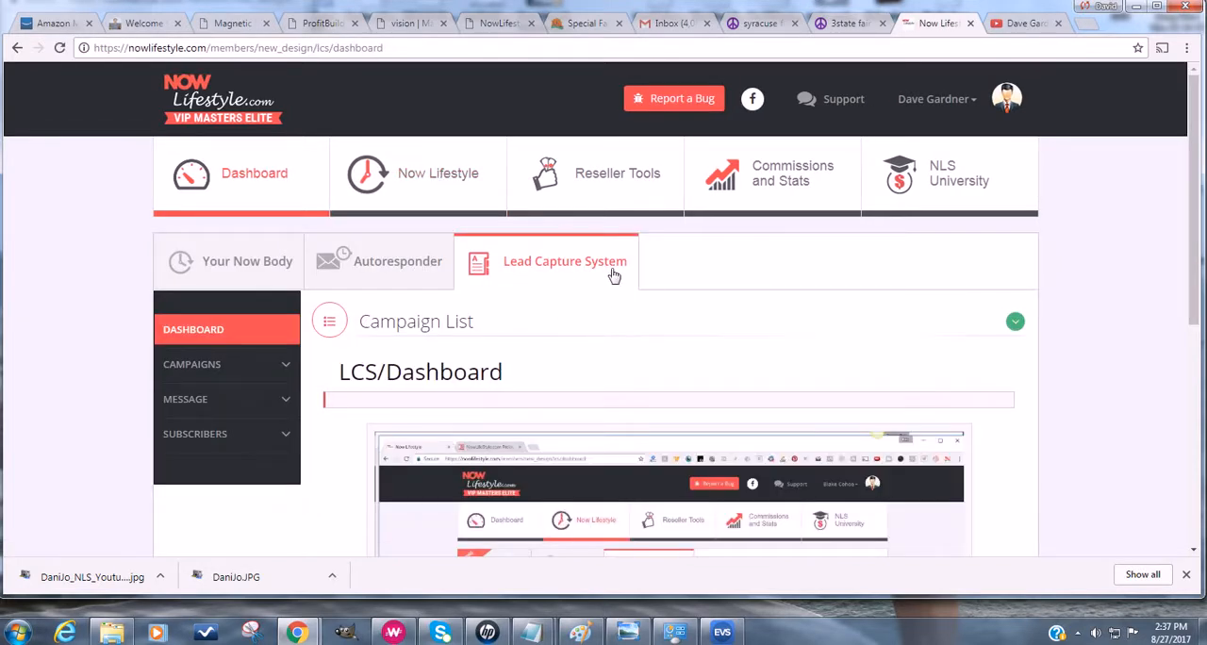
pyautogui.scroll(-3, 613, 276)
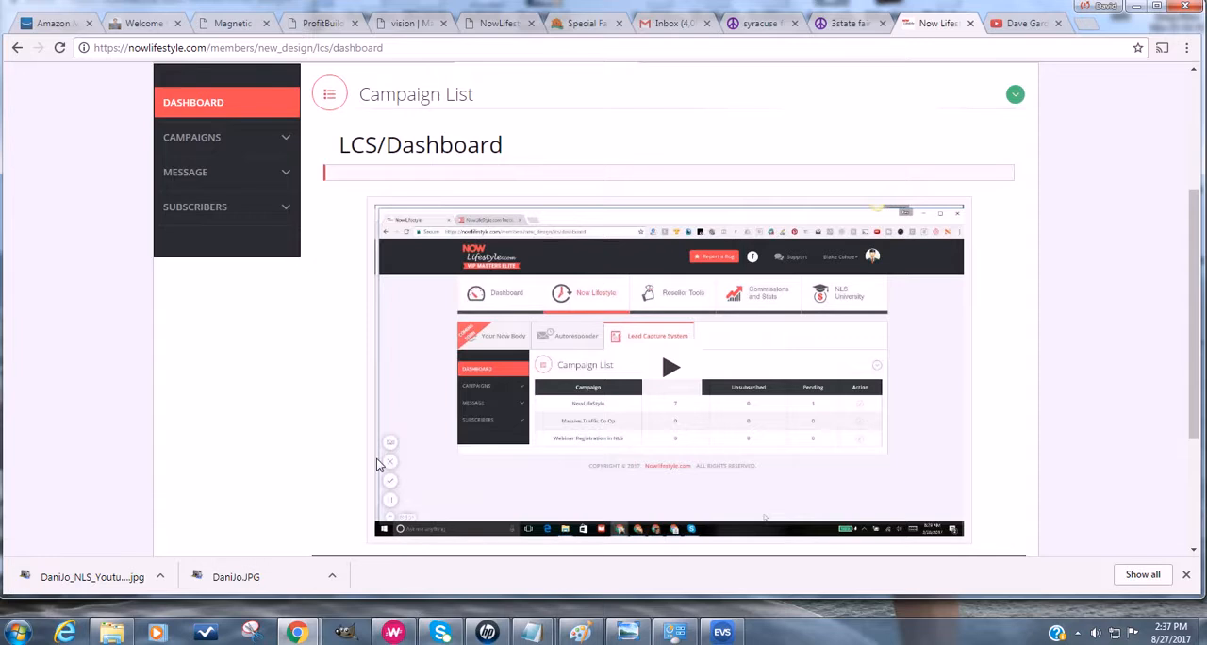
pyautogui.scroll(3, 306, 483)
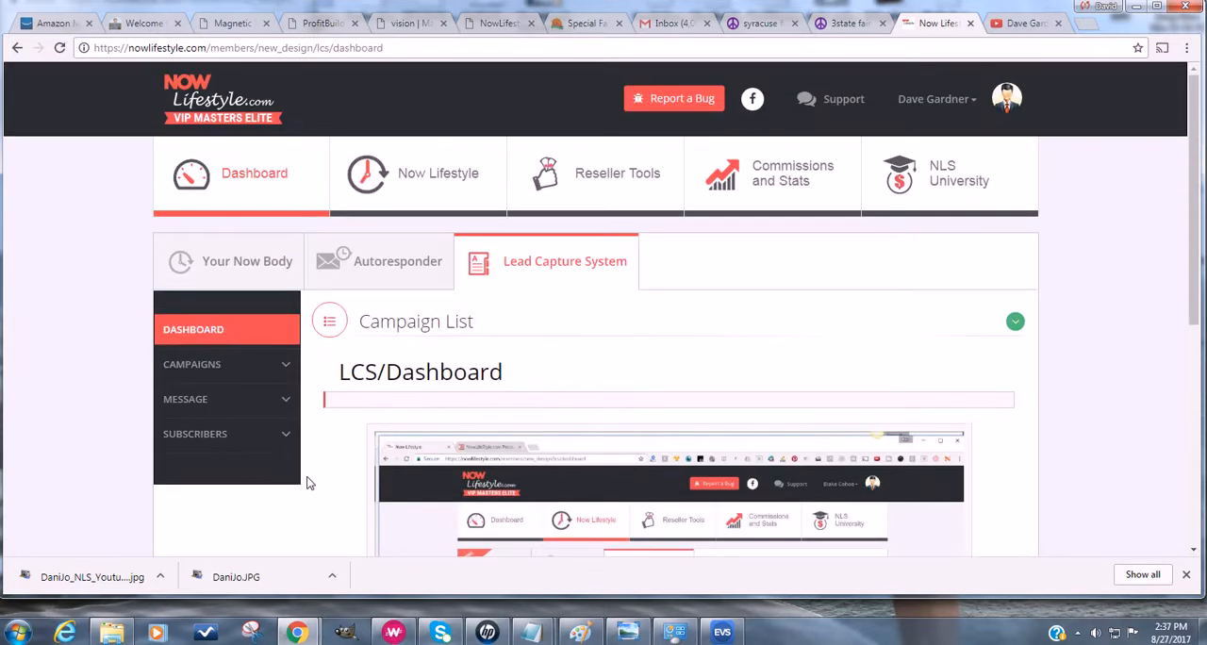
pyautogui.click(326, 400)
# - Open the Autoresponder dashboard and review its message creation options and subscriber statistics
pyautogui.click(363, 262)
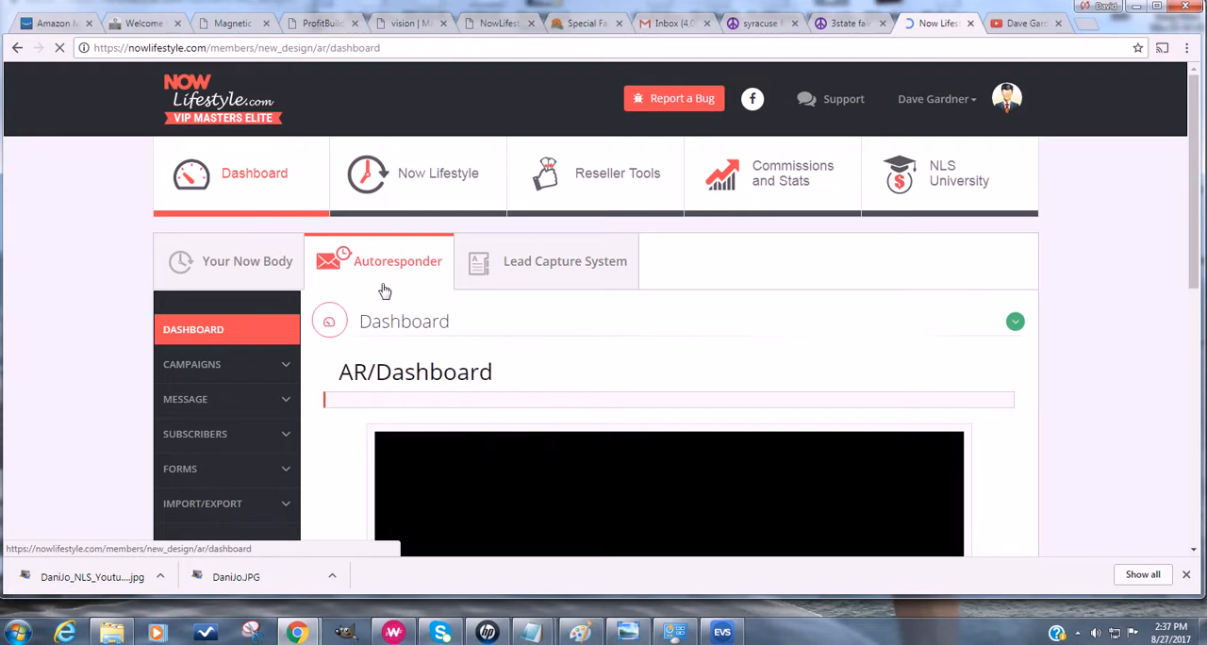
pyautogui.scroll(-3, 311, 335)
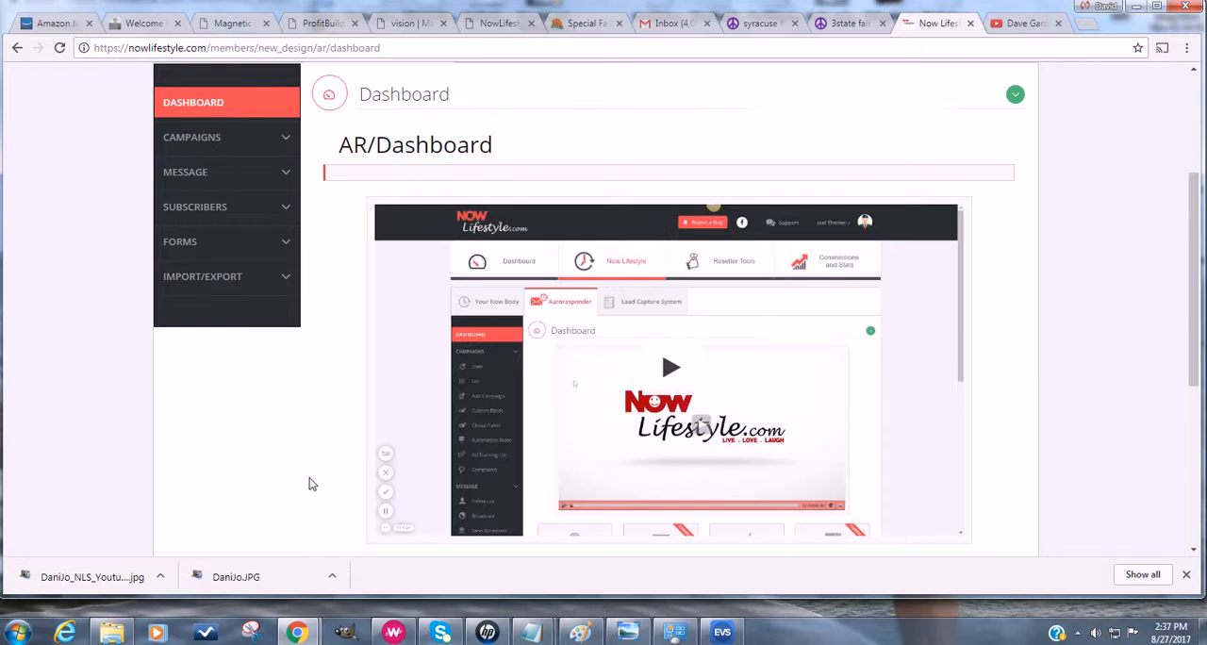
pyautogui.scroll(-2, 310, 484)
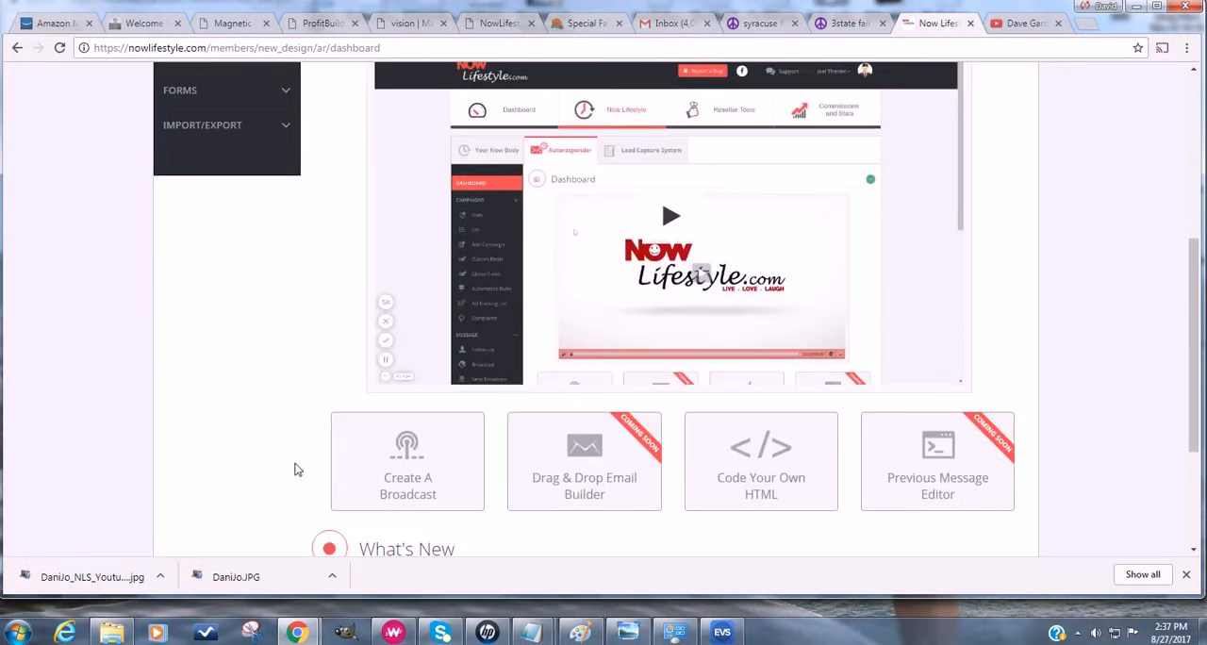
pyautogui.scroll(-3, 274, 462)
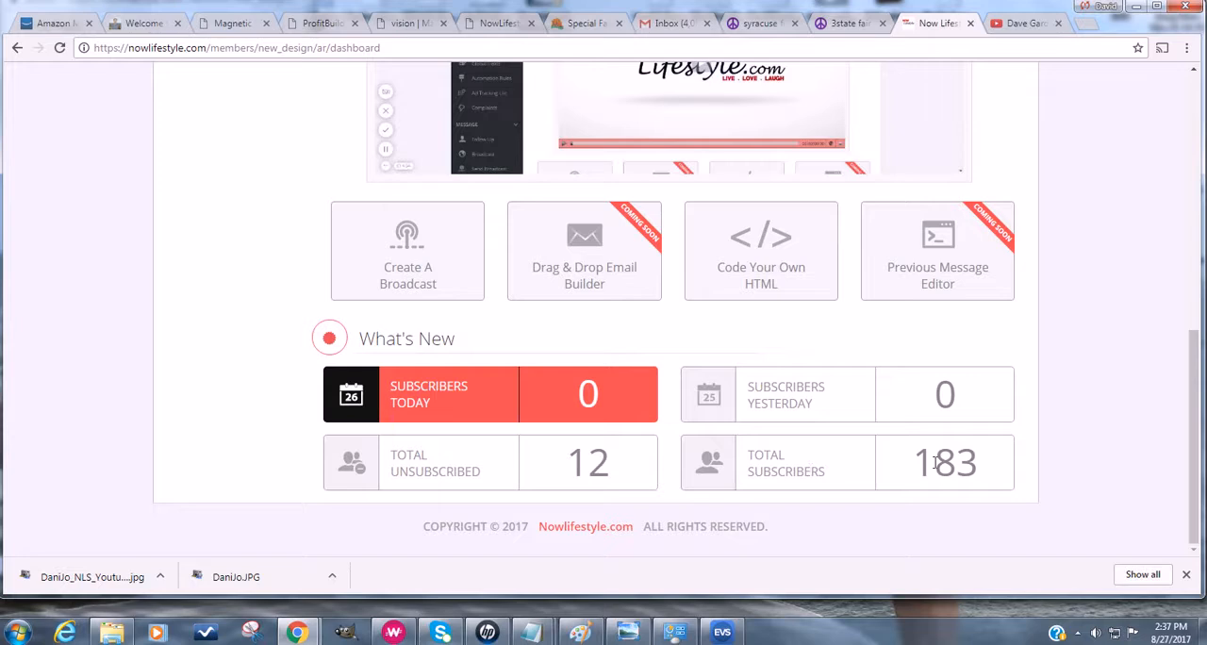
pyautogui.scroll(3, 996, 462)
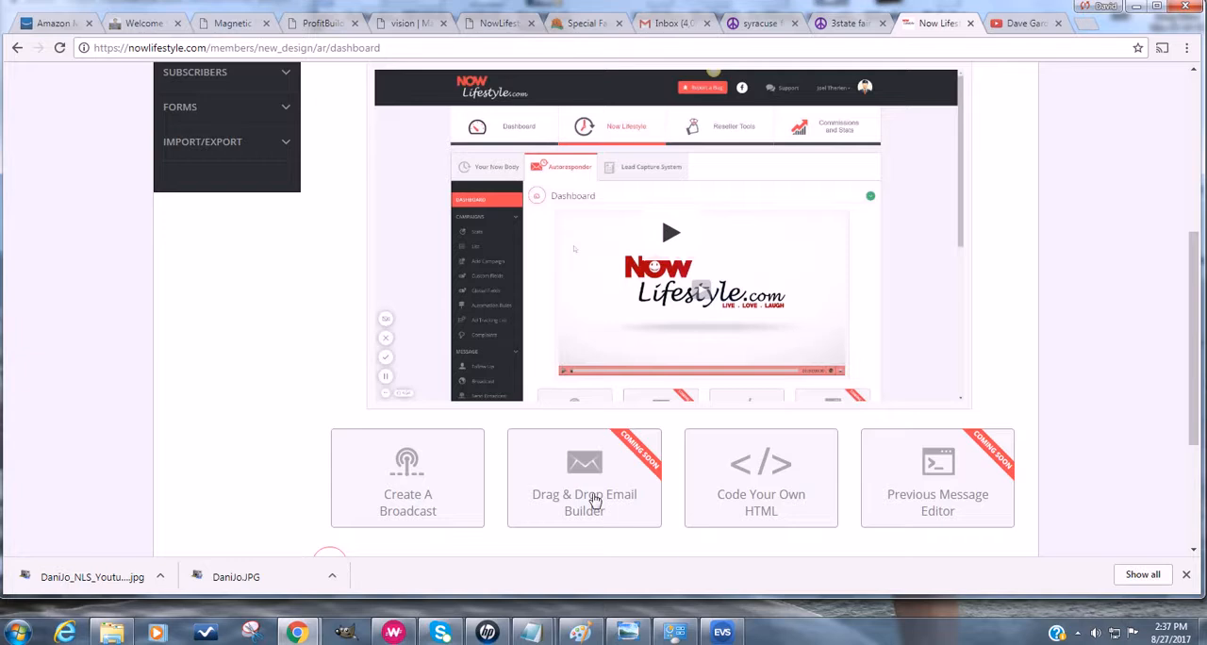
pyautogui.scroll(3, 254, 468)
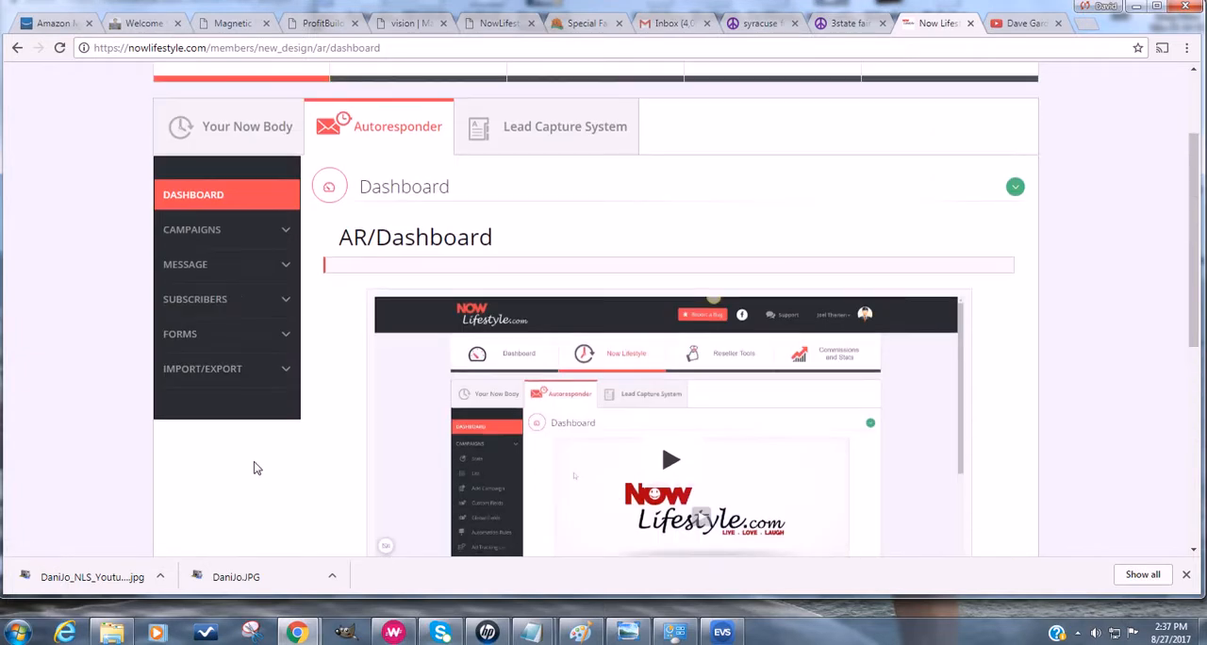
# - Open the autoresponder's campaign list and examine the subscriber, unsubscribed and pending figures of the existing campaigns
pyautogui.click(232, 232)
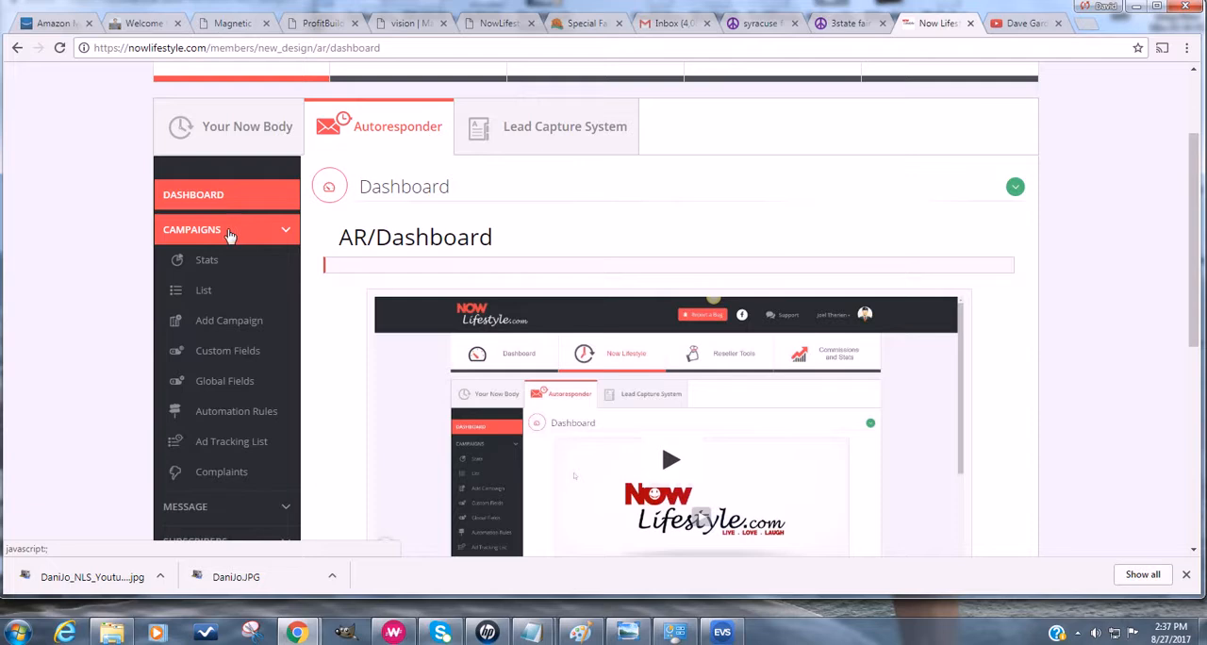
pyautogui.click(209, 294)
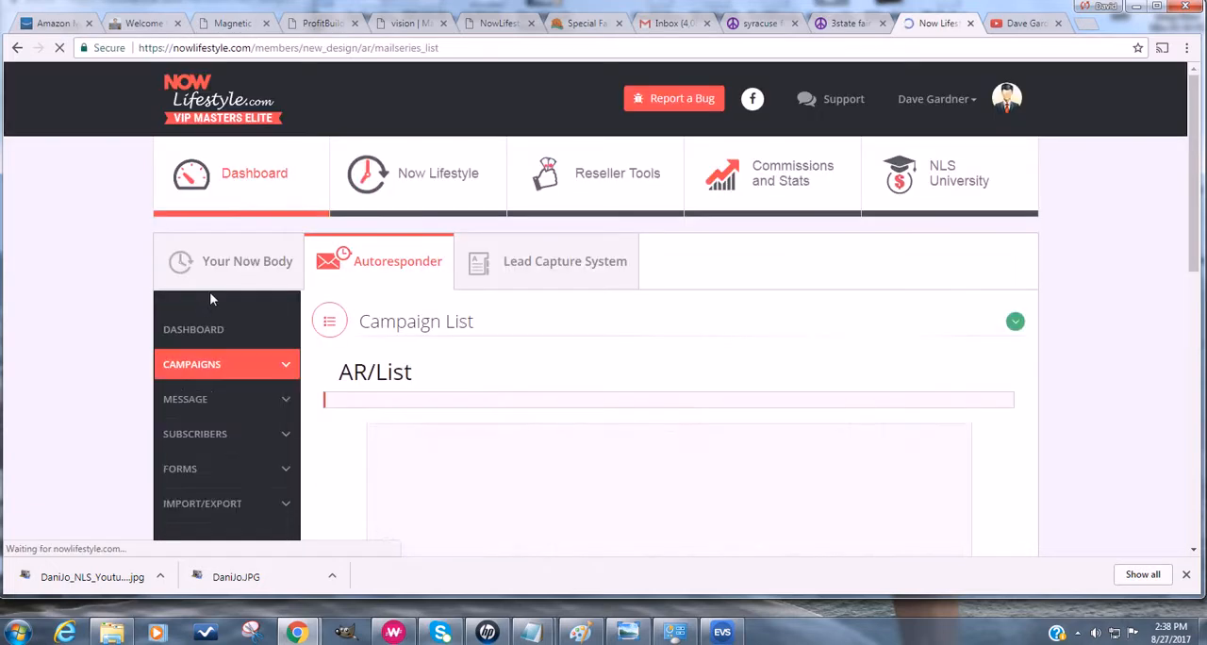
pyautogui.scroll(-5, 81, 387)
pyautogui.scroll(-1, 80, 390)
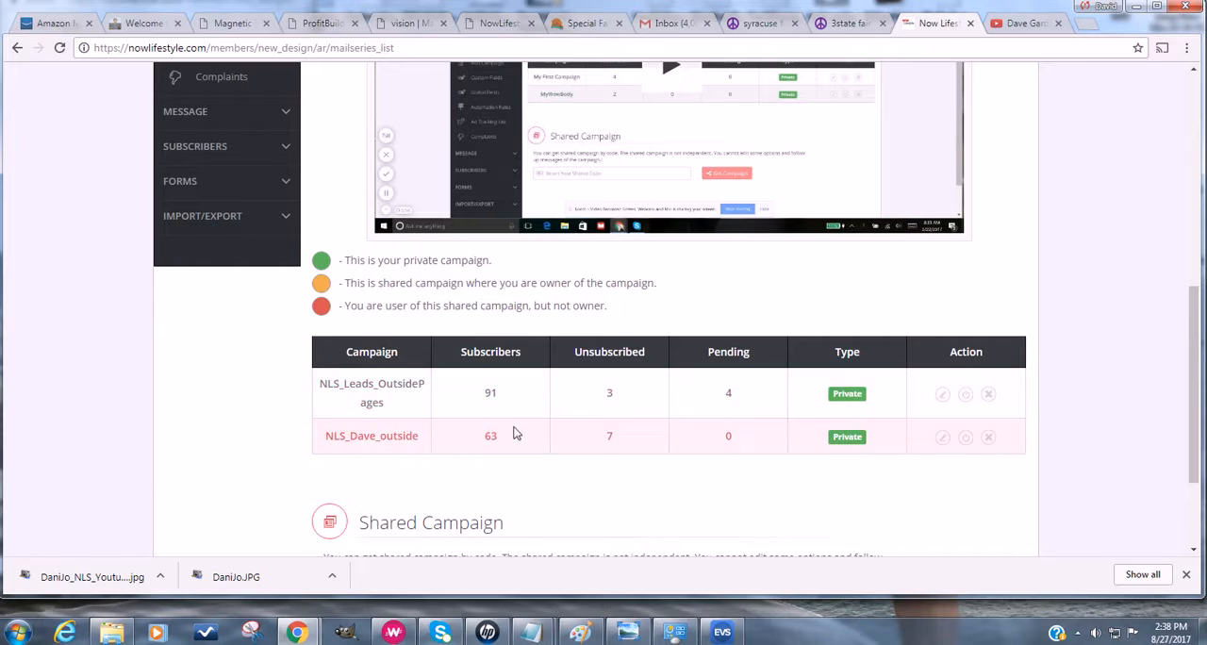
pyautogui.scroll(-1, 488, 429)
pyautogui.scroll(-1, 488, 431)
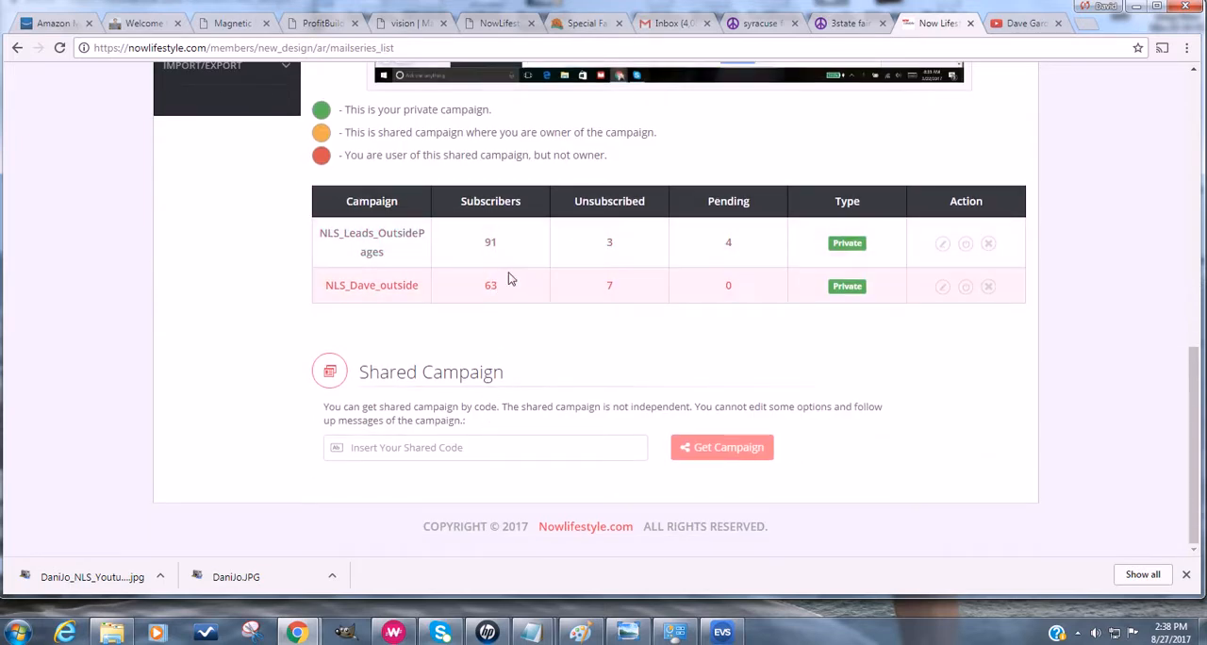
pyautogui.scroll(2, 509, 274)
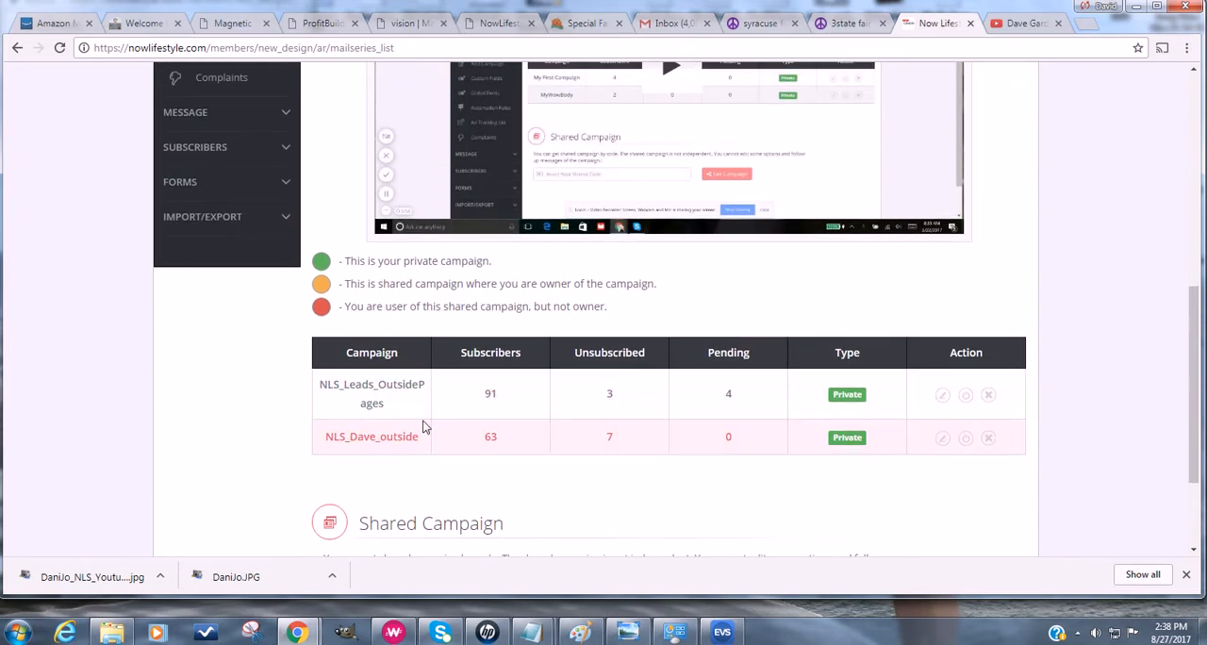
pyautogui.scroll(4, 422, 427)
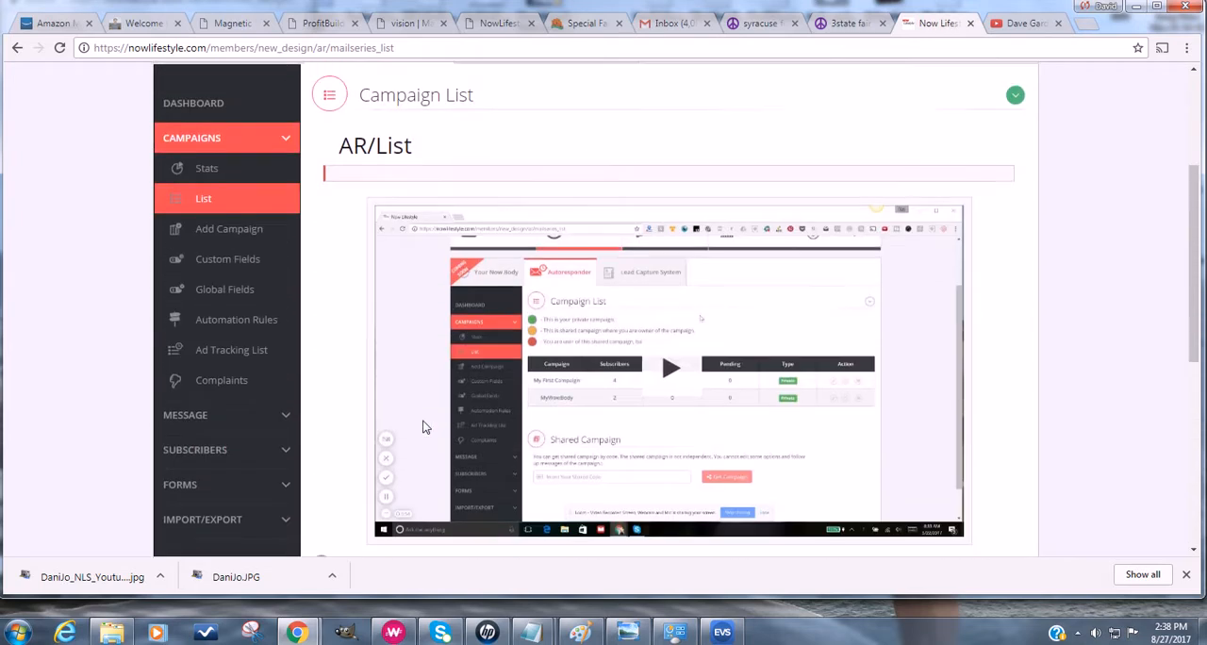
pyautogui.scroll(-1, 326, 406)
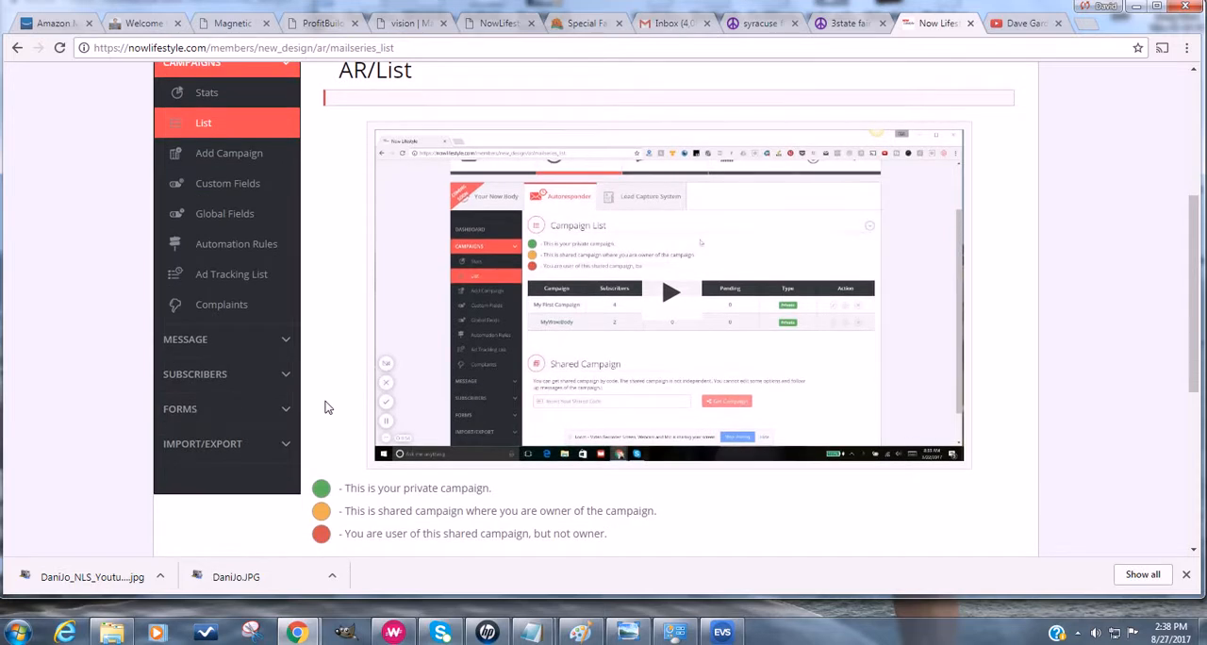
pyautogui.scroll(-2, 327, 406)
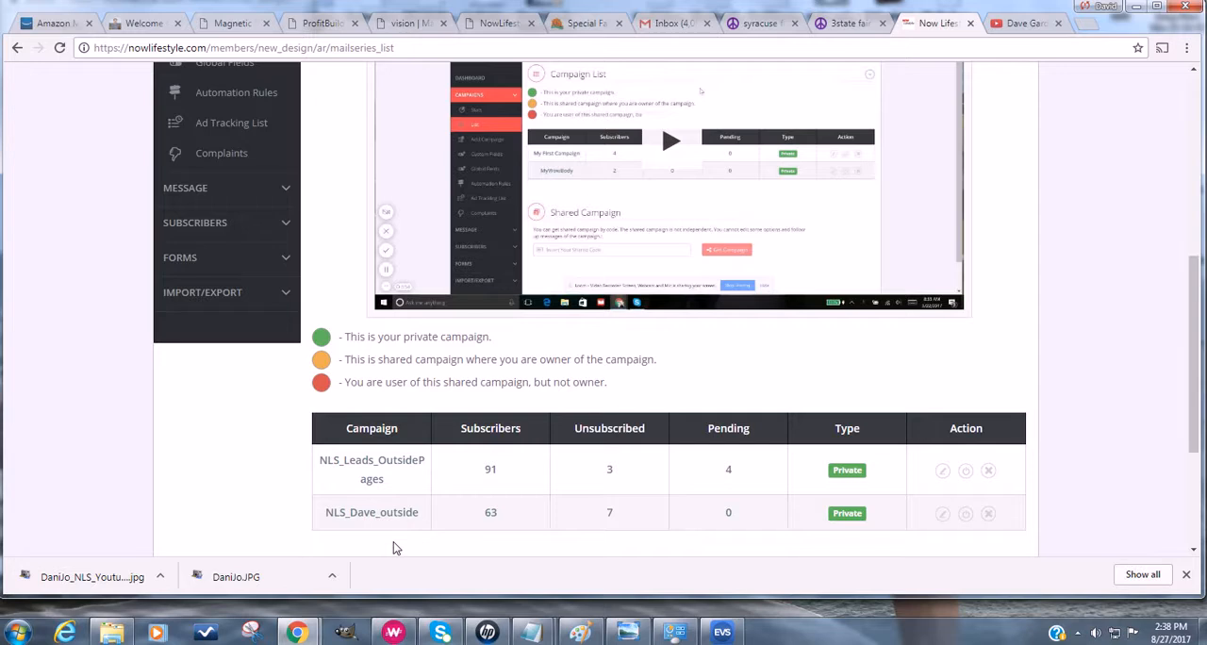
pyautogui.scroll(-1, 394, 548)
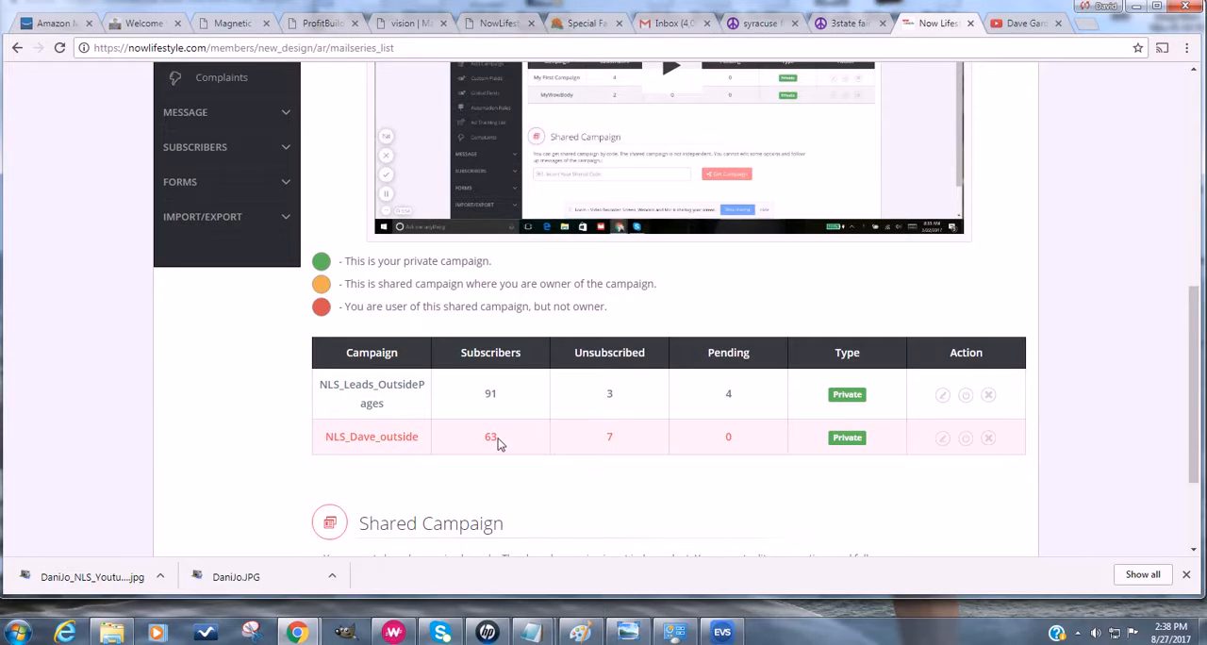
# - Open the form for adding an autoresponder campaign and enable notification about new subscribers
pyautogui.scroll(3, 286, 428)
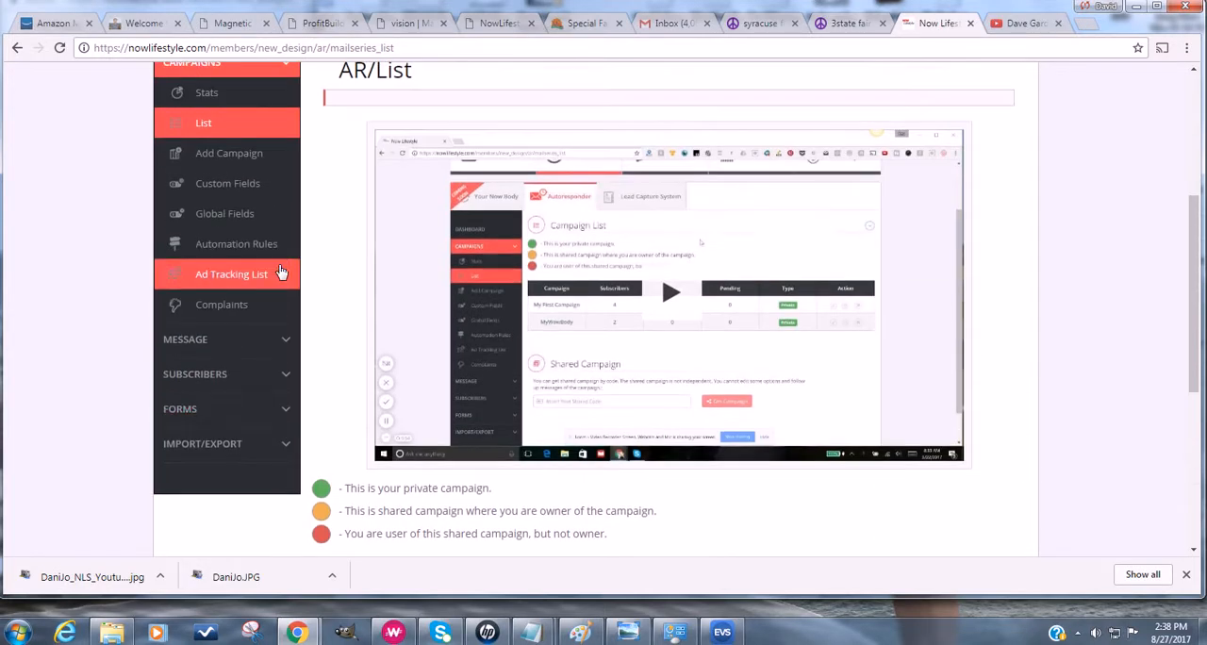
pyautogui.click(245, 153)
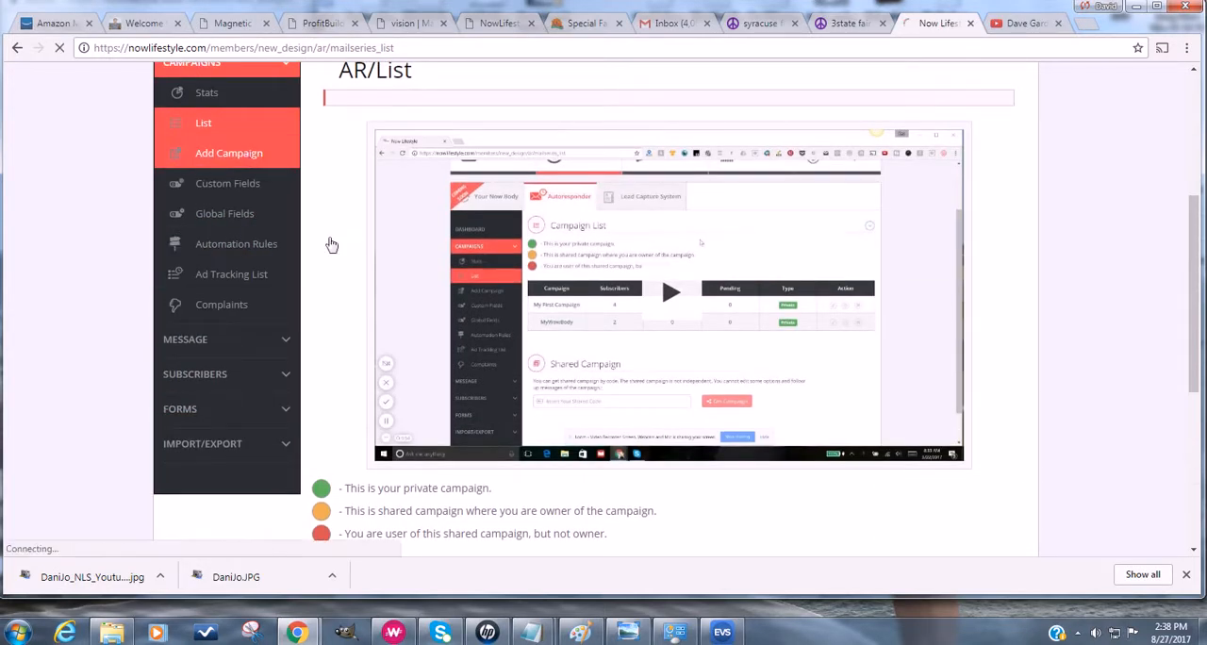
pyautogui.scroll(-3, 324, 382)
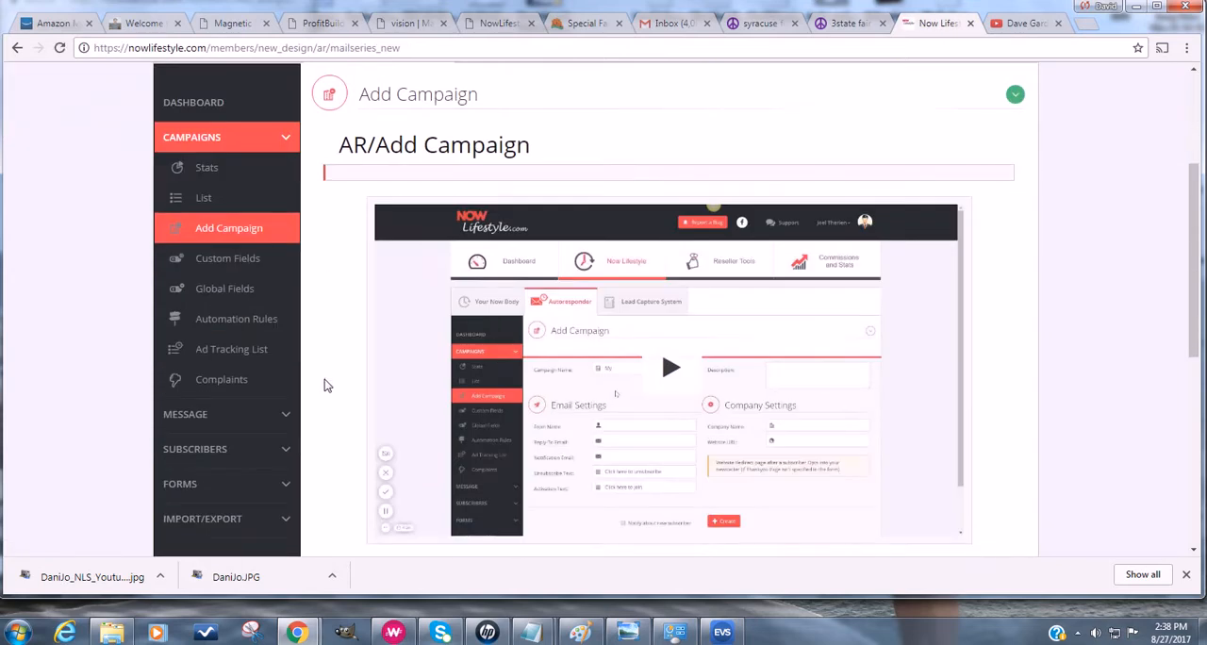
pyautogui.scroll(-6, 324, 381)
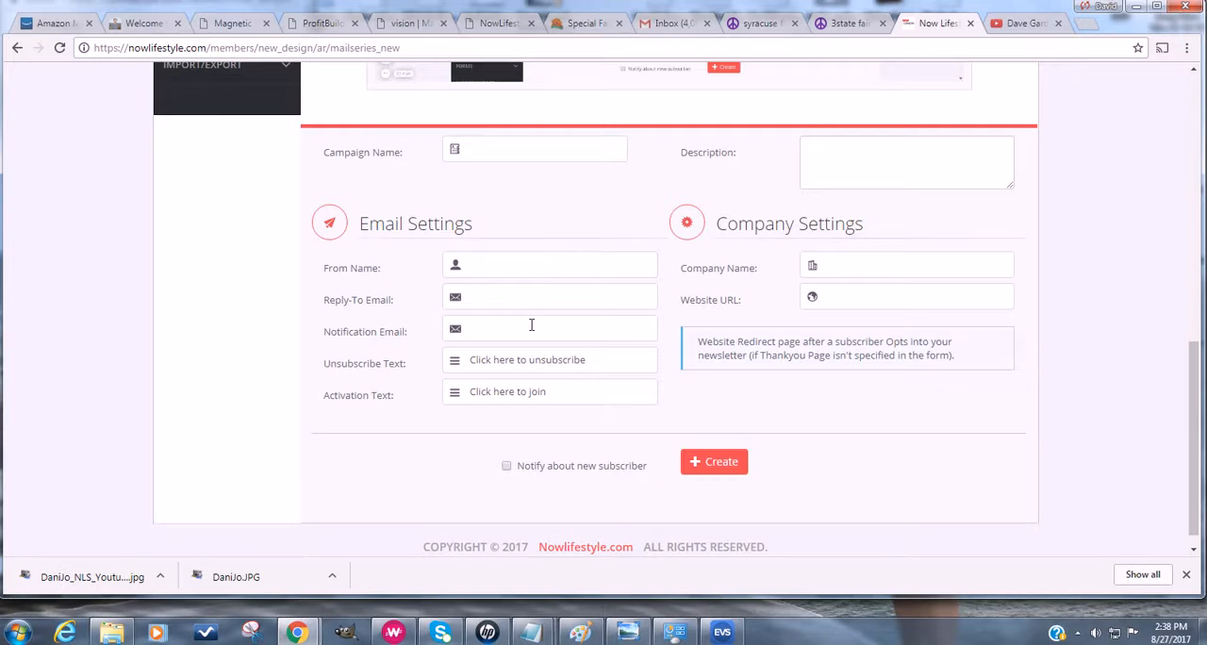
pyautogui.click(506, 467)
pyautogui.click(506, 467)
pyautogui.click(507, 466)
# - Name the new campaign TestCampaign
pyautogui.click(505, 150)
pyautogui.scroll(1, 498, 253)
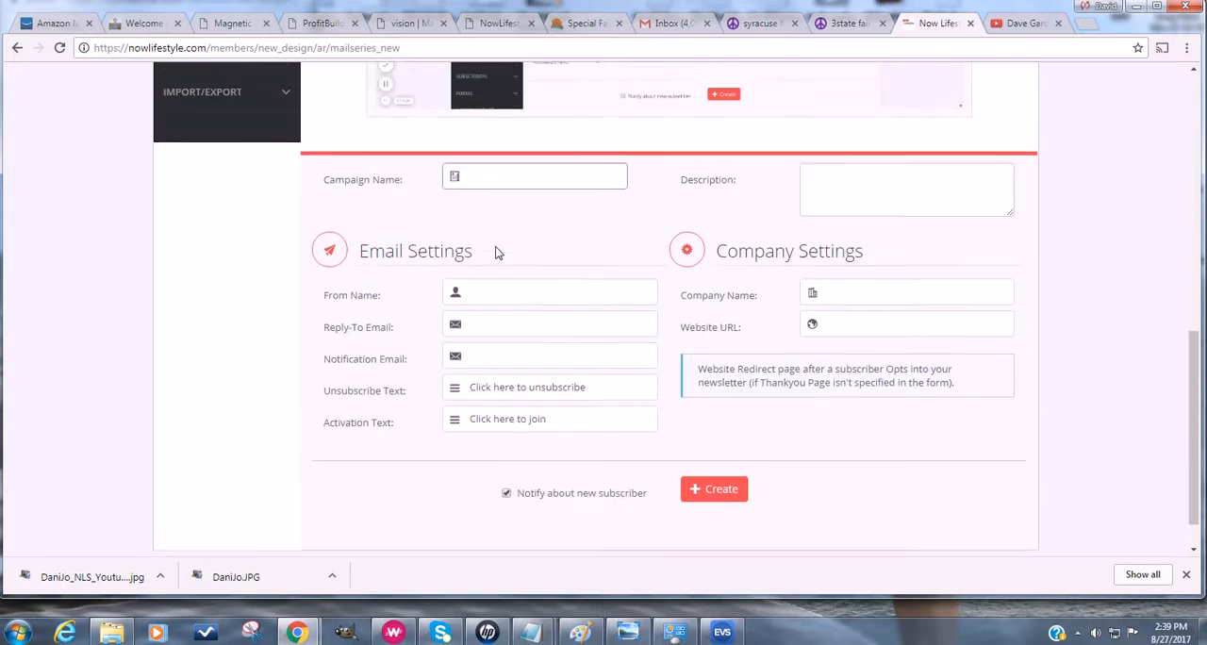
pyautogui.scroll(1, 498, 253)
pyautogui.write('TestCam')
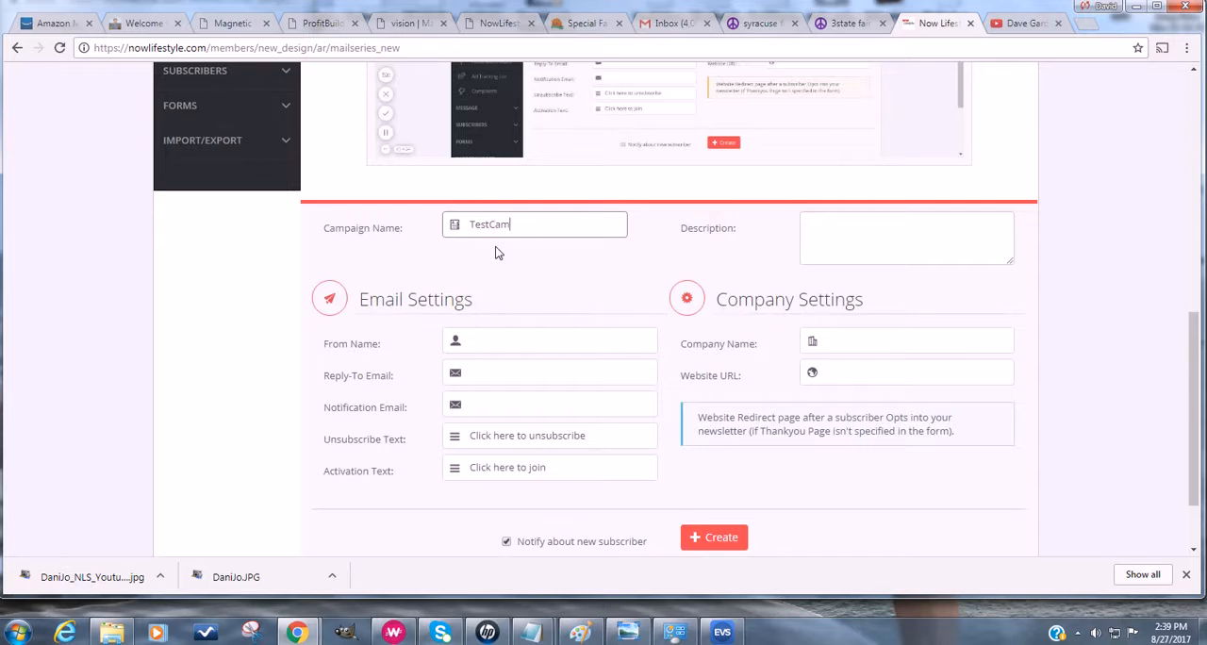
pyautogui.write('paign')
# - Fill in the campaign's sender name, reply-to email and notification email from the owner's saved autofill entry
pyautogui.click(521, 338)
pyautogui.write('Da')
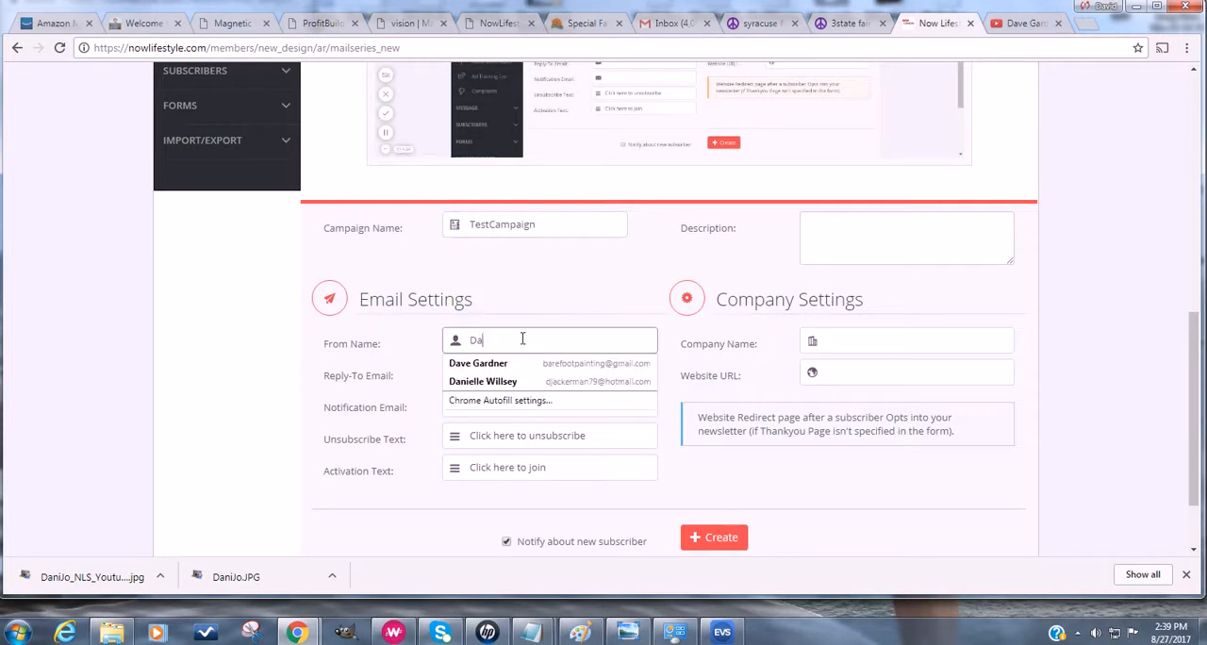
pyautogui.write('ve Gardner')
pyautogui.click(486, 363)
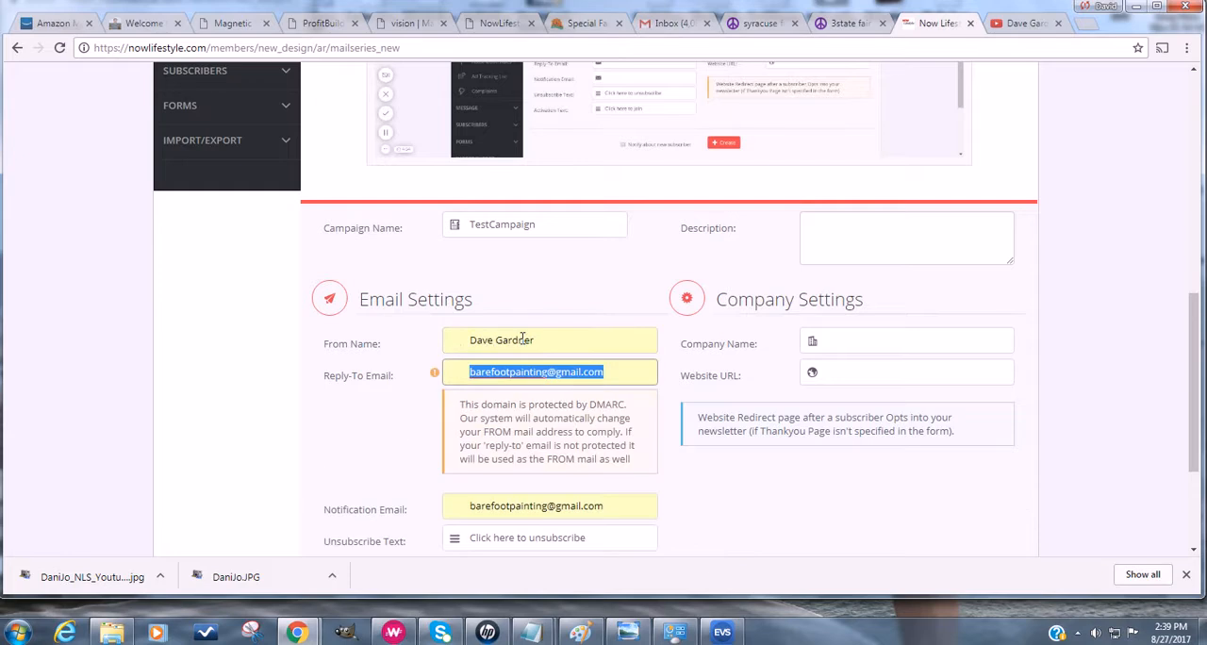
# - Replace the campaign's reply-to email with the owner's saved custom-domain email address
pyautogui.click(500, 374)
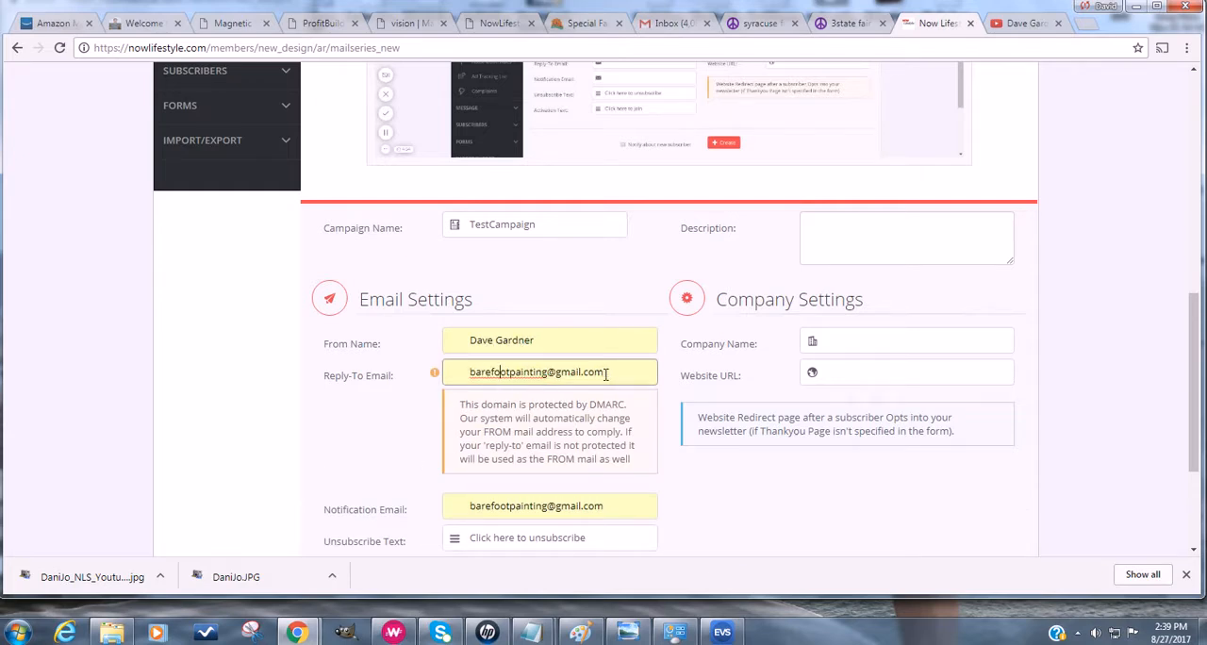
pyautogui.moveTo(602, 373); pyautogui.dragTo(435, 374)
pyautogui.write('Dave')
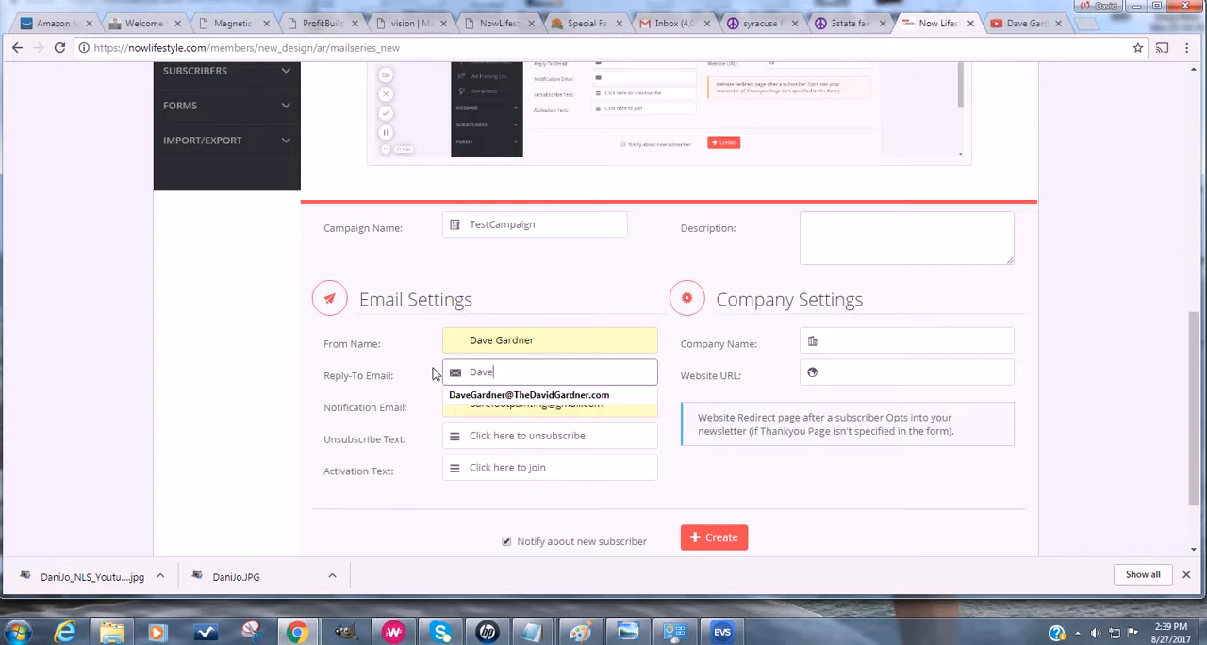
pyautogui.press('Down')
pyautogui.press('Tab')
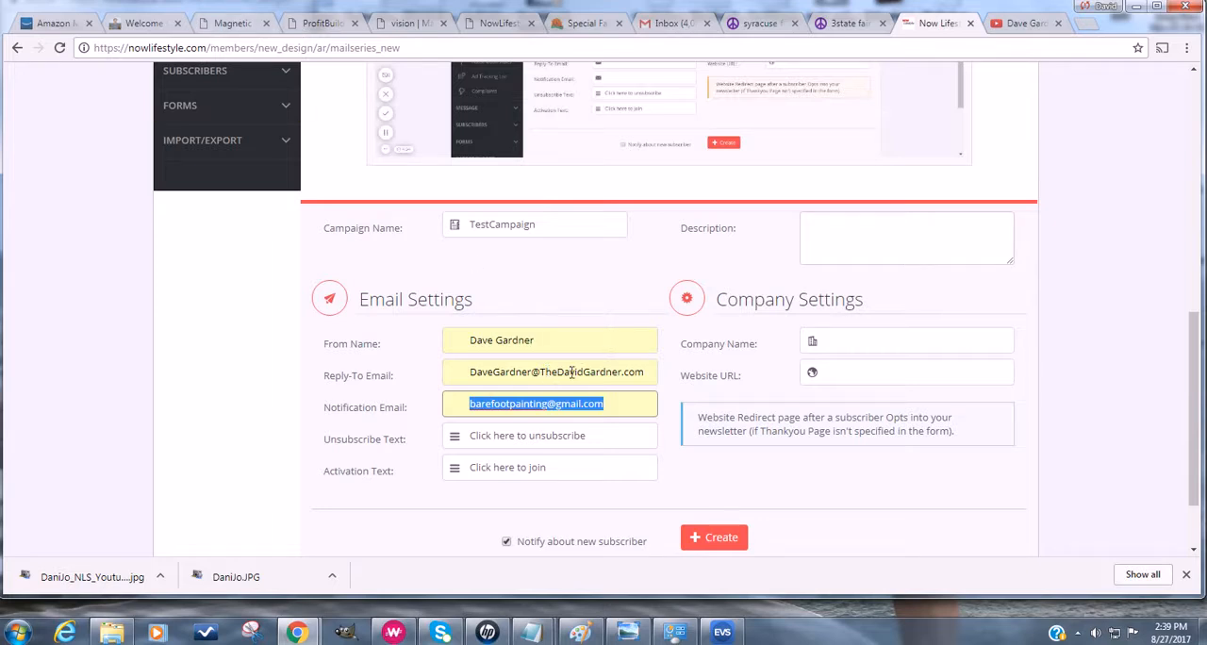
# - Create the TestCampaign autoresponder campaign and check its entry in the campaign list
pyautogui.click(264, 378)
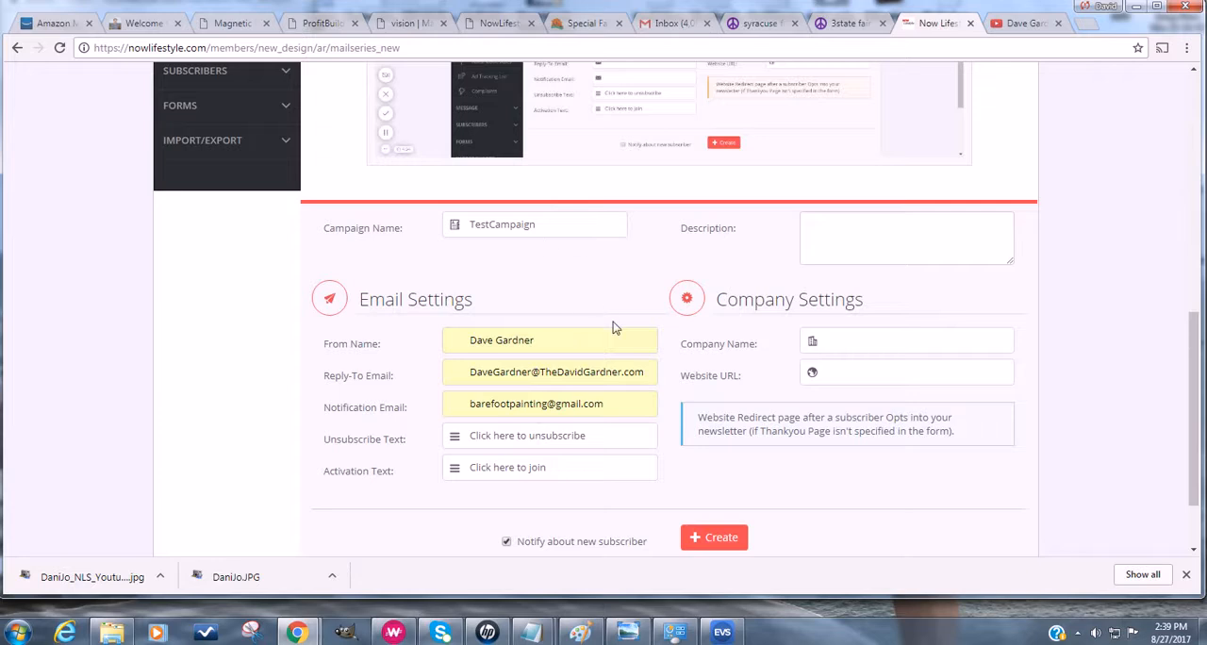
pyautogui.click(720, 537)
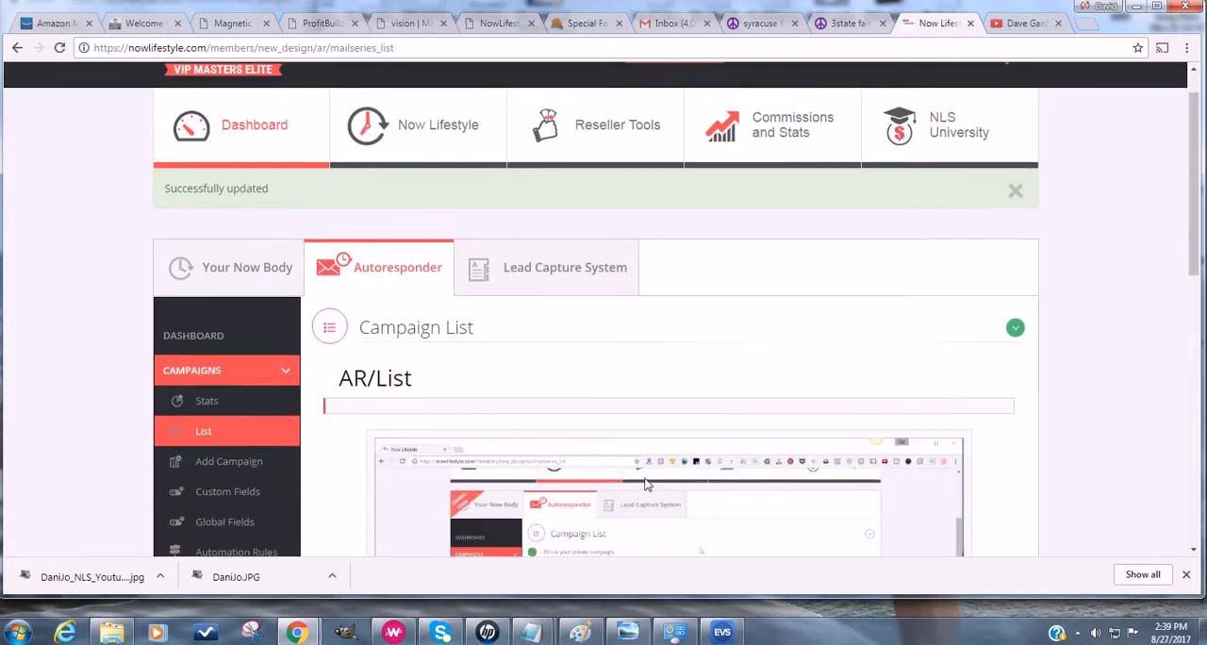
pyautogui.scroll(-7, 280, 405)
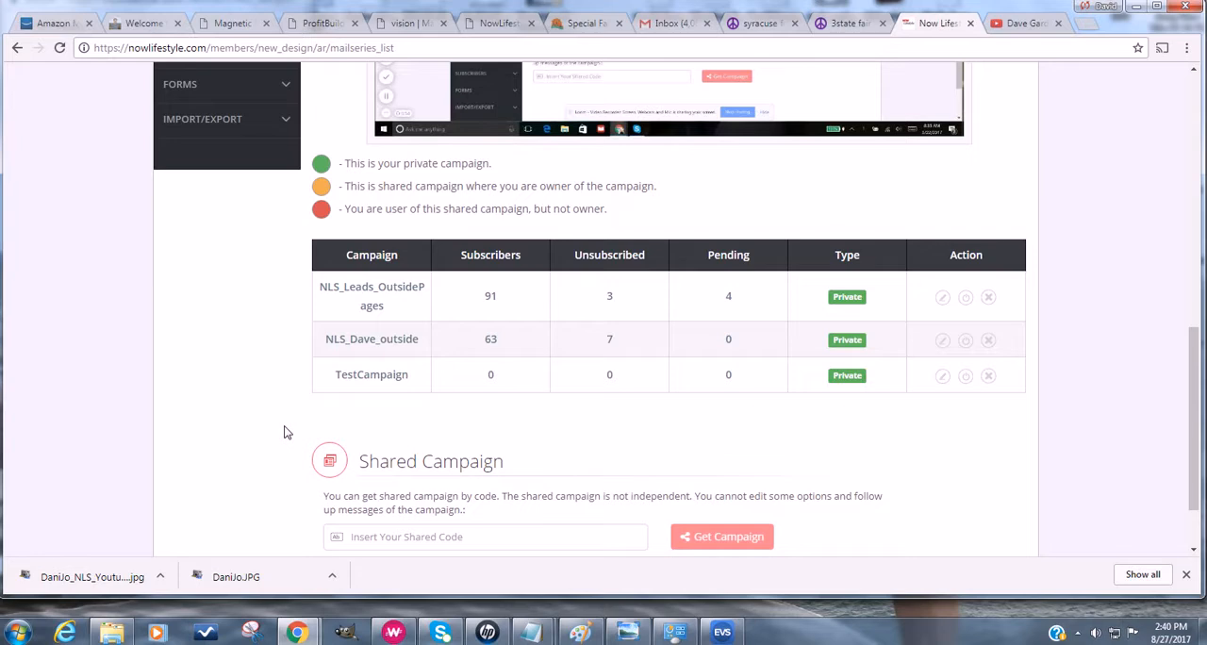
pyautogui.scroll(2, 286, 432)
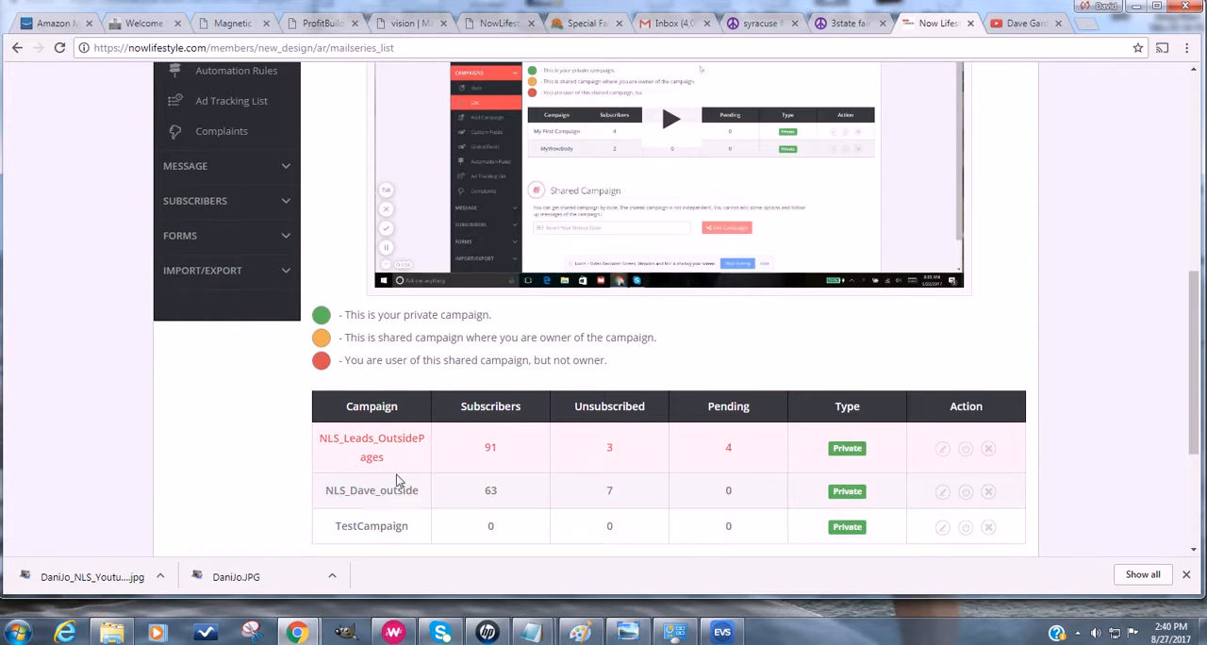
pyautogui.scroll(-1, 404, 521)
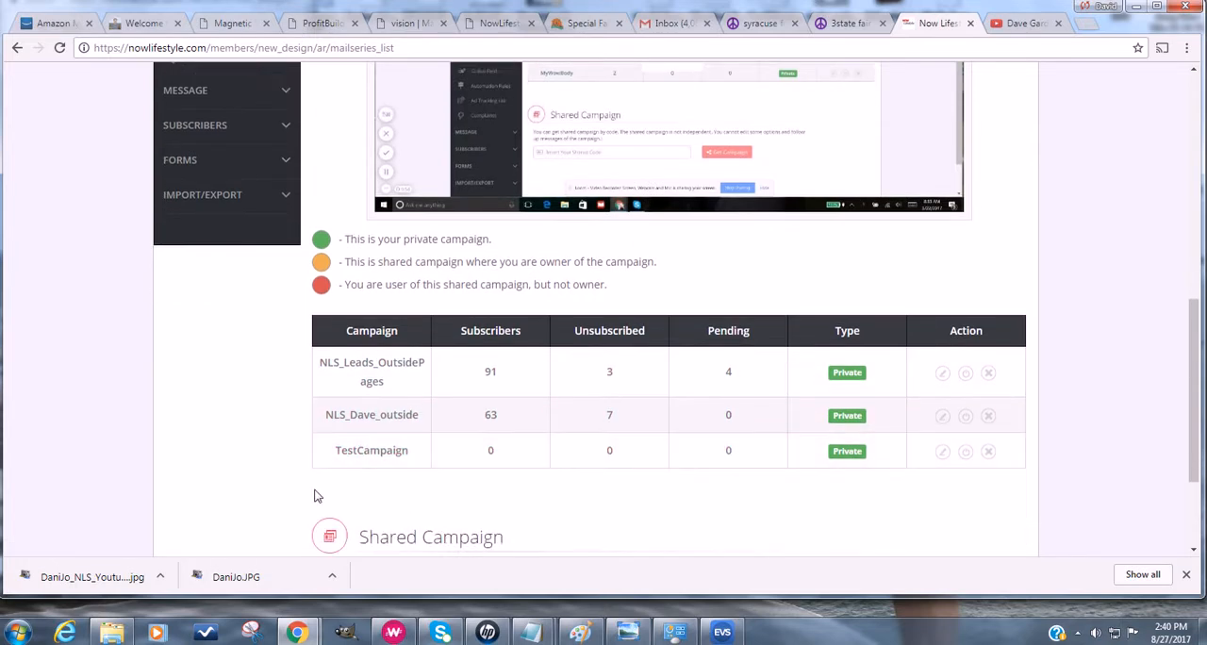
# - View the autoresponder's forms list for NLS_Dave_outside and the Form Code field of the ProfitBuilder opt-in form
pyautogui.scroll(2, 300, 477)
pyautogui.click(226, 315)
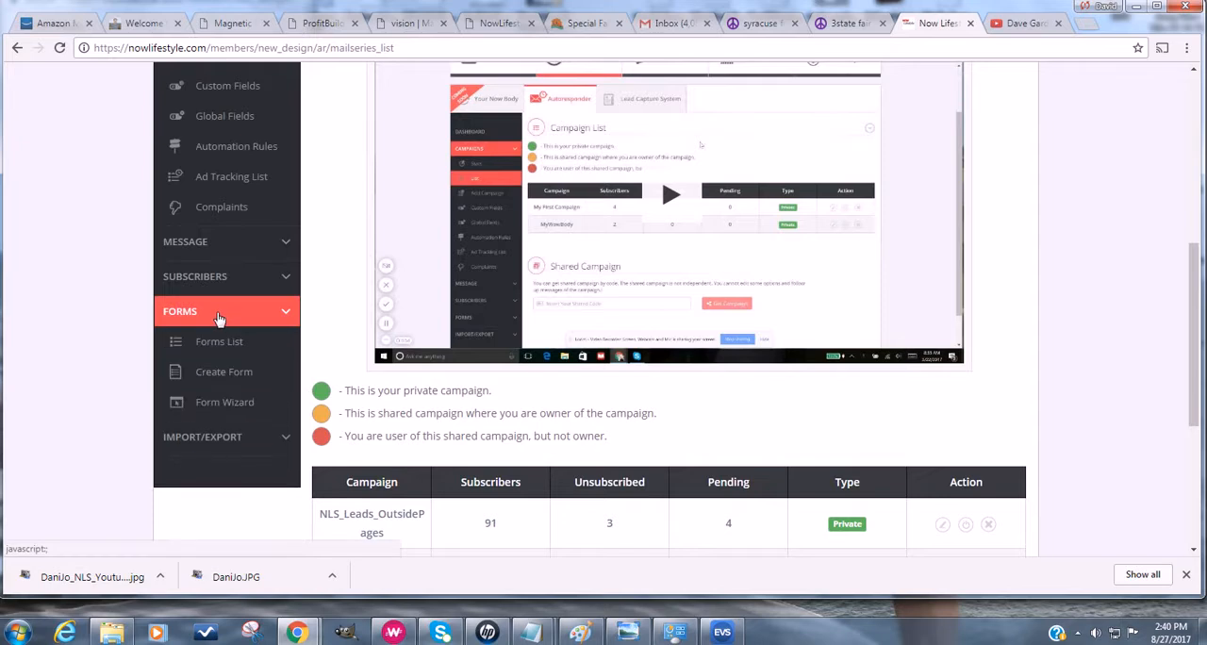
pyautogui.click(220, 340)
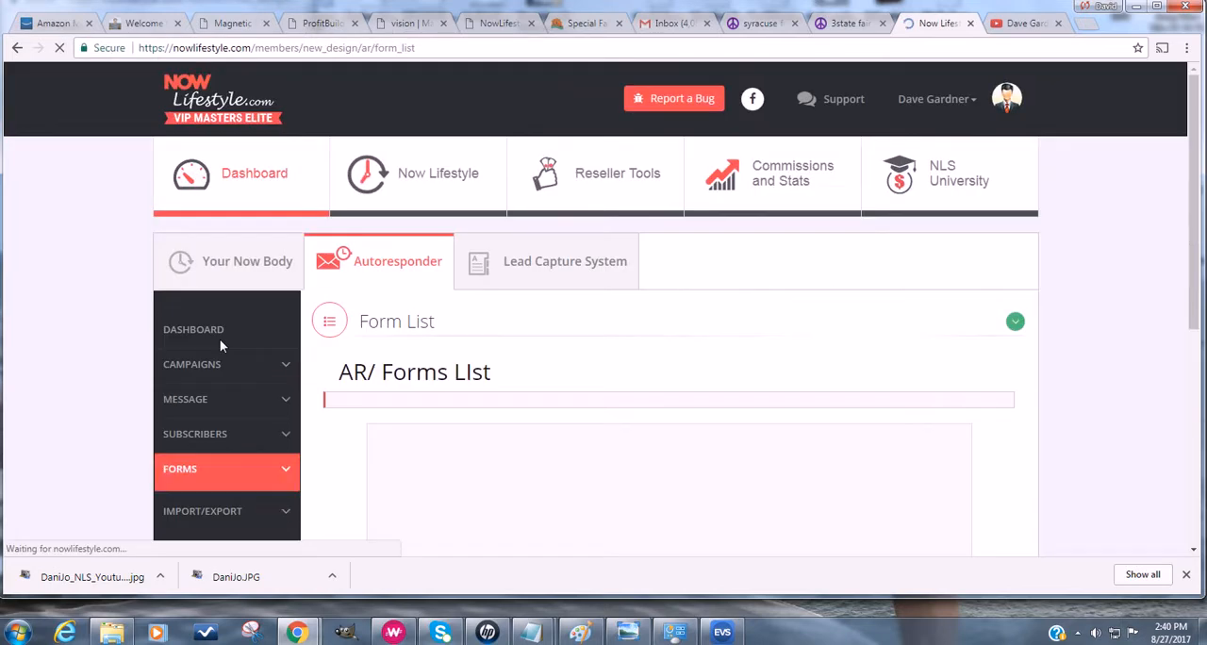
pyautogui.scroll(-3, 105, 403)
pyautogui.scroll(-1, 104, 403)
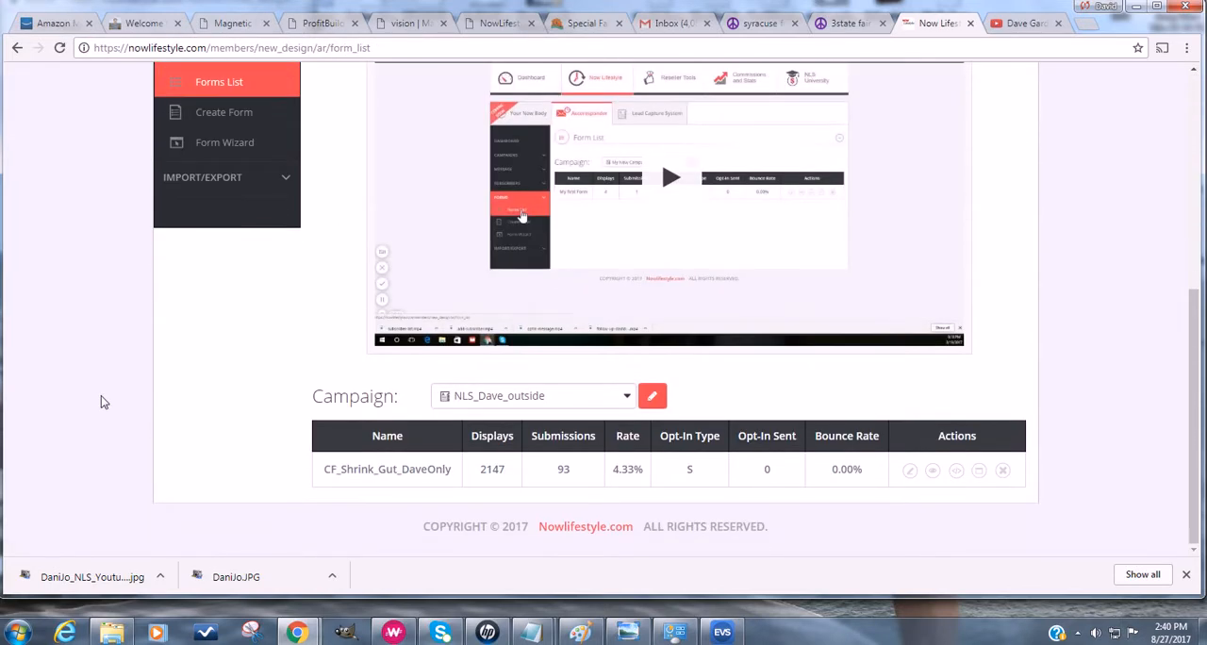
pyautogui.click(320, 28)
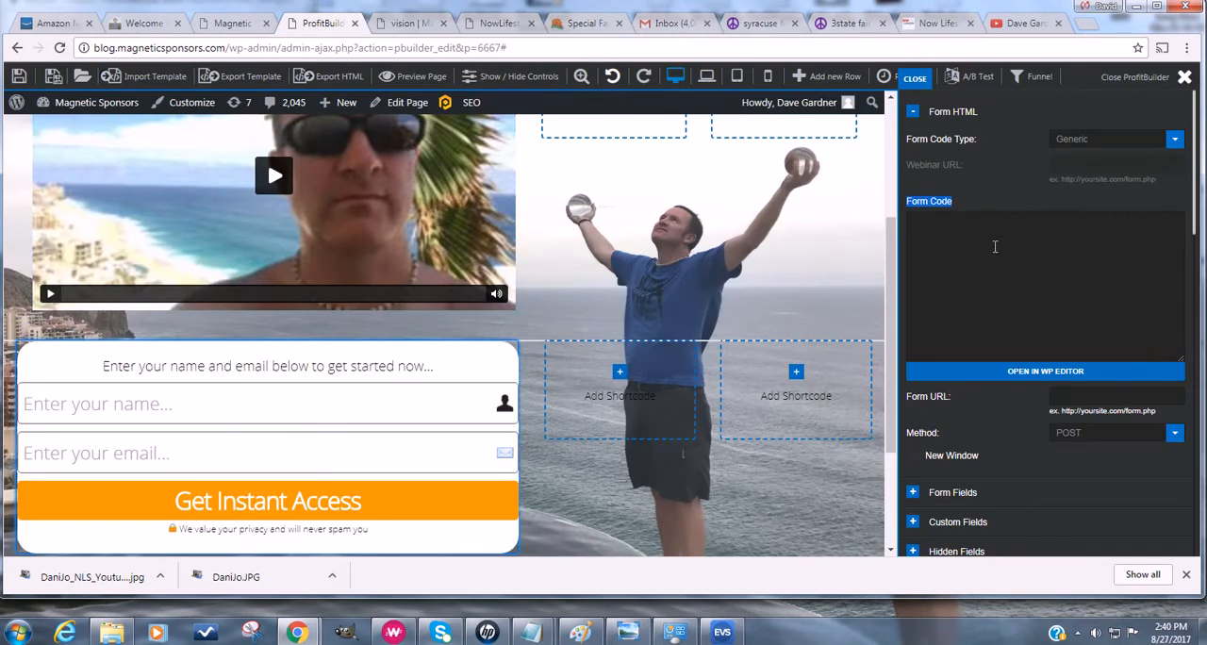
pyautogui.click(942, 26)
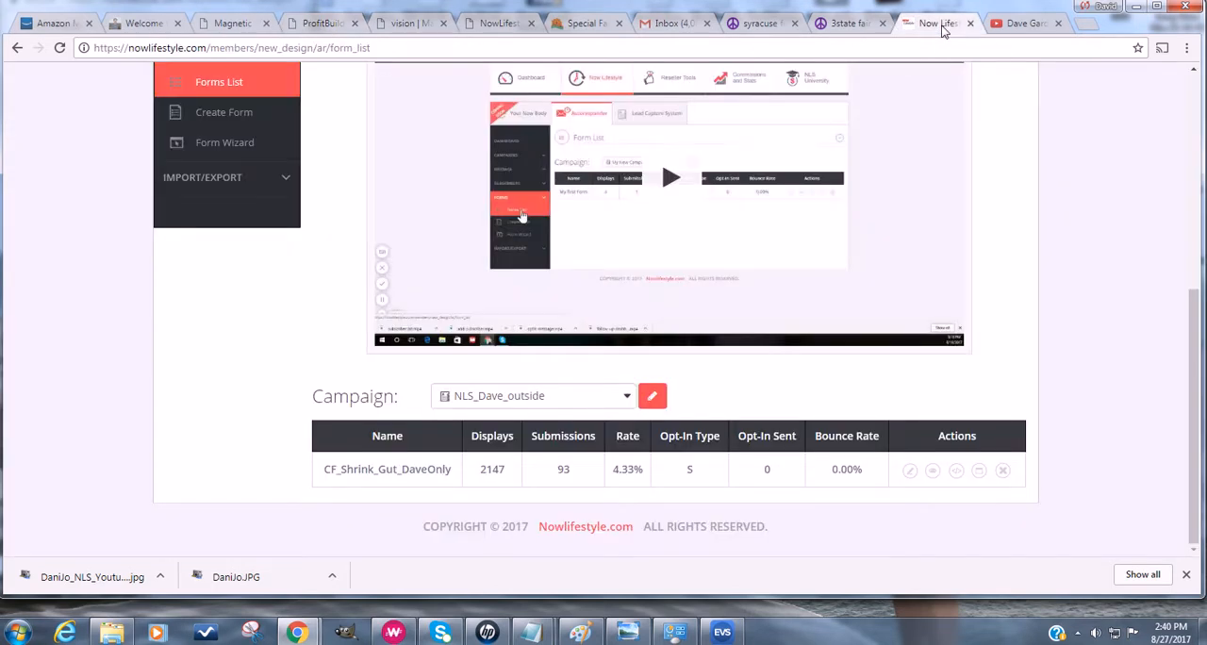
# - Start a new autoresponder form and set its thank-you page to Custom URL
pyautogui.scroll(2, 340, 272)
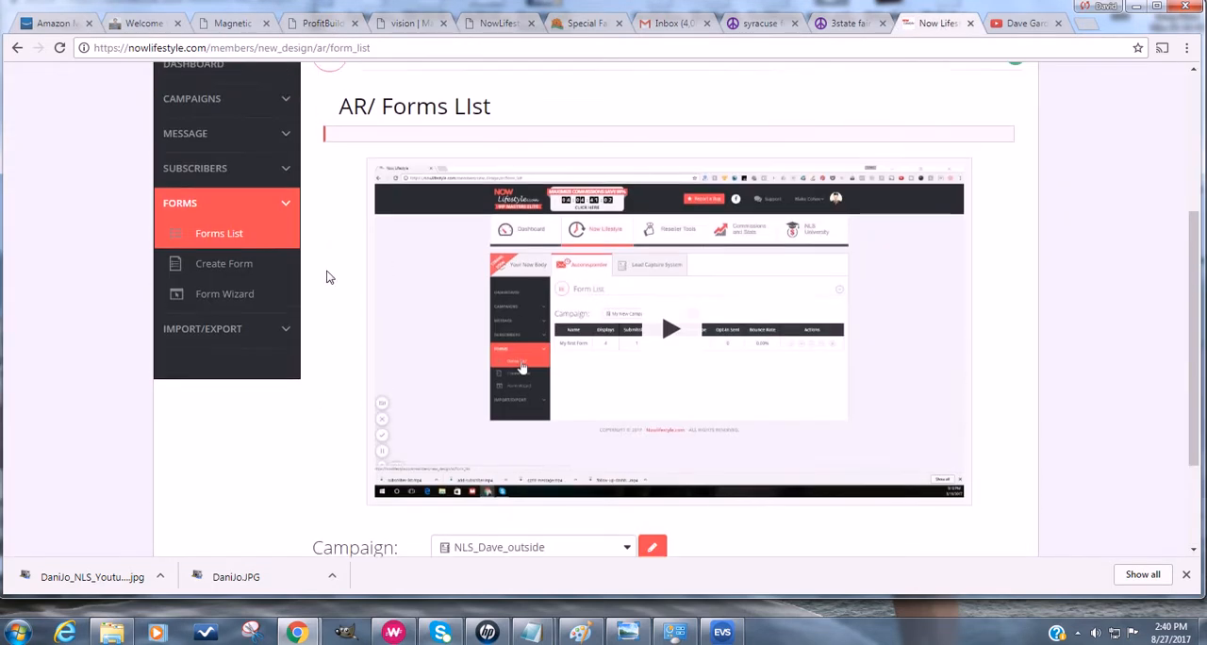
pyautogui.click(241, 264)
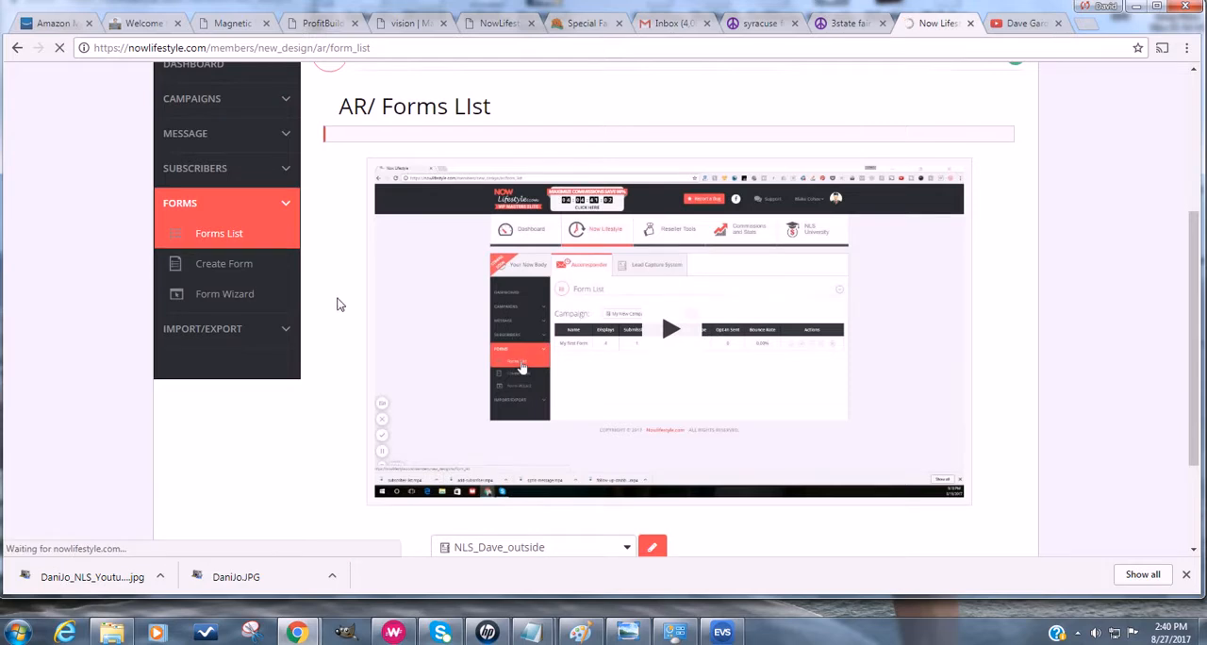
pyautogui.scroll(-3, 337, 304)
pyautogui.scroll(-3, 338, 304)
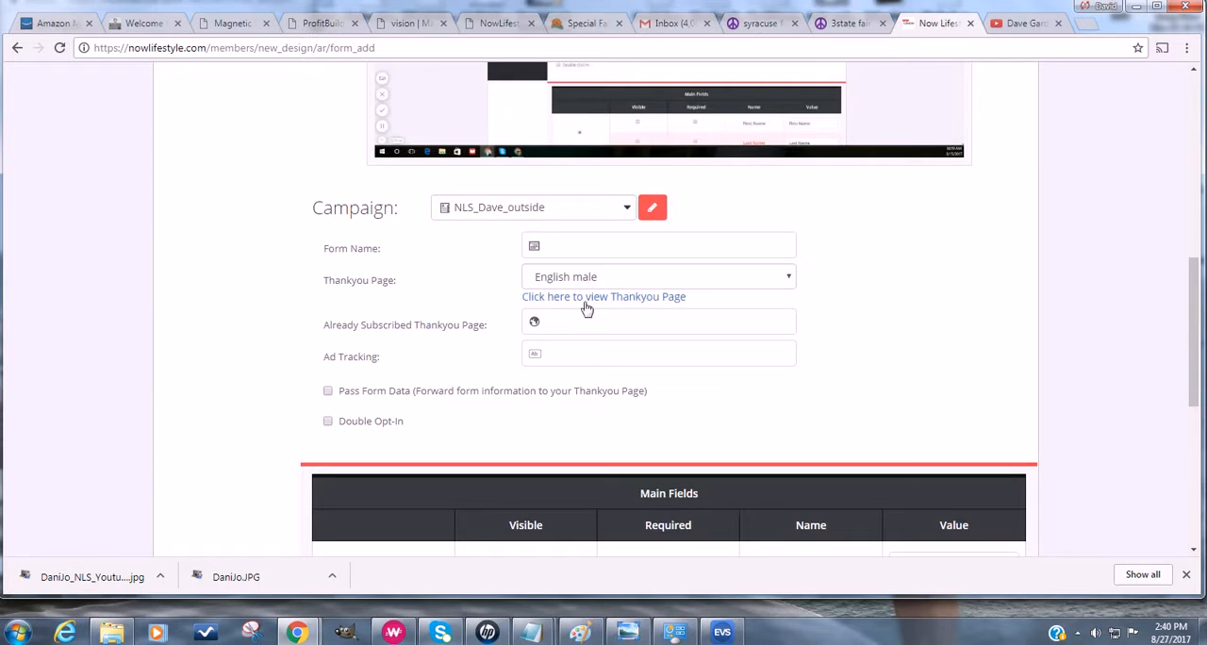
pyautogui.click(594, 281)
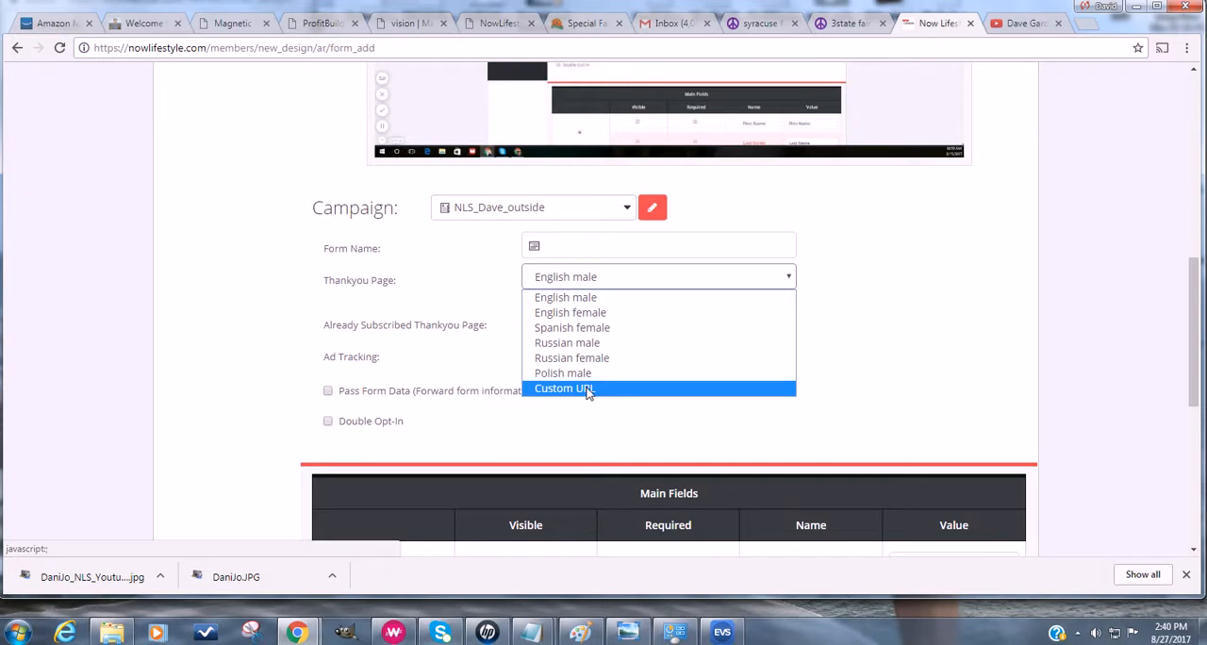
pyautogui.click(605, 285)
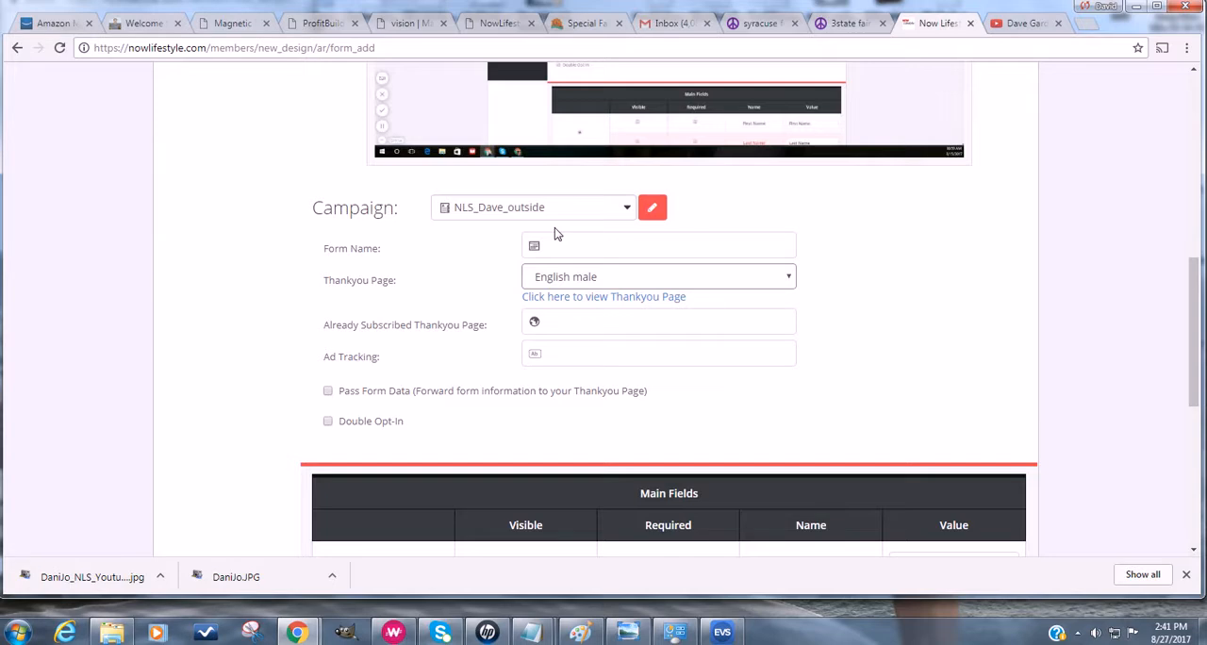
pyautogui.click(568, 279)
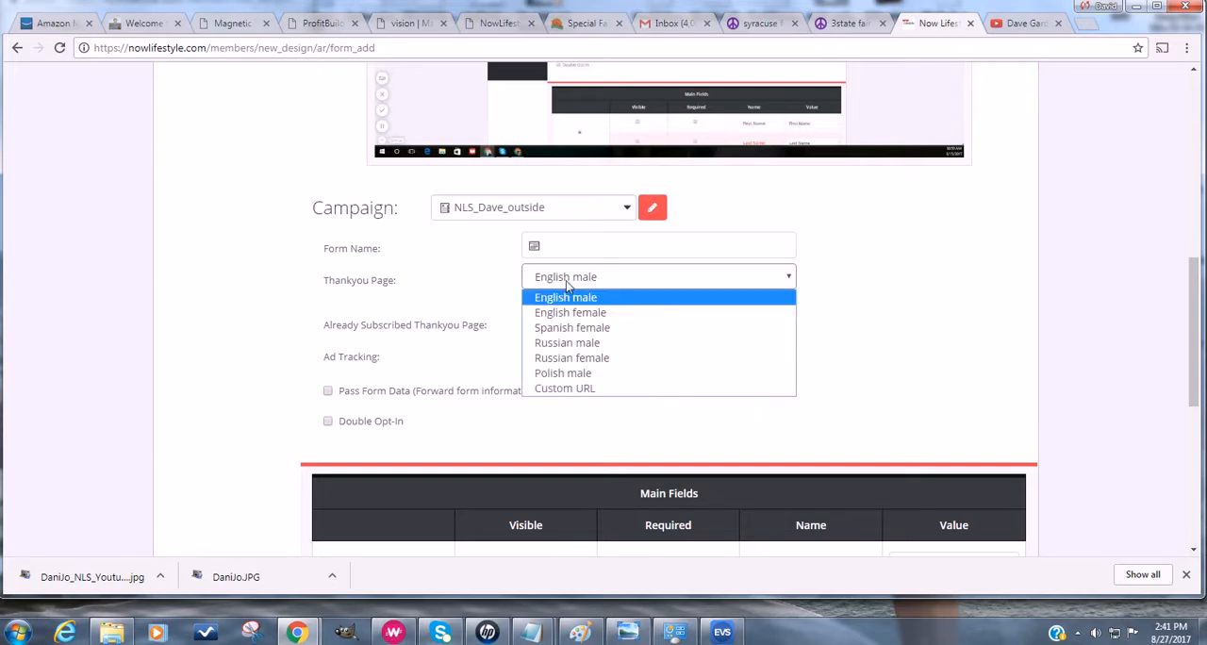
pyautogui.click(566, 387)
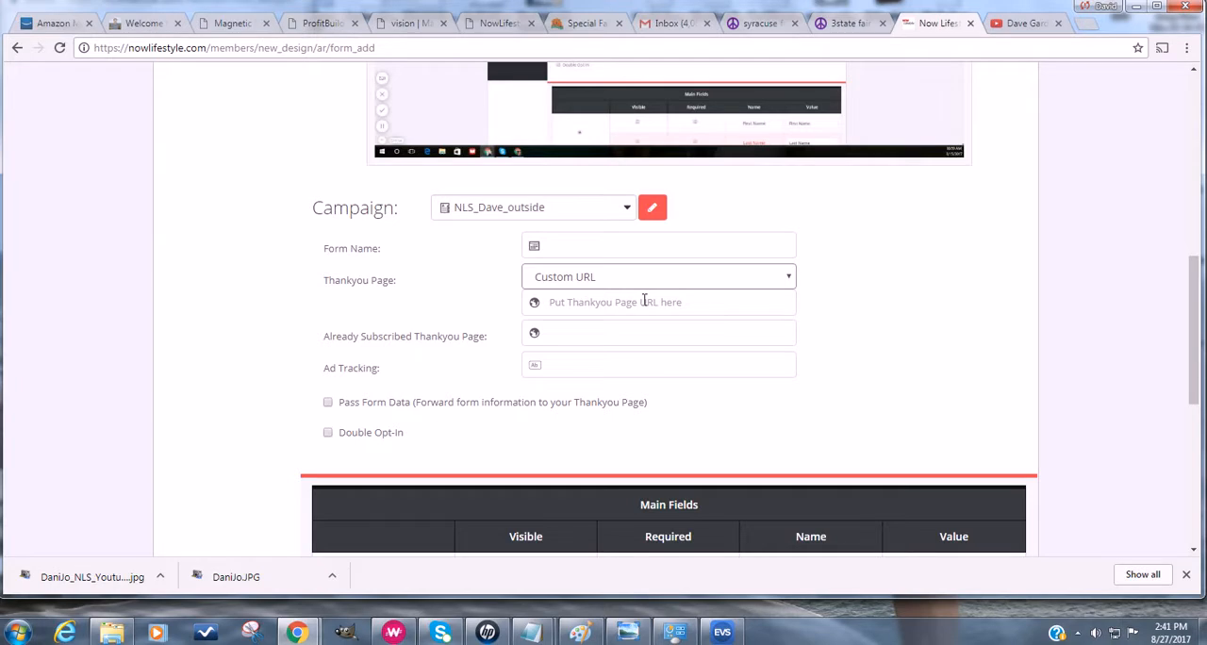
pyautogui.click(586, 248)
pyautogui.click(521, 211)
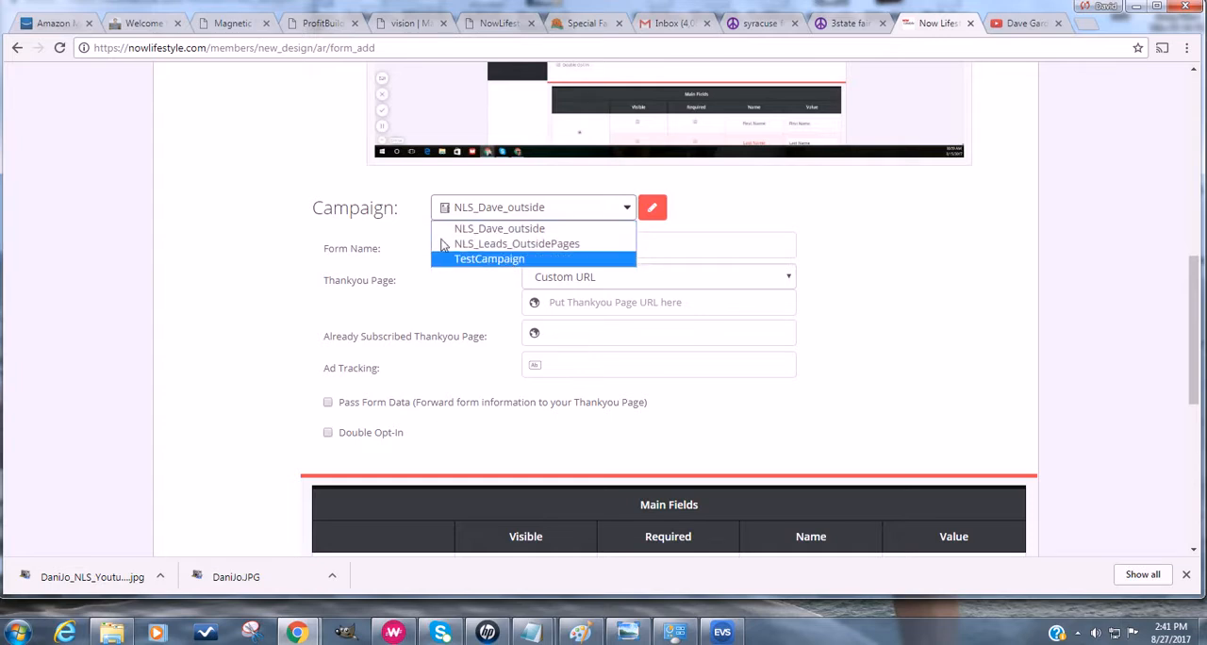
pyautogui.click(265, 246)
pyautogui.scroll(2, 265, 247)
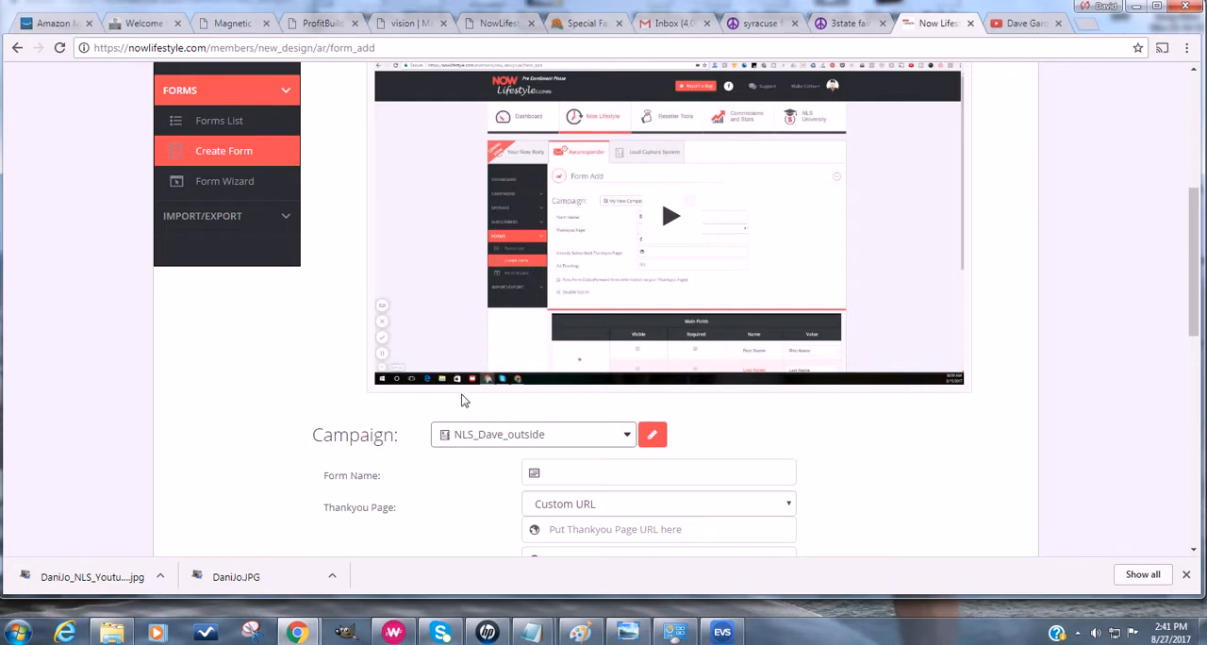
pyautogui.scroll(1, 340, 179)
pyautogui.scroll(-2, 293, 490)
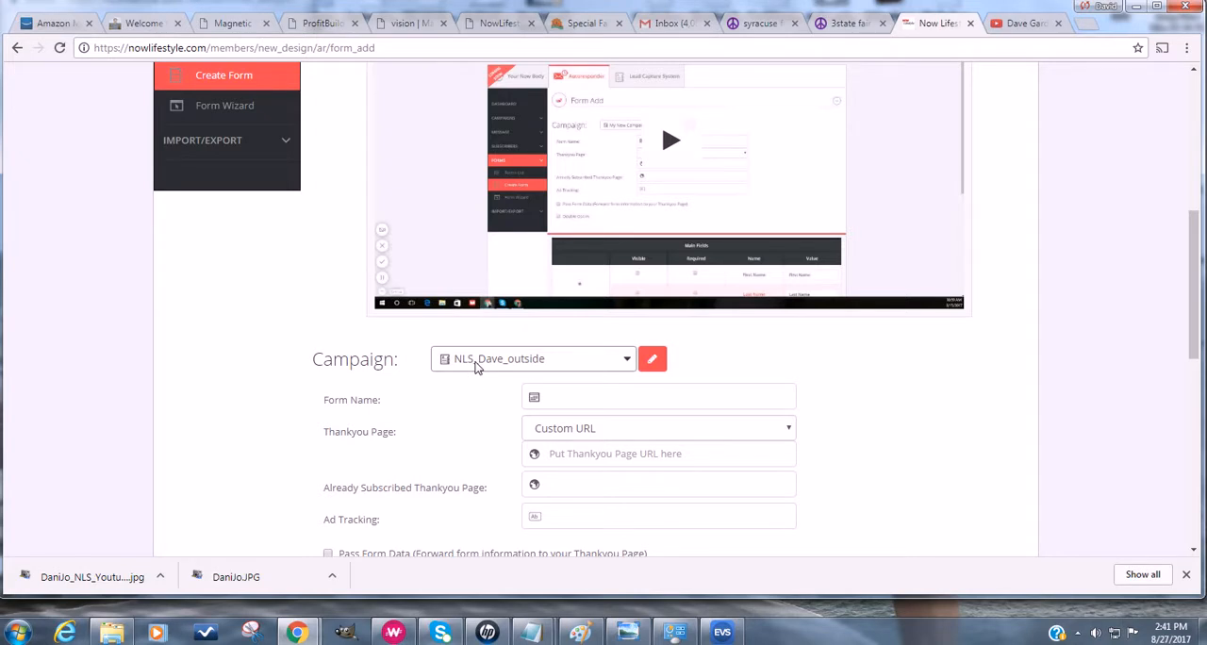
pyautogui.scroll(-2, 477, 366)
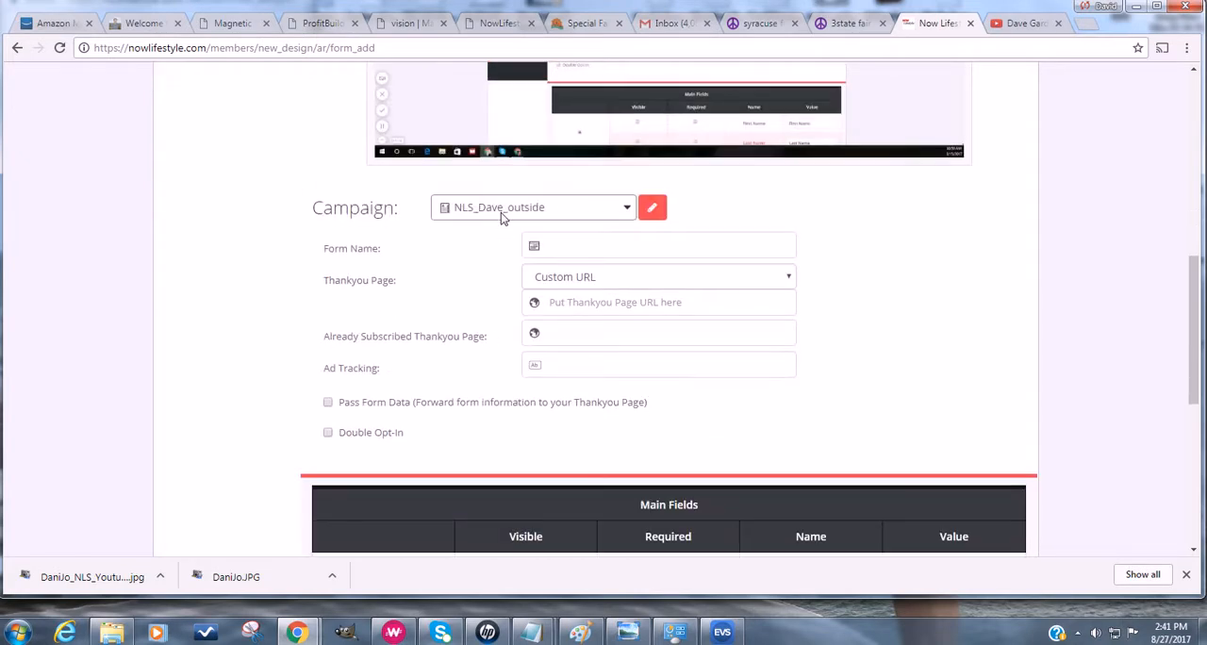
# - Name the new form MagneticVision
pyautogui.click(571, 245)
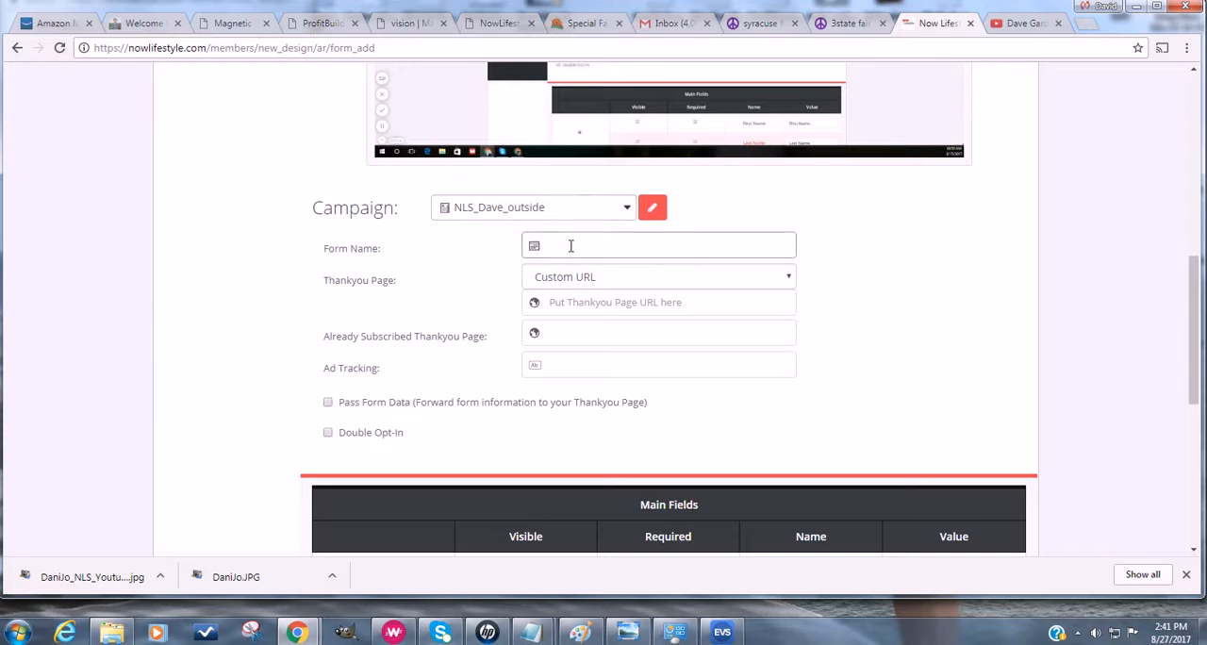
pyautogui.write('MagneticVisio')
pyautogui.press('BackSpace')
pyautogui.write('ion')
pyautogui.write('n')
# - Examine the live vision capture page's web address and the opt-in form on its ProfitBuilder editing page
pyautogui.click(325, 27)
pyautogui.click(382, 27)
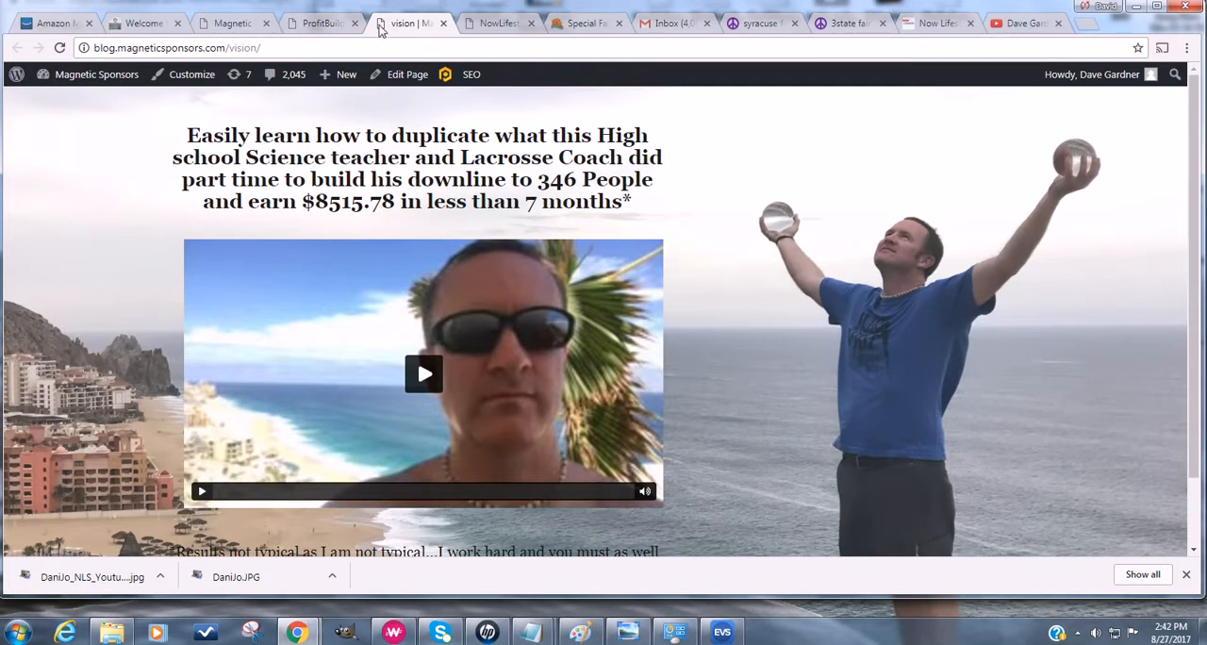
pyautogui.moveTo(117, 48); pyautogui.dragTo(266, 48)
pyautogui.click(326, 26)
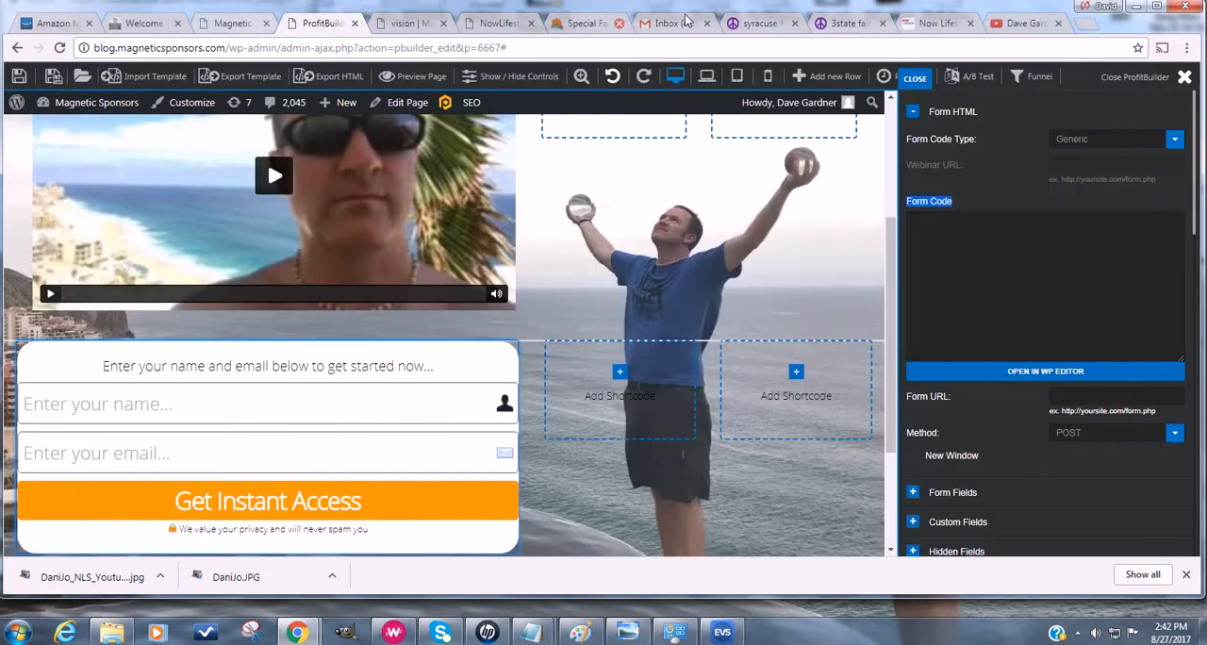
pyautogui.click(1019, 21)
pyautogui.click(939, 23)
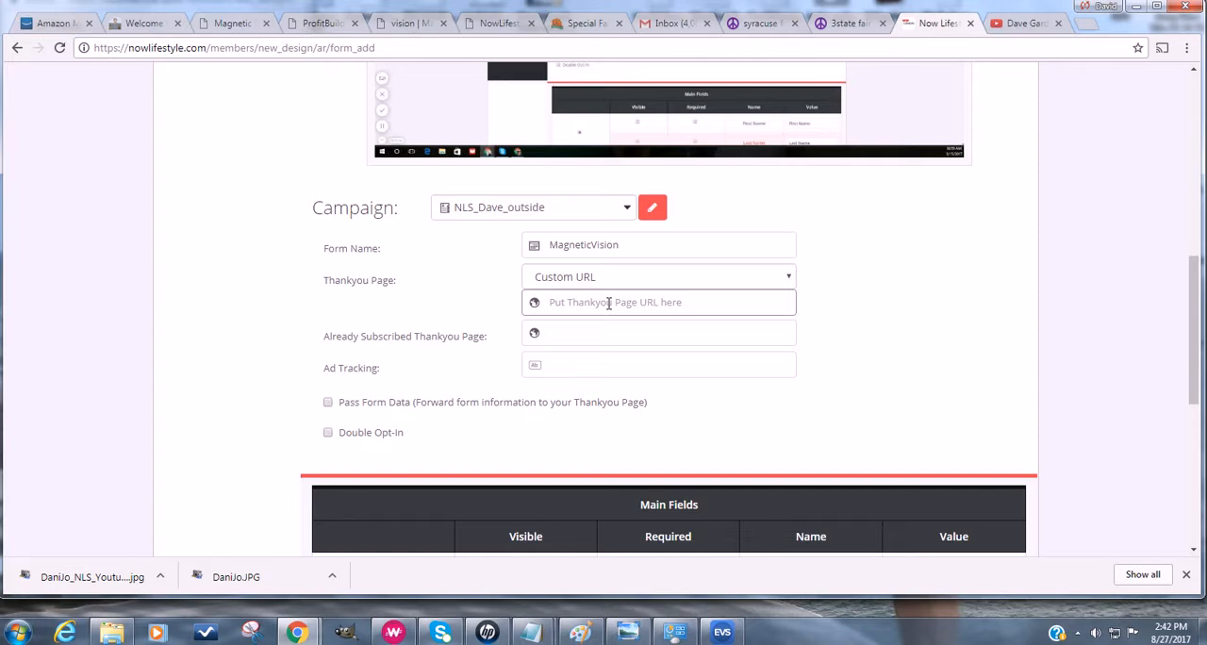
pyautogui.write('http://TheD')
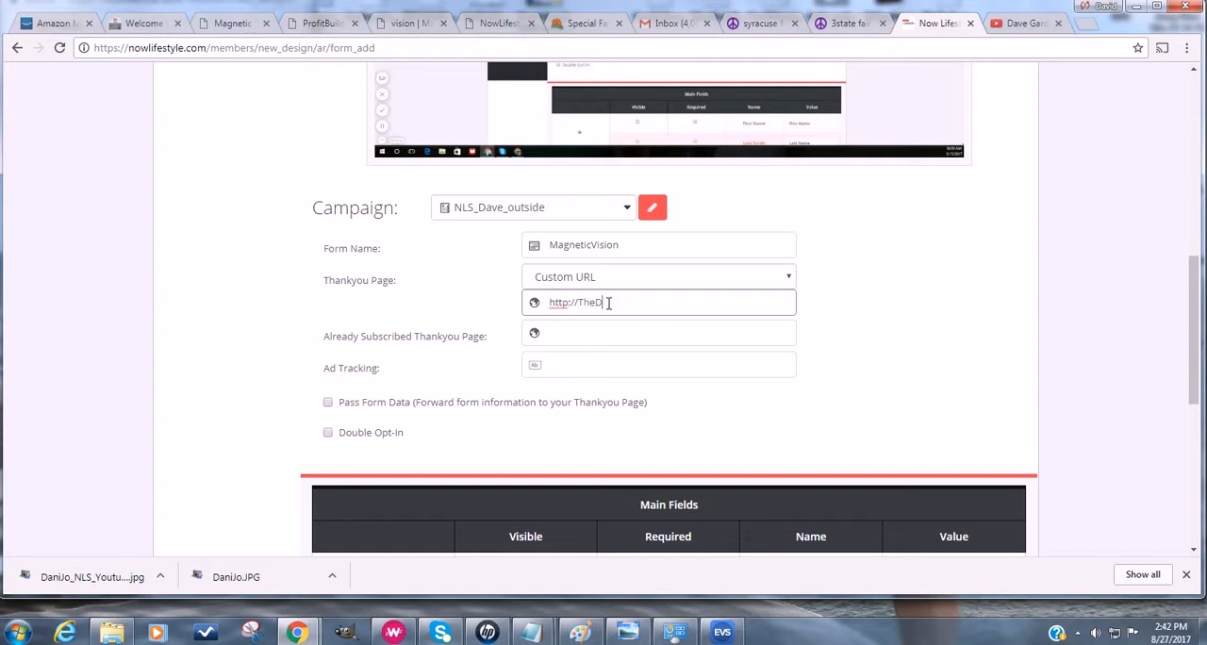
pyautogui.write('avidH')
pyautogui.write('ardner.com')
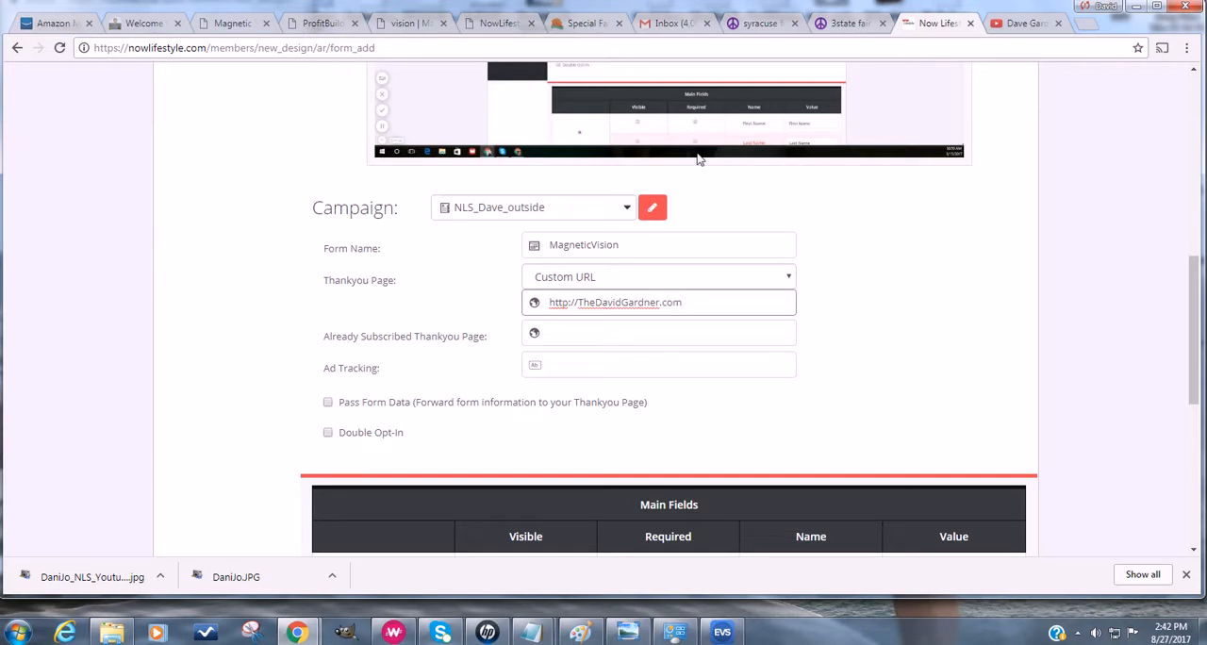
# - Open the owner's personal website in a new browser tab and bring up its Now Lifestyle Free Membership post
pyautogui.click(1084, 23)
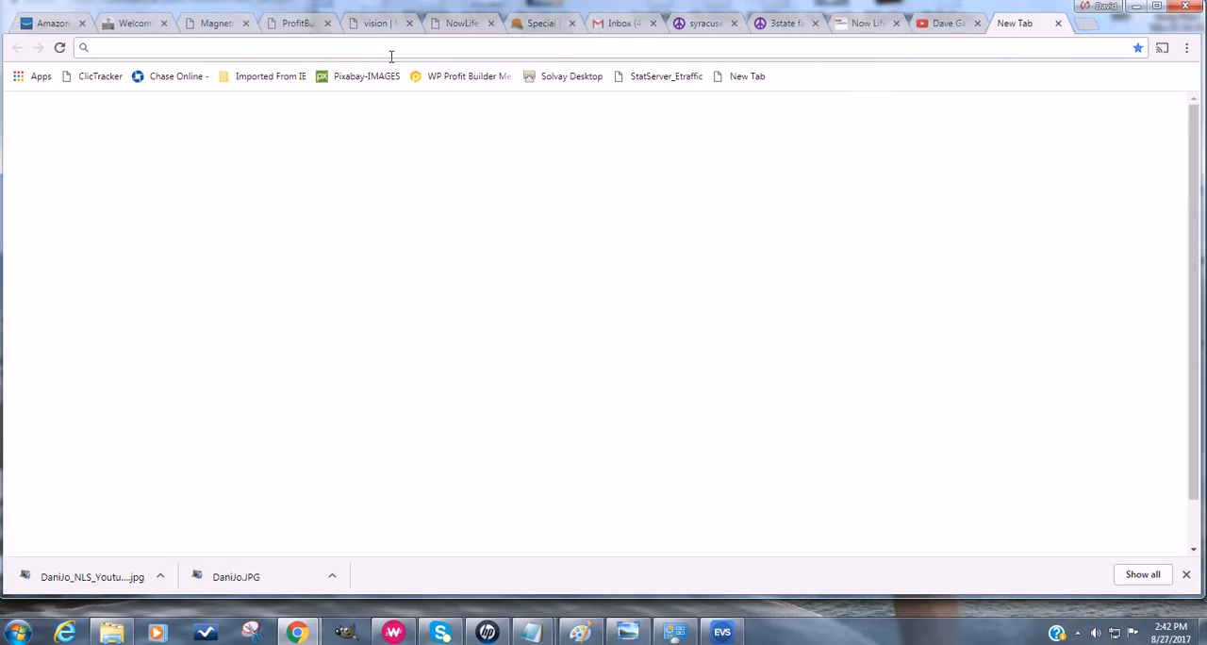
pyautogui.write('Thedavidgardner.com')
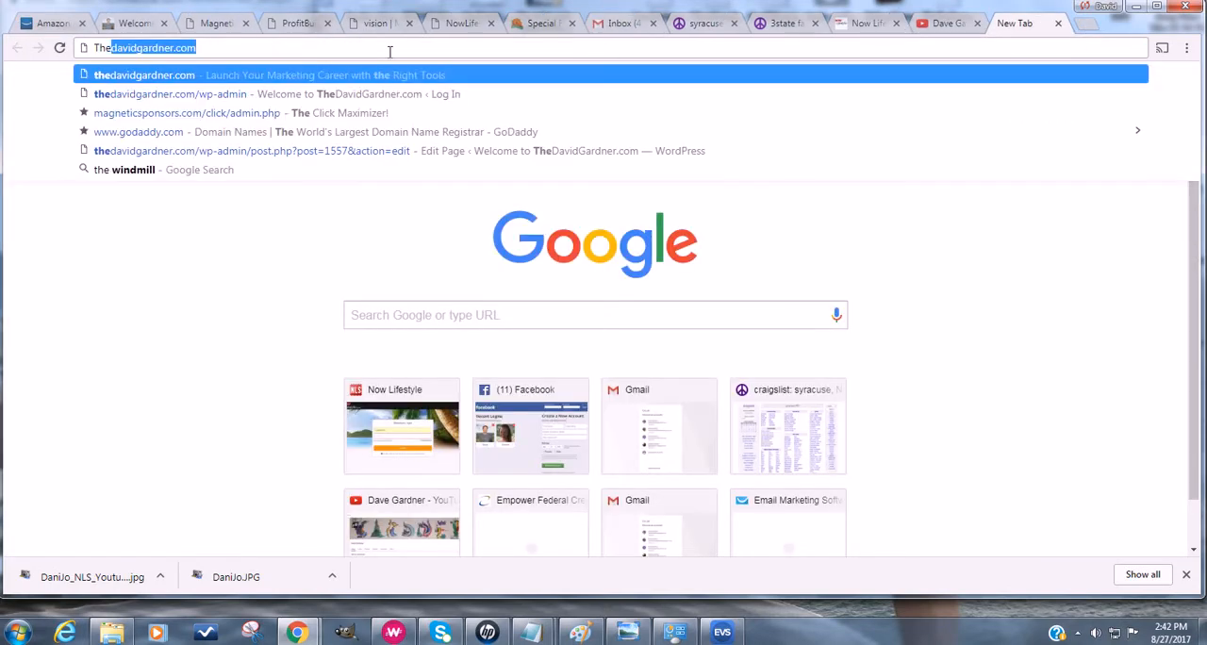
pyautogui.press('Down')
pyautogui.press('Return')
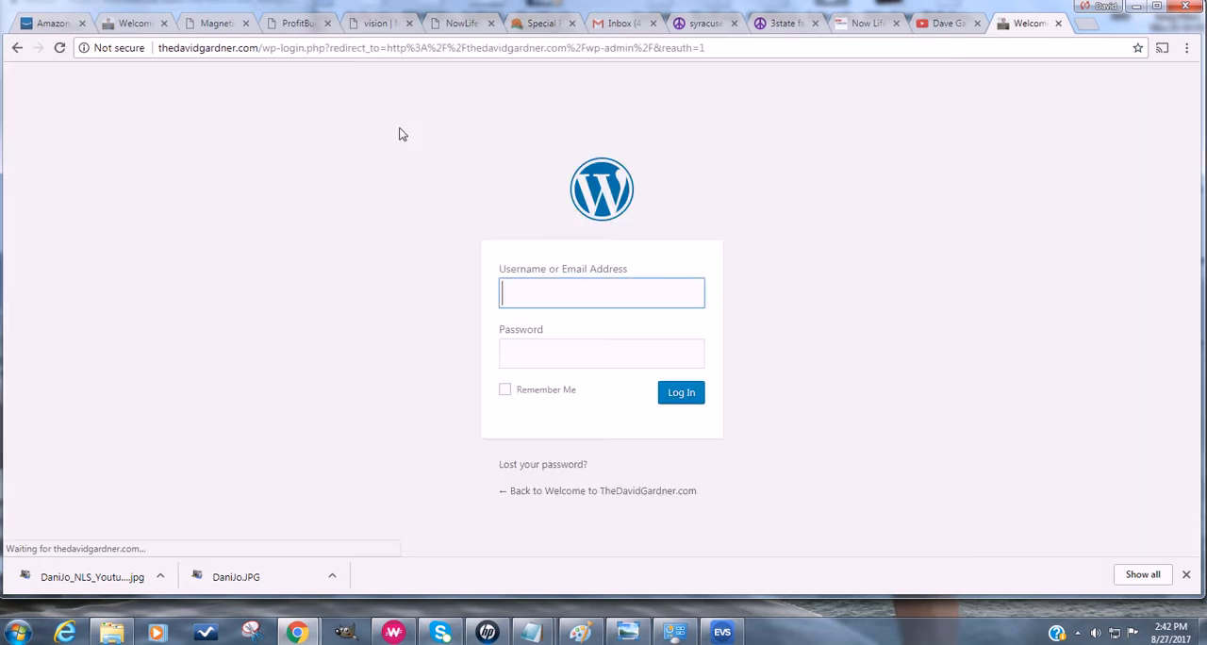
pyautogui.moveTo(259, 47); pyautogui.dragTo(793, 49)
pyautogui.press('BackSpace')
pyautogui.press('Return')
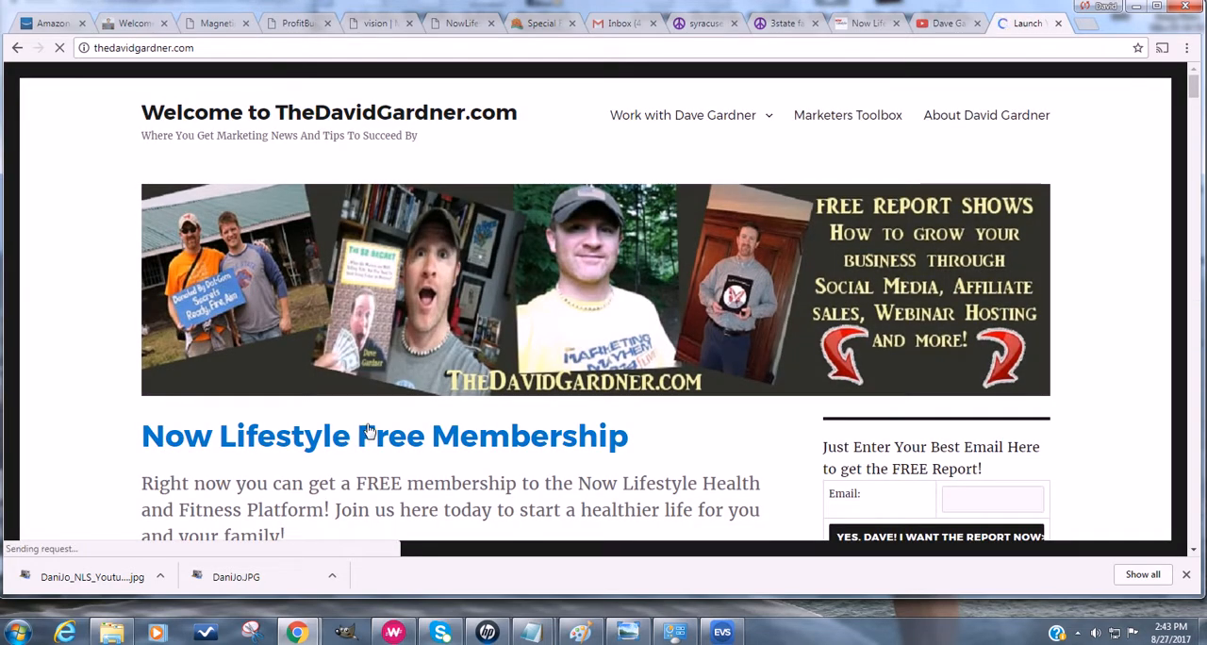
pyautogui.click(374, 441)
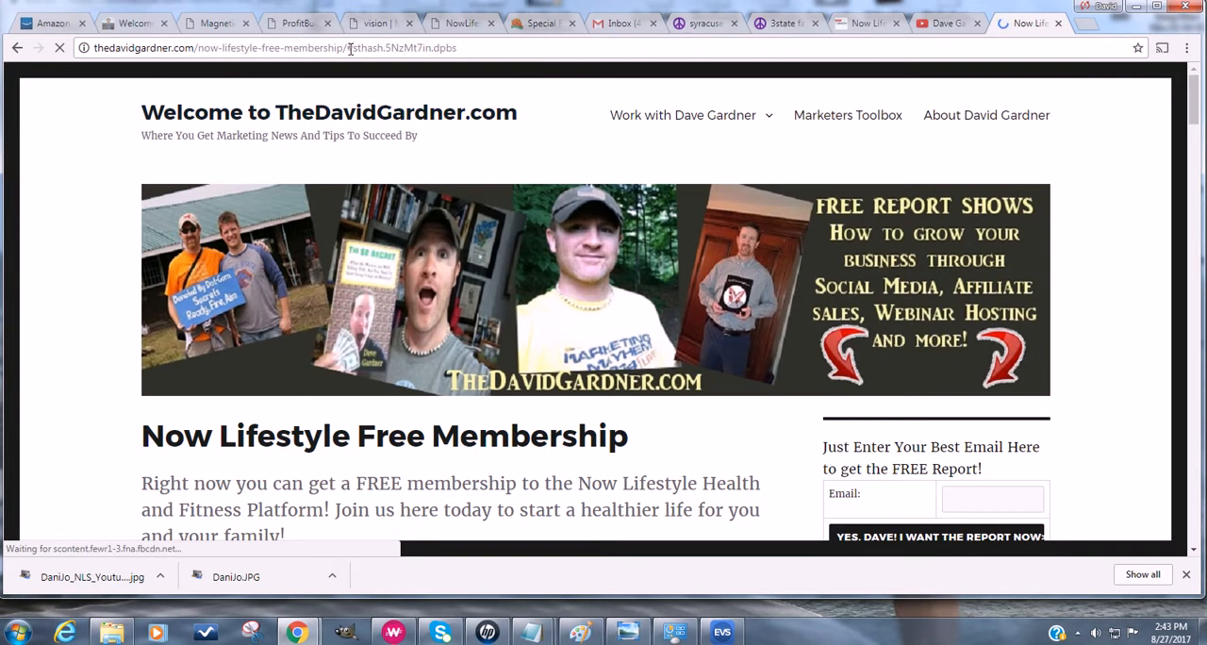
# - Copy the Now Lifestyle Free Membership post's address without its hash suffix, and use it for both the Thankyou Page and Already Subscribed Thankyou Page
pyautogui.moveTo(343, 47); pyautogui.dragTo(65, 47)
pyautogui.hotkey('ctrl', 'c')
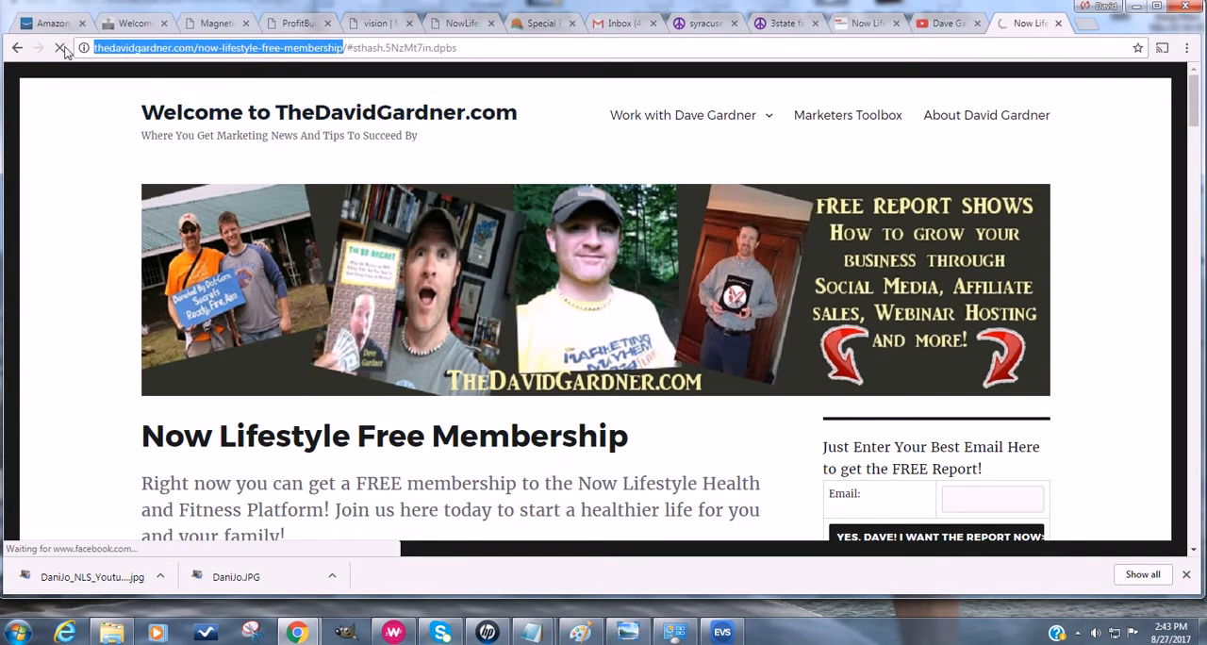
pyautogui.click(860, 24)
pyautogui.moveTo(710, 302); pyautogui.dragTo(512, 304)
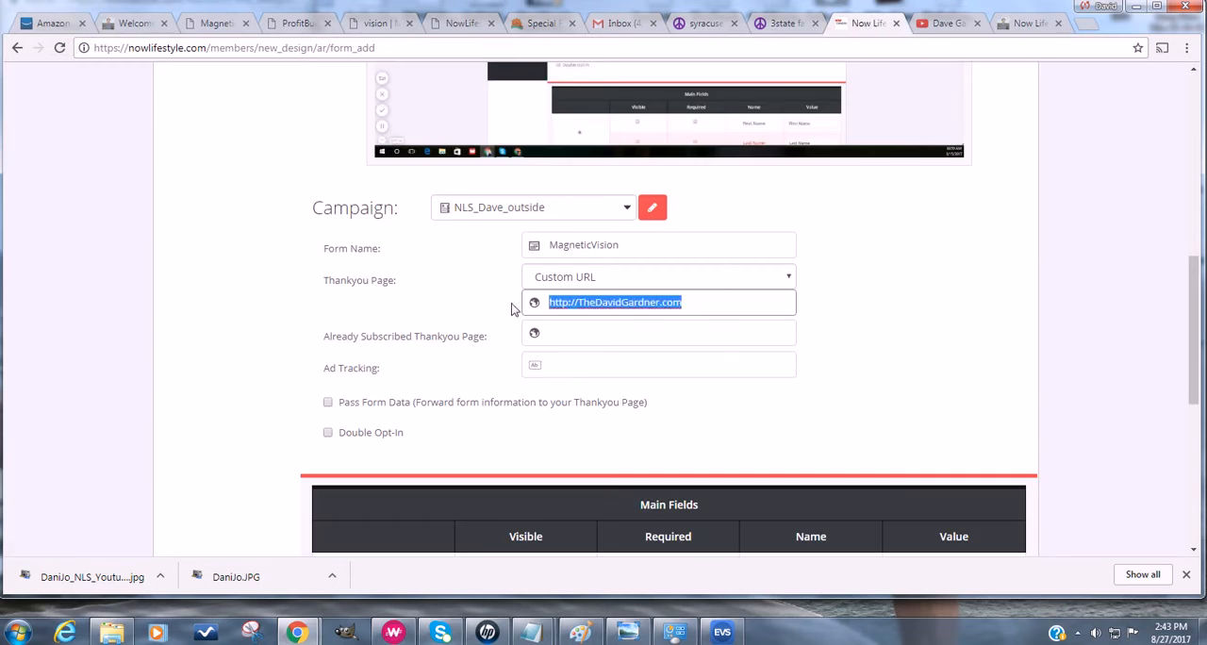
pyautogui.hotkey('ctrl', 'v')
pyautogui.click(590, 336)
pyautogui.hotkey('ctrl', 'v')
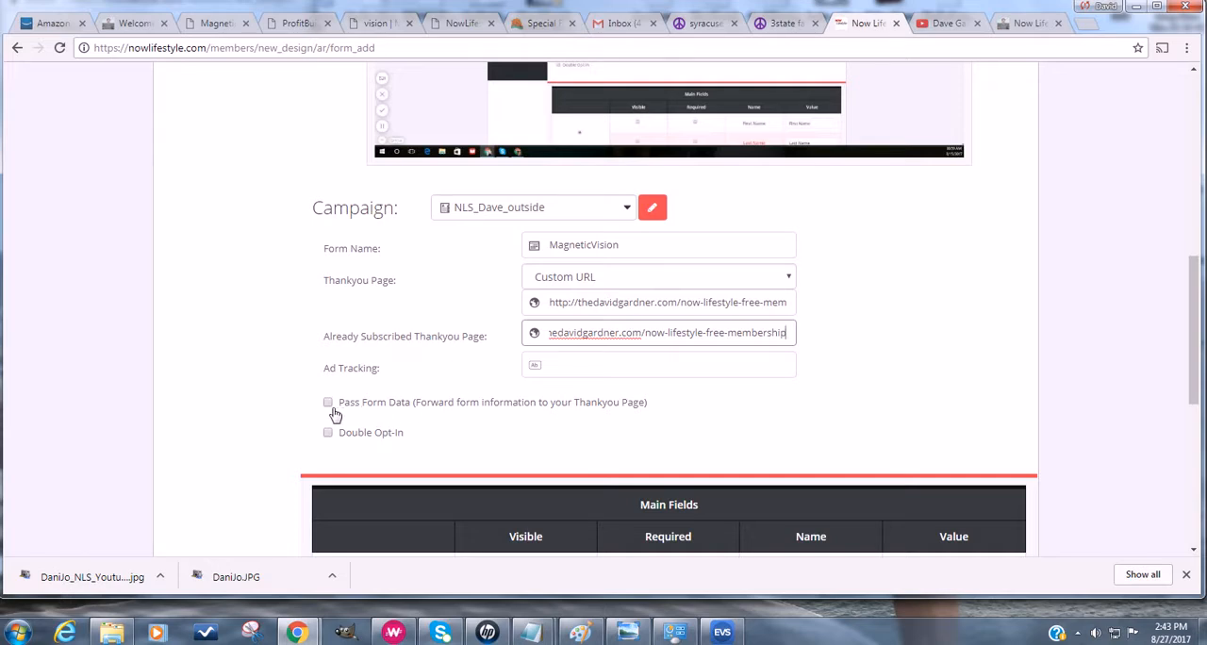
# - Compare the form's fields with the ProfitBuilder opt-in form, make First Name visible, and add the MagneticVision form
pyautogui.scroll(-3, 251, 436)
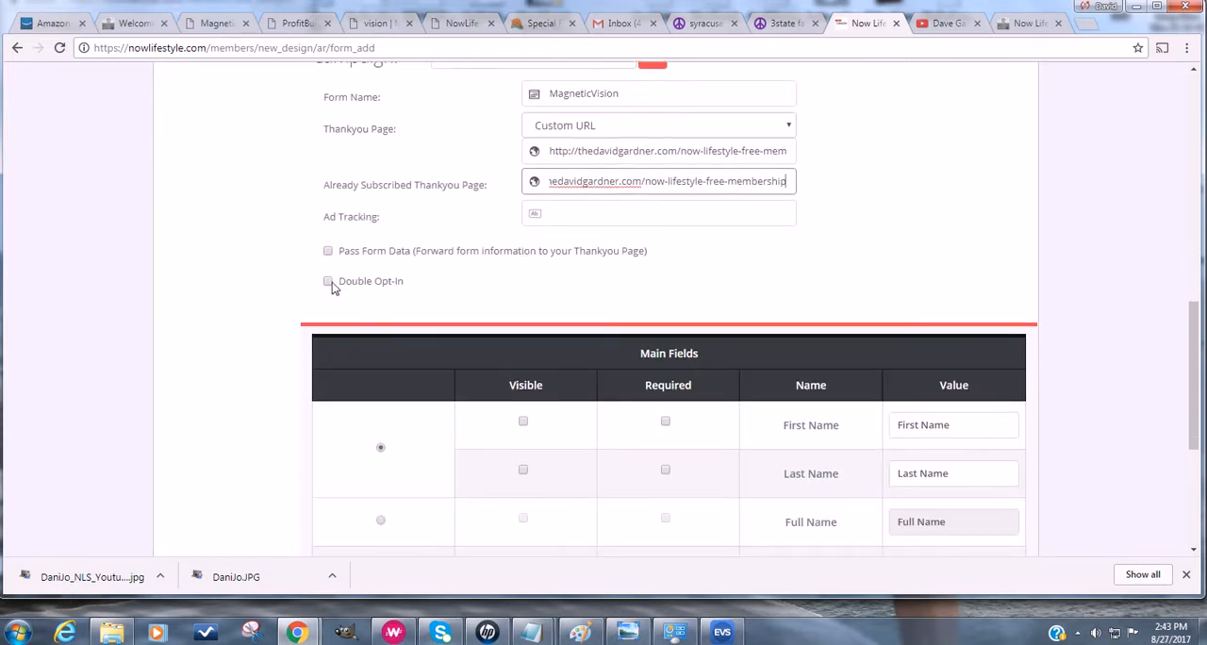
pyautogui.scroll(-3, 190, 390)
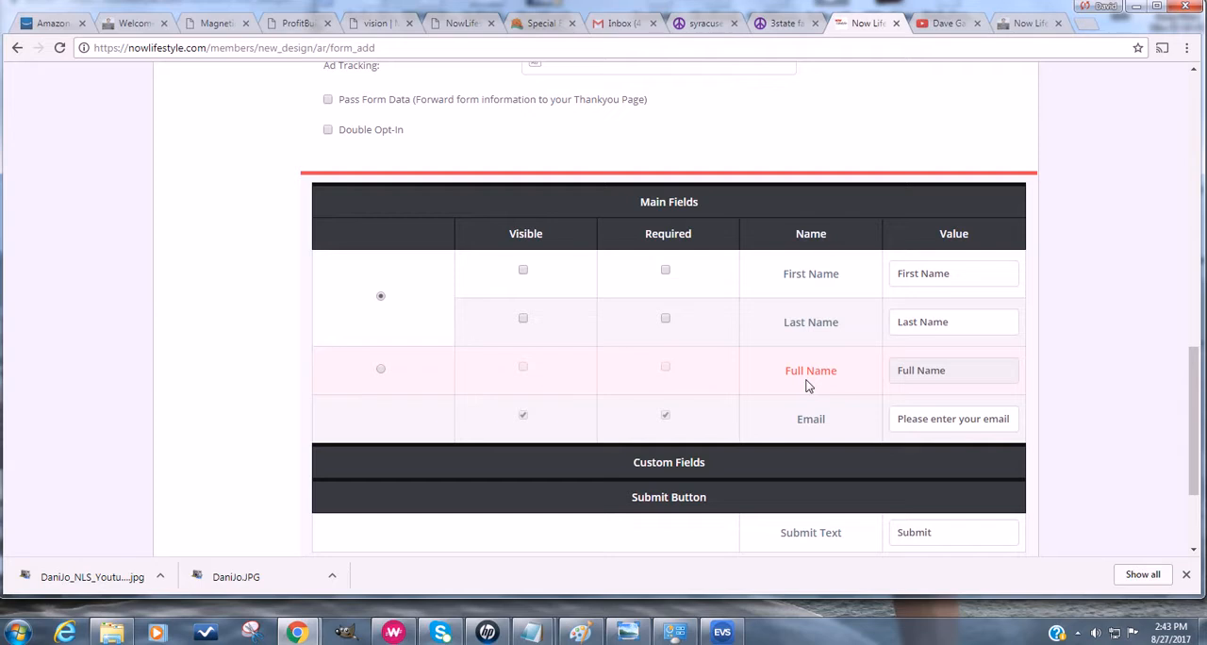
pyautogui.click(300, 23)
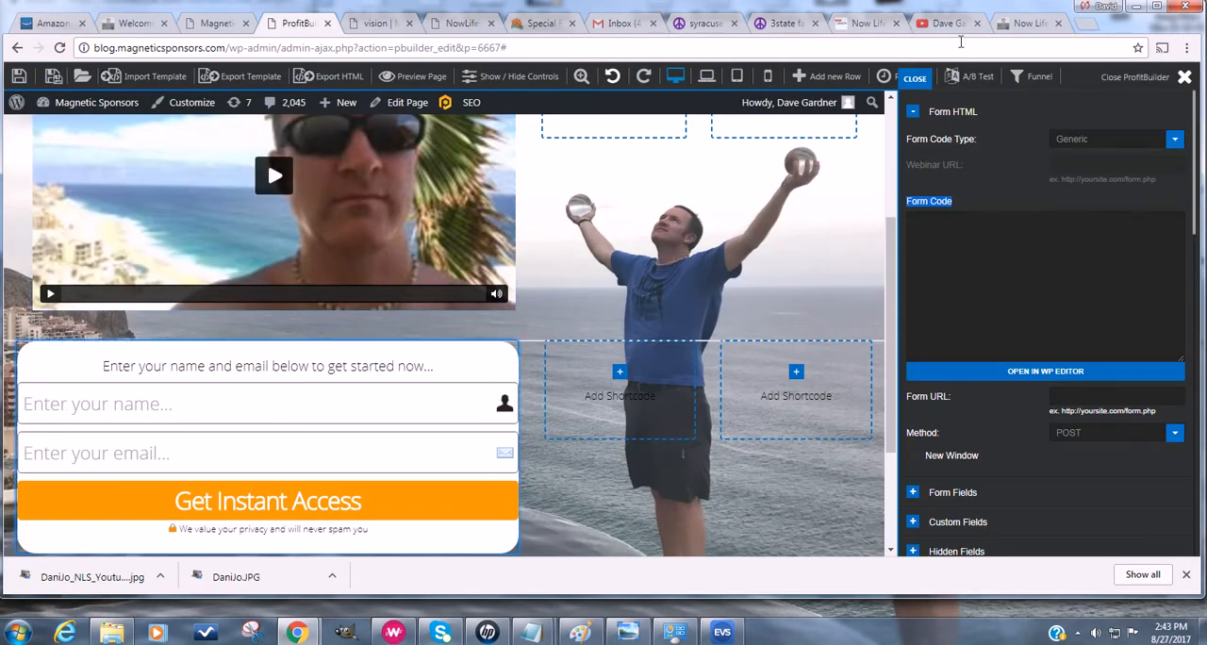
pyautogui.click(869, 24)
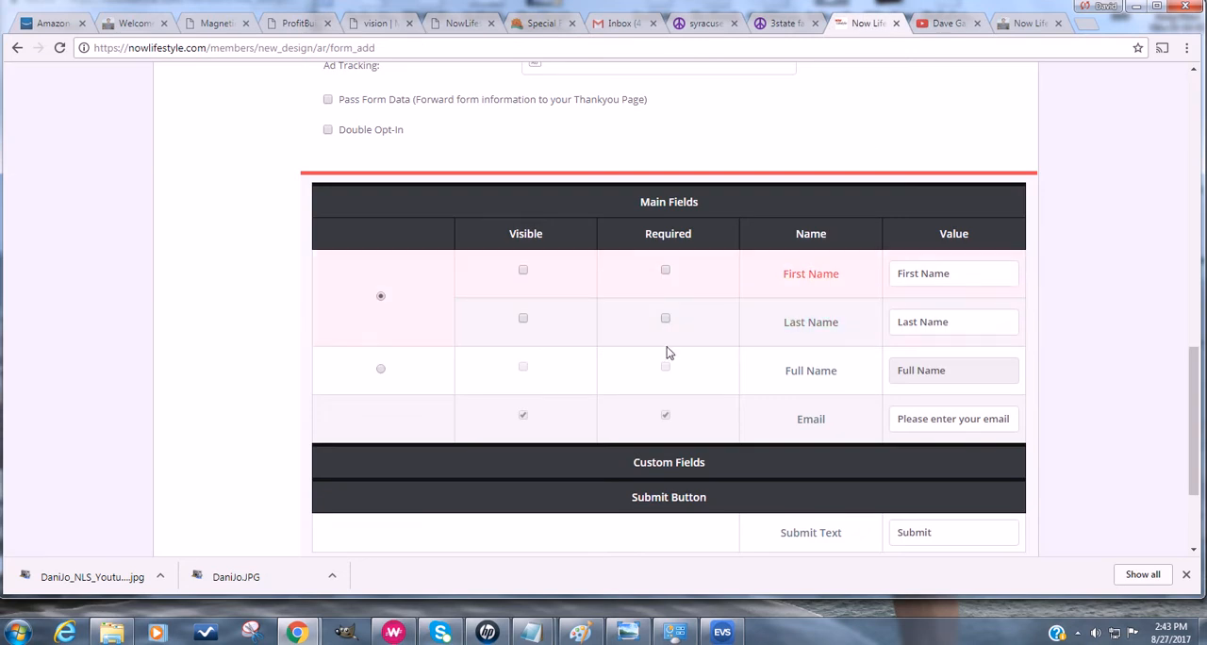
pyautogui.click(524, 270)
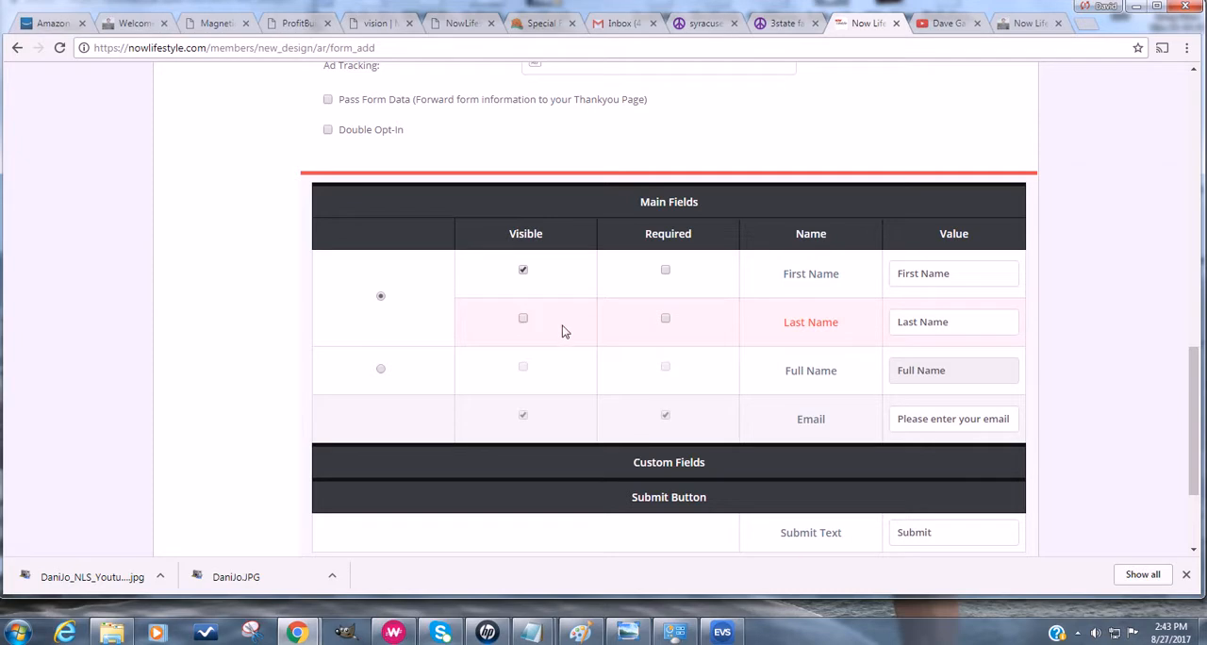
pyautogui.scroll(-3, 793, 421)
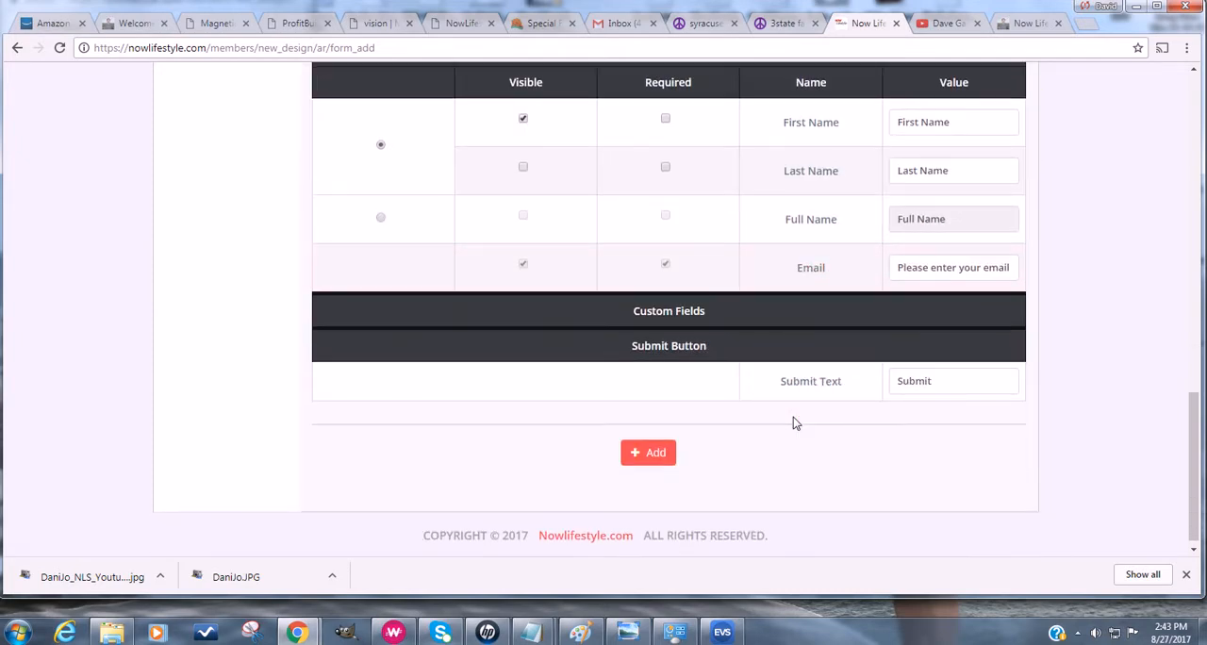
pyautogui.click(651, 454)
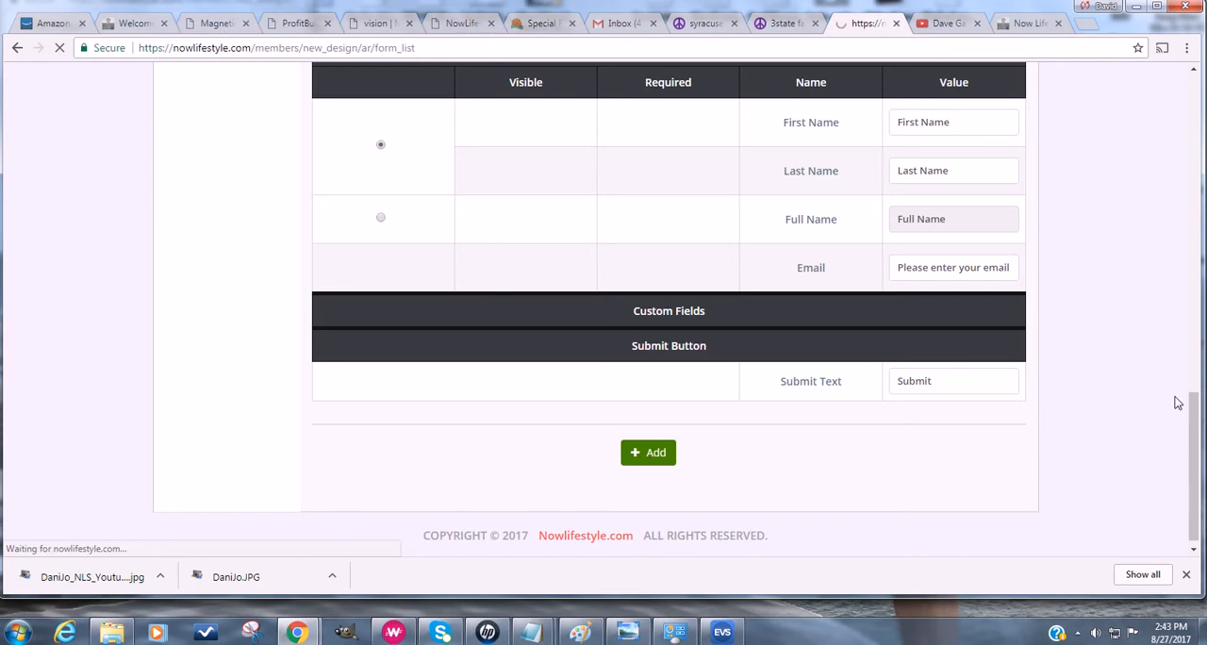
# - Find the MagneticVision form in the form list and preview it
pyautogui.scroll(-5, 757, 453)
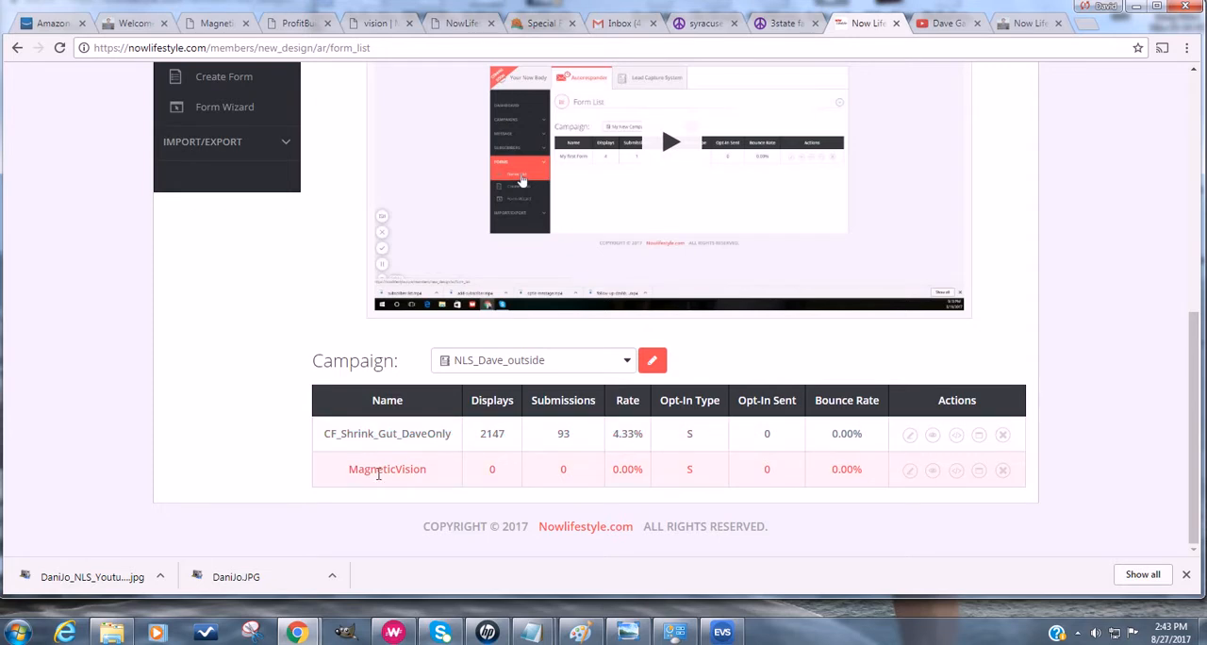
pyautogui.moveTo(343, 477); pyautogui.dragTo(439, 472)
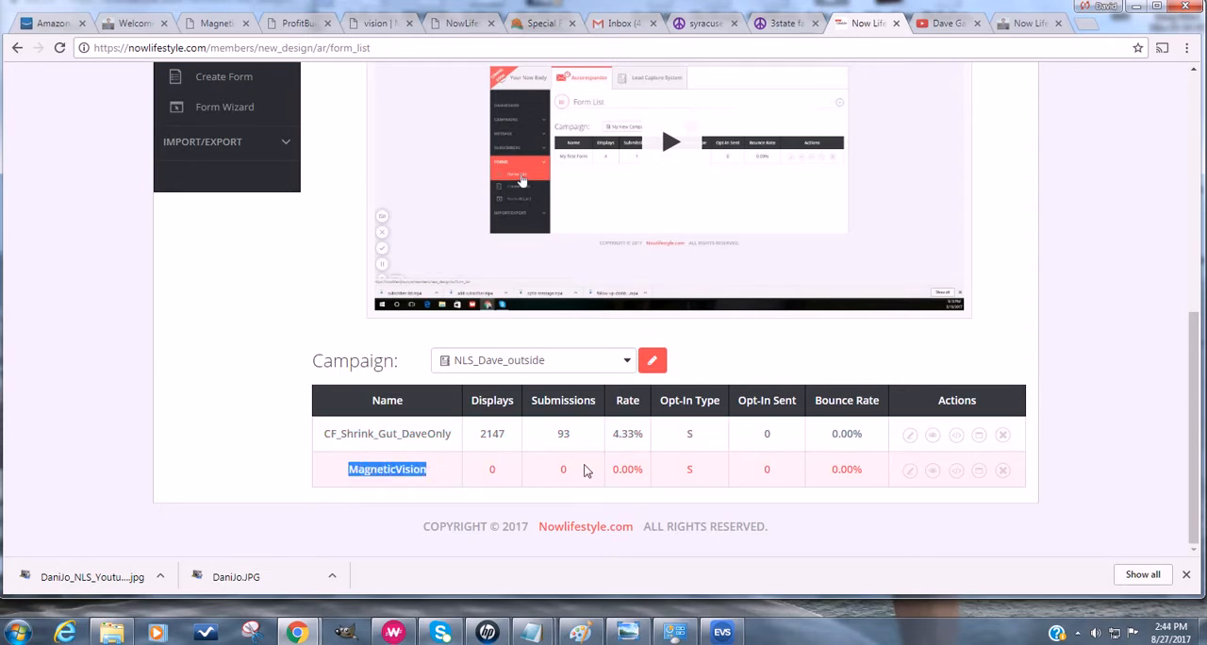
pyautogui.click(932, 472)
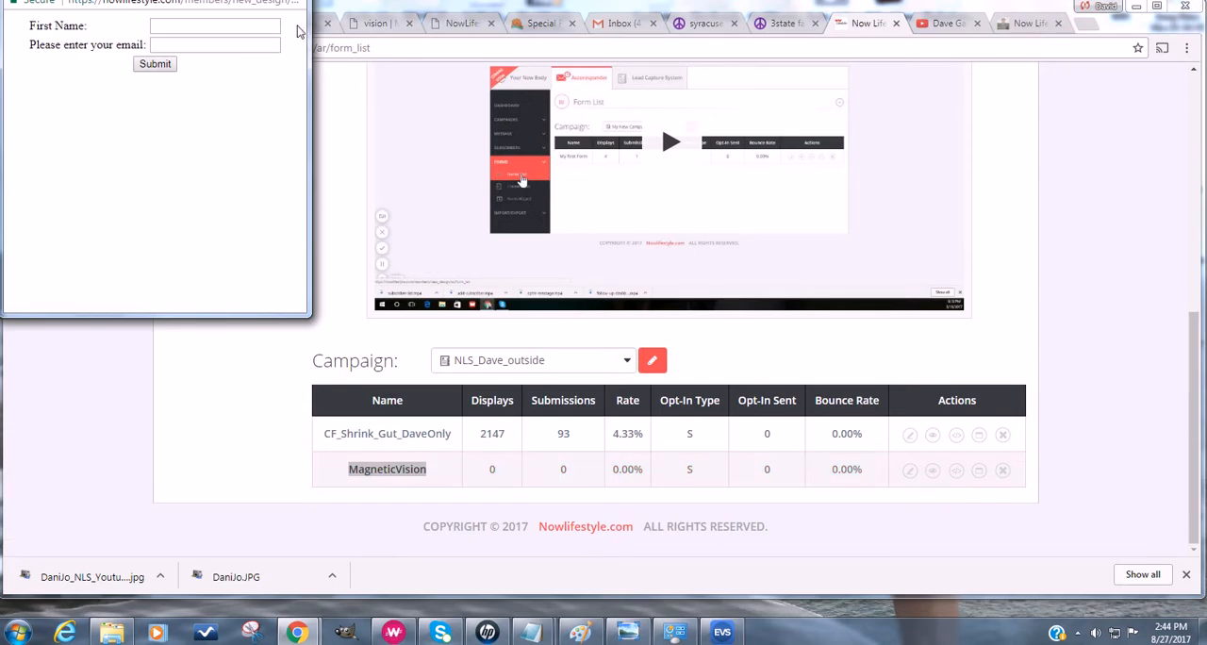
pyautogui.click(170, 439)
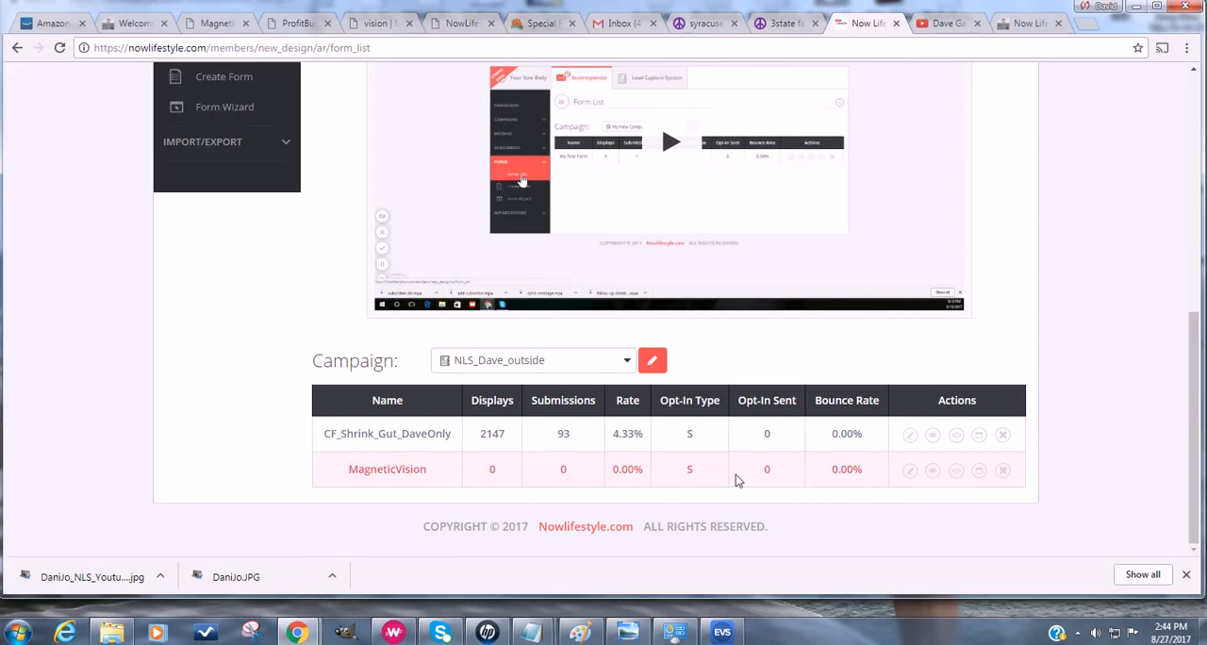
# - Display the MagneticVision form's HTML and copy the entire code, from the opening form tag to the closing one
pyautogui.click(957, 479)
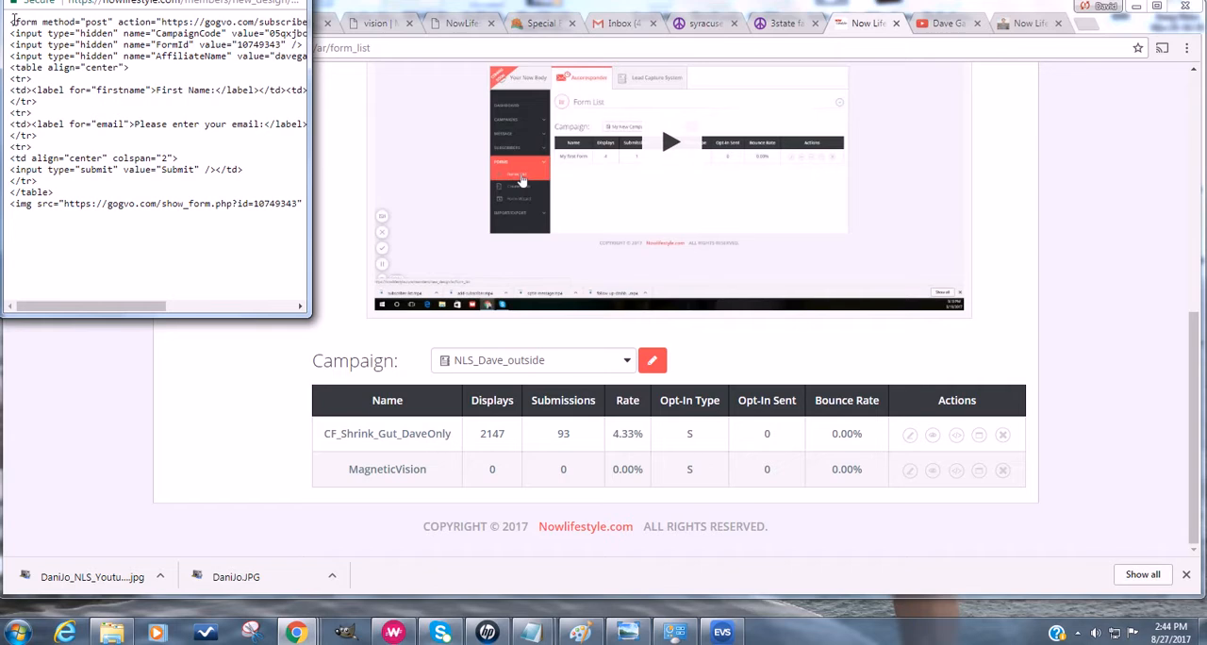
pyautogui.moveTo(10, 21); pyautogui.dragTo(332, 254)
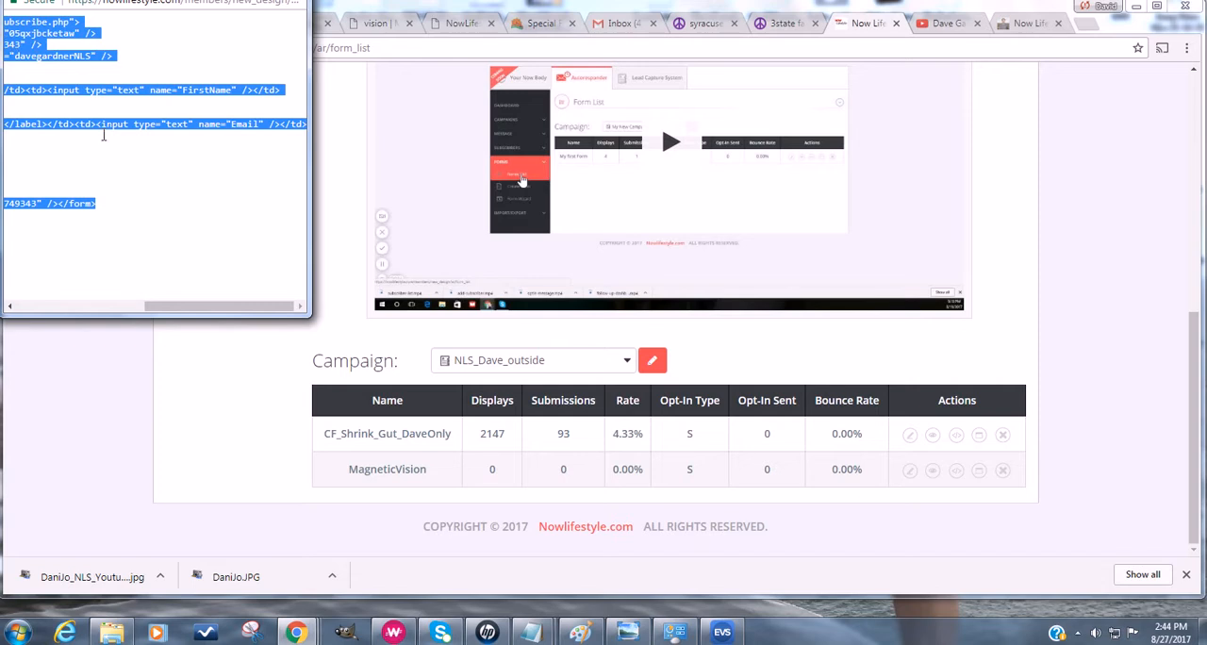
pyautogui.rightClick(38, 56)
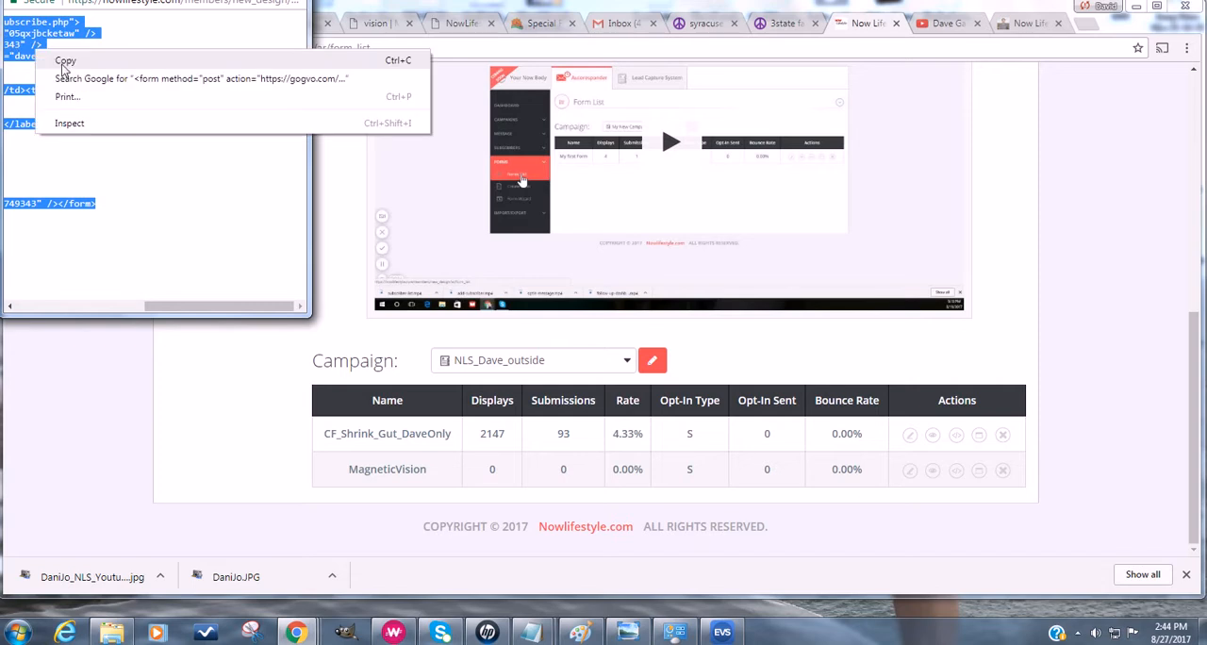
pyautogui.click(64, 62)
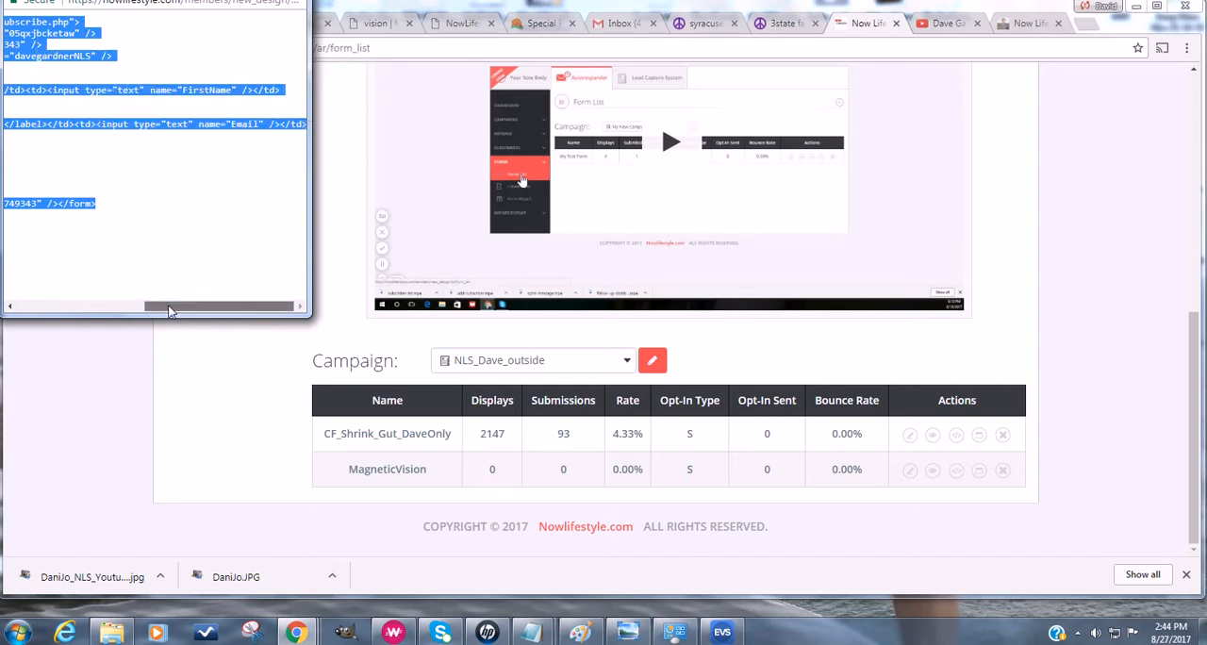
pyautogui.moveTo(170, 311); pyautogui.dragTo(38, 309)
pyautogui.click(453, 114)
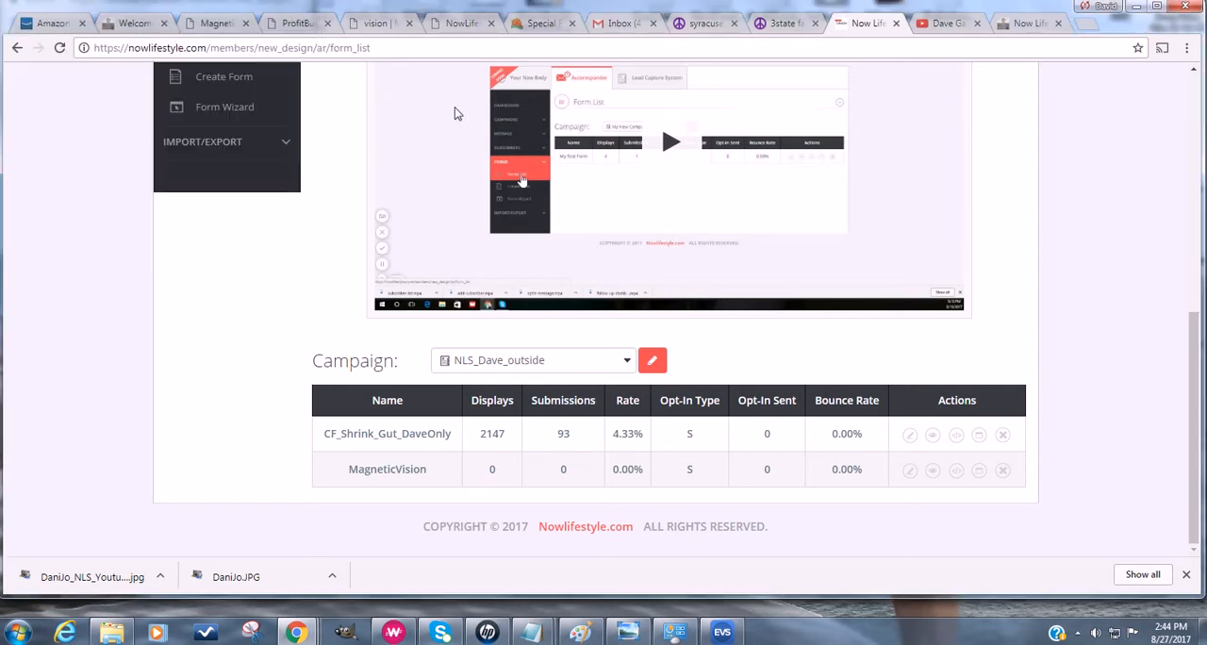
# - Paste the copied HTML into the opt-in form's empty Form Code area on the ProfitBuilder editing page
pyautogui.click(287, 25)
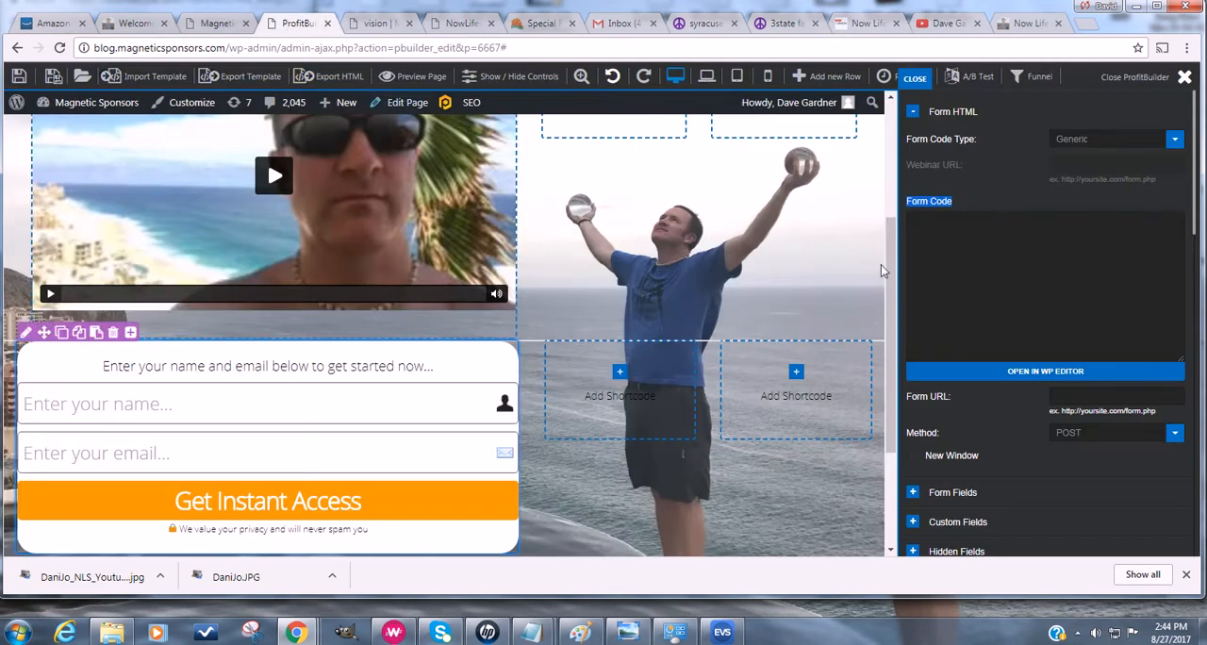
pyautogui.click(971, 250)
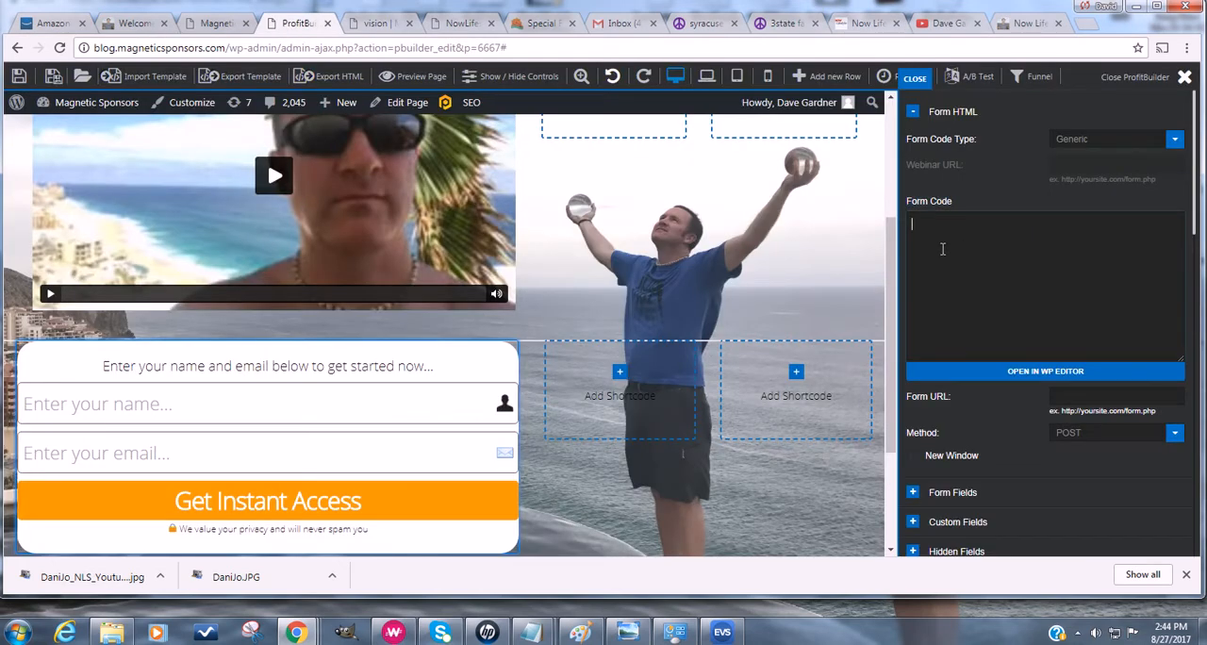
pyautogui.rightClick(942, 247)
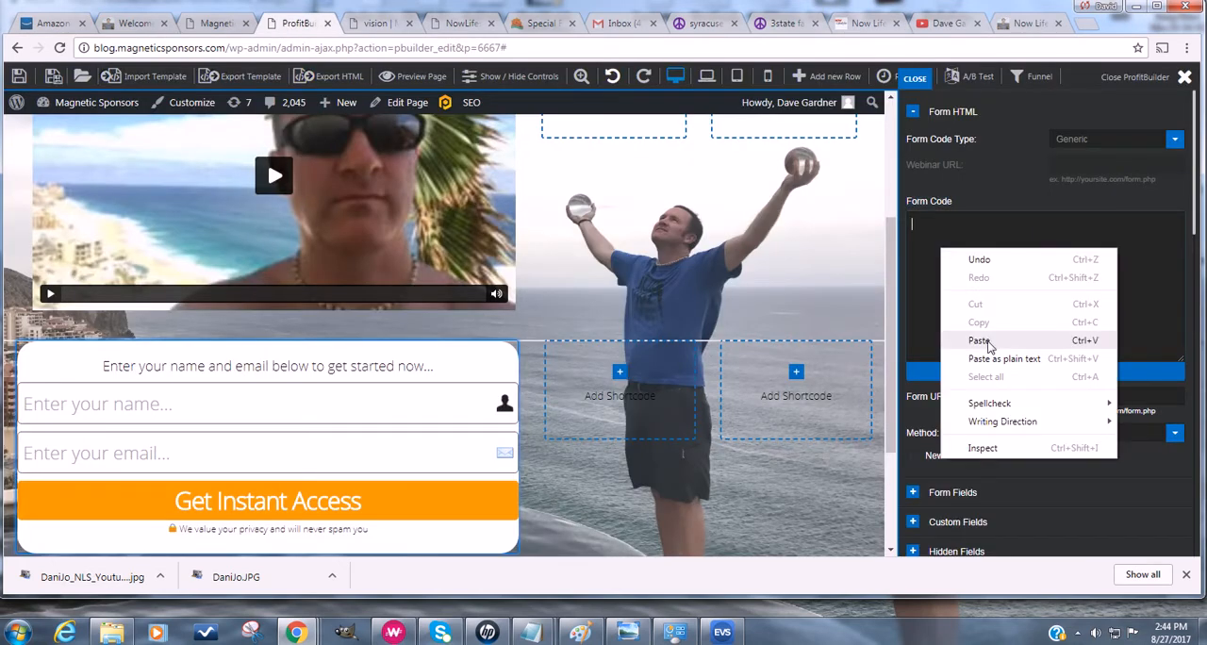
pyautogui.click(979, 340)
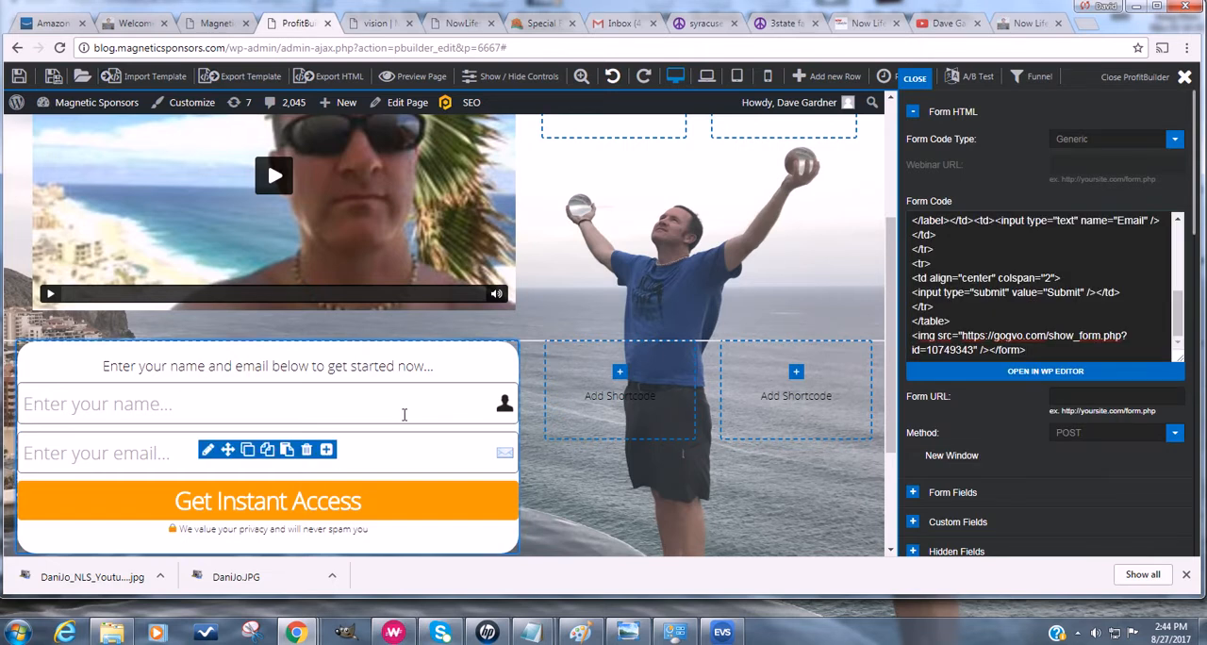
# - Examine the pasted form code and the email and name settings under Form Fields in the opt-in form's options
pyautogui.scroll(-1, 1013, 389)
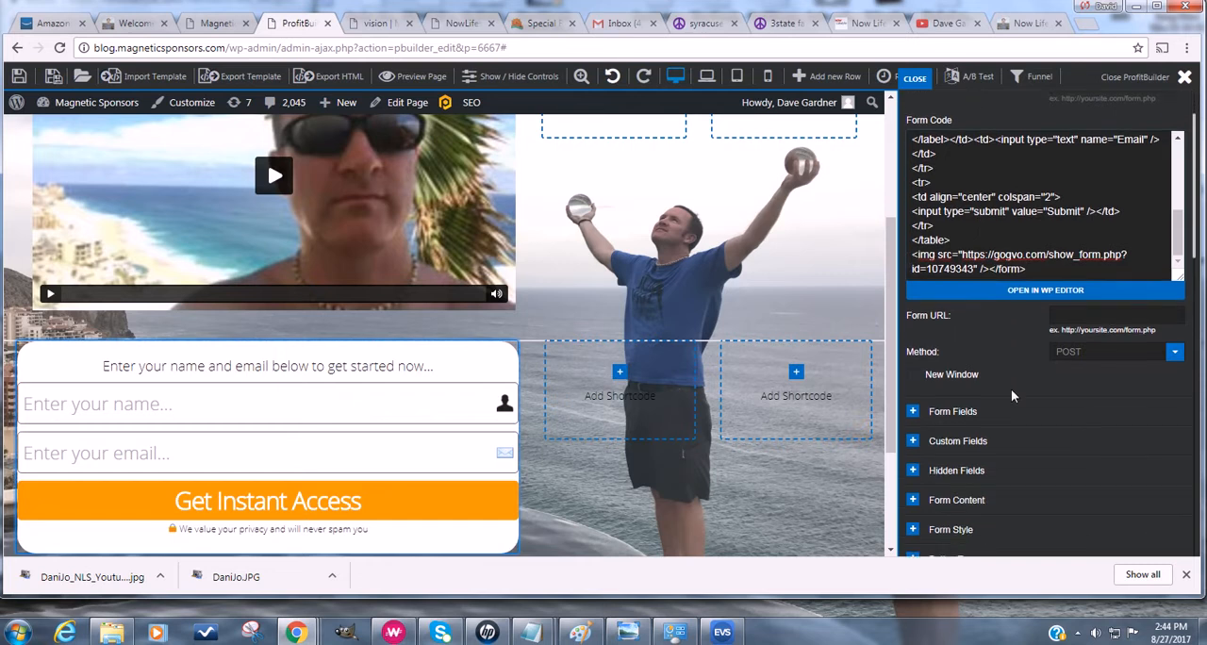
pyautogui.scroll(-1, 1009, 377)
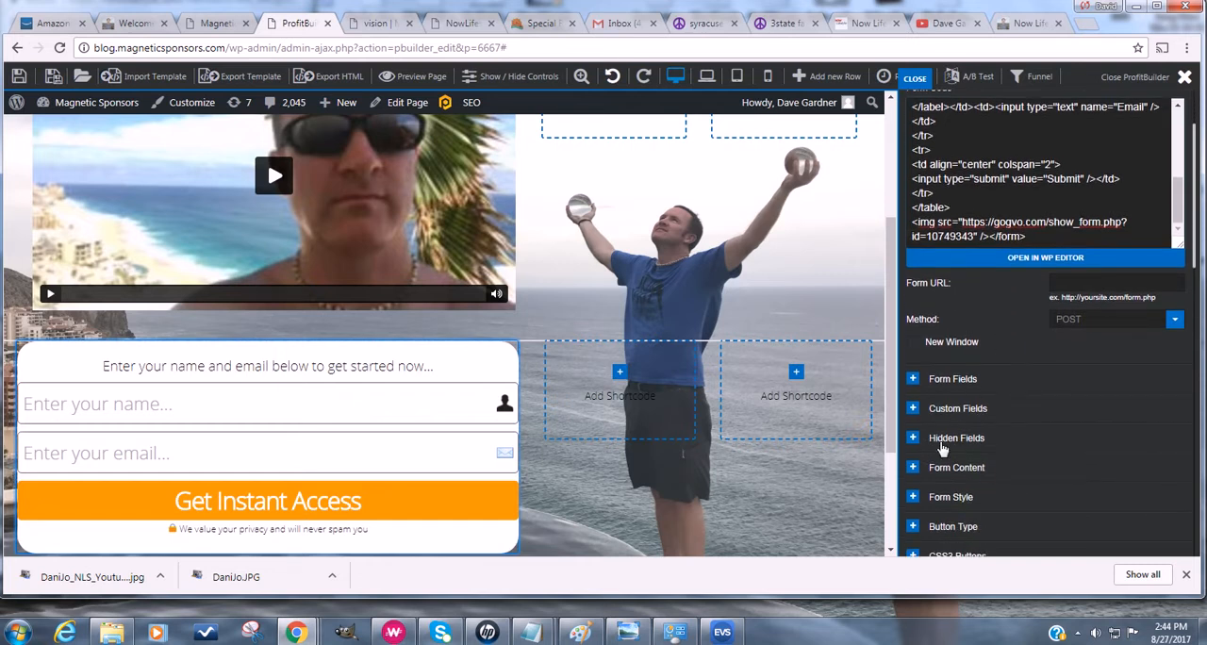
pyautogui.scroll(1, 1002, 404)
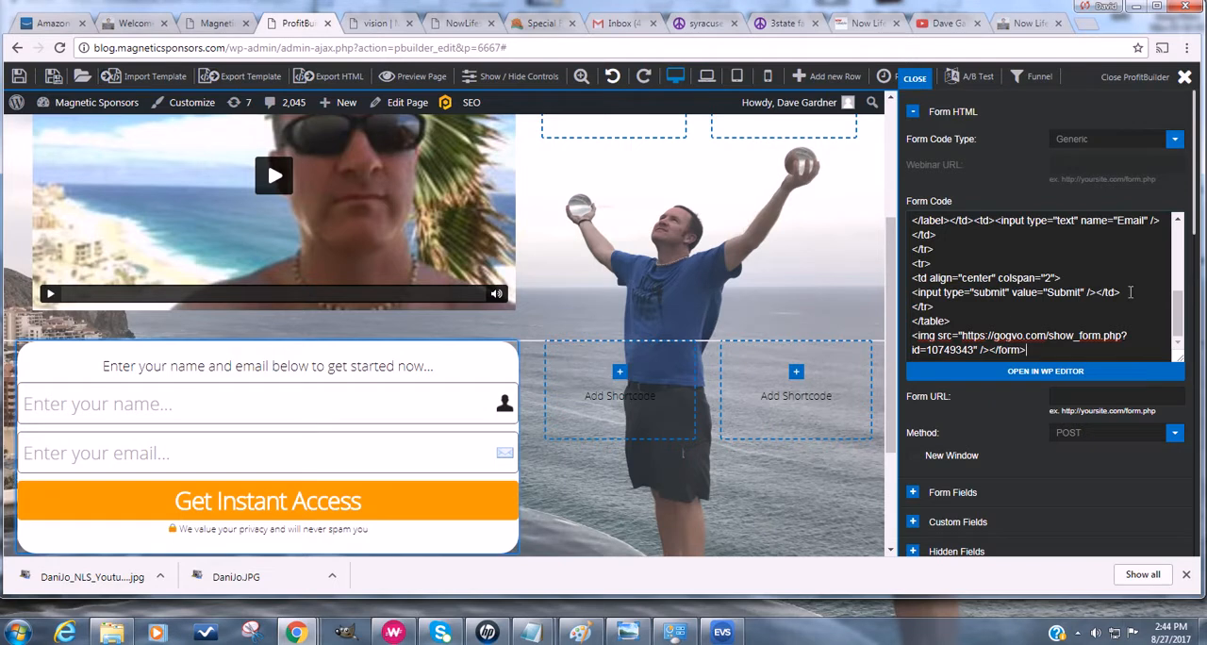
pyautogui.moveTo(1179, 306); pyautogui.dragTo(1177, 279)
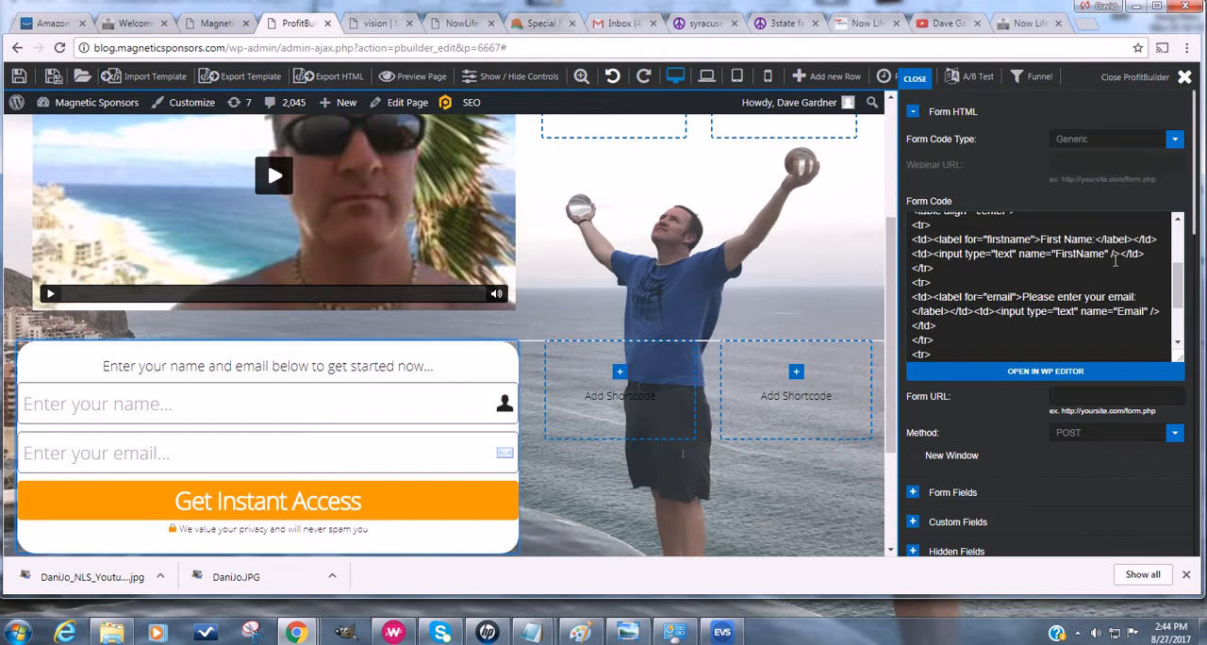
pyautogui.scroll(-3, 1038, 340)
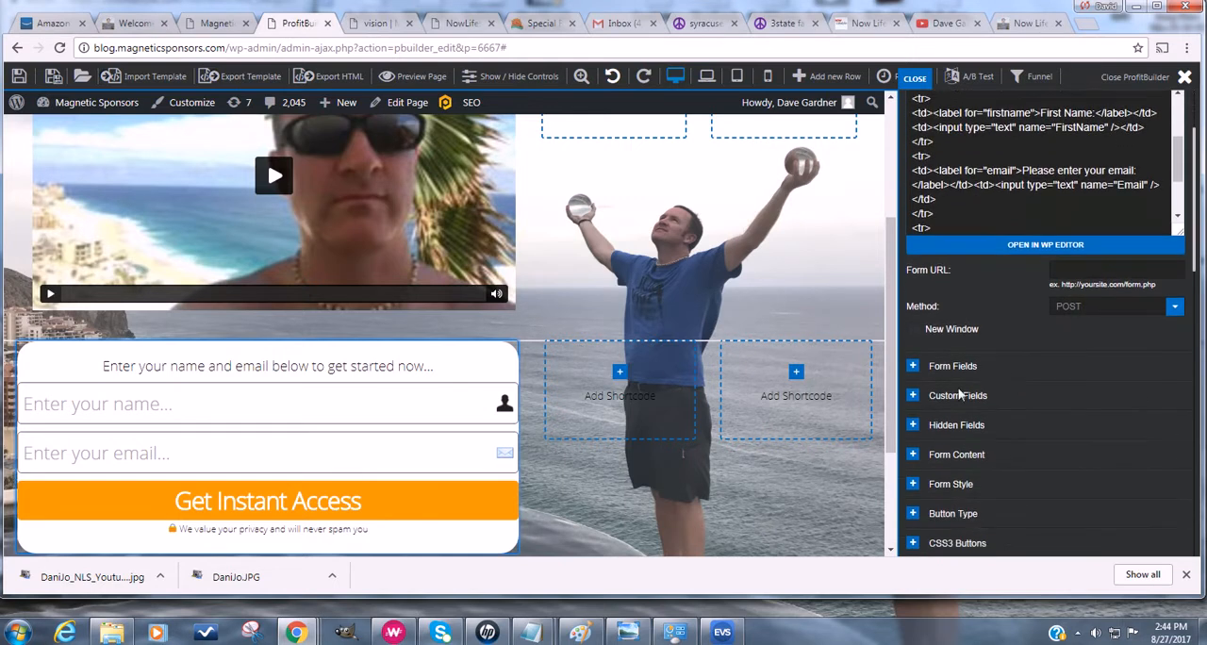
pyautogui.click(913, 357)
pyautogui.scroll(-3, 1037, 321)
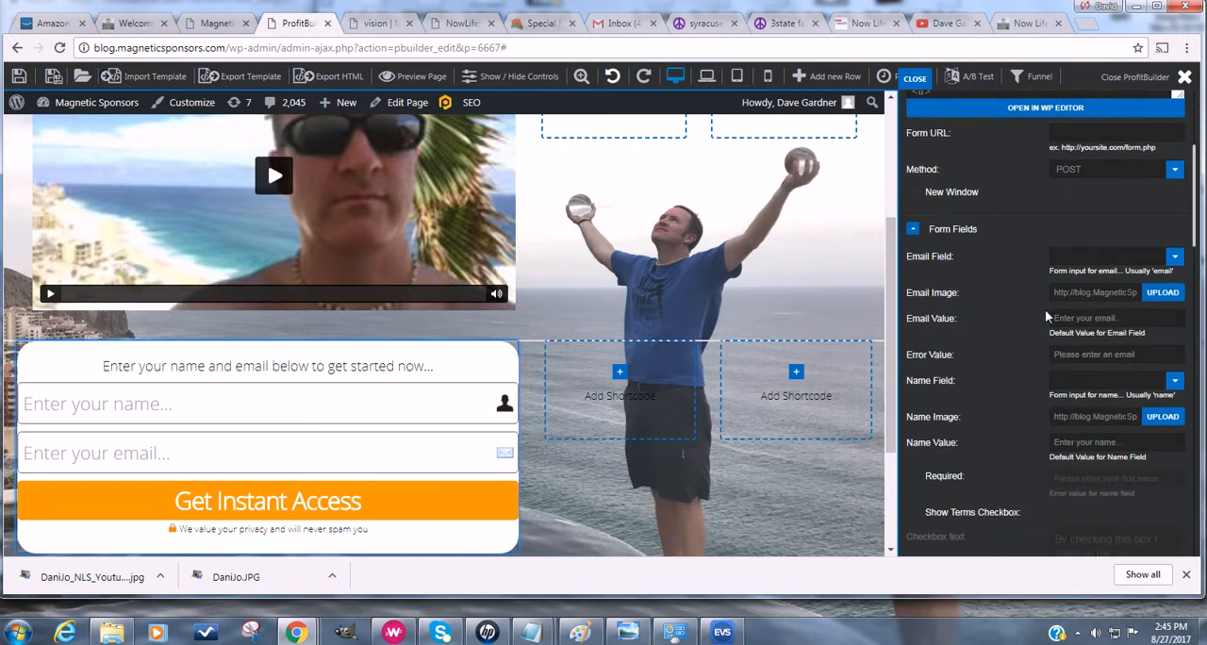
pyautogui.tripleClick(1082, 284)
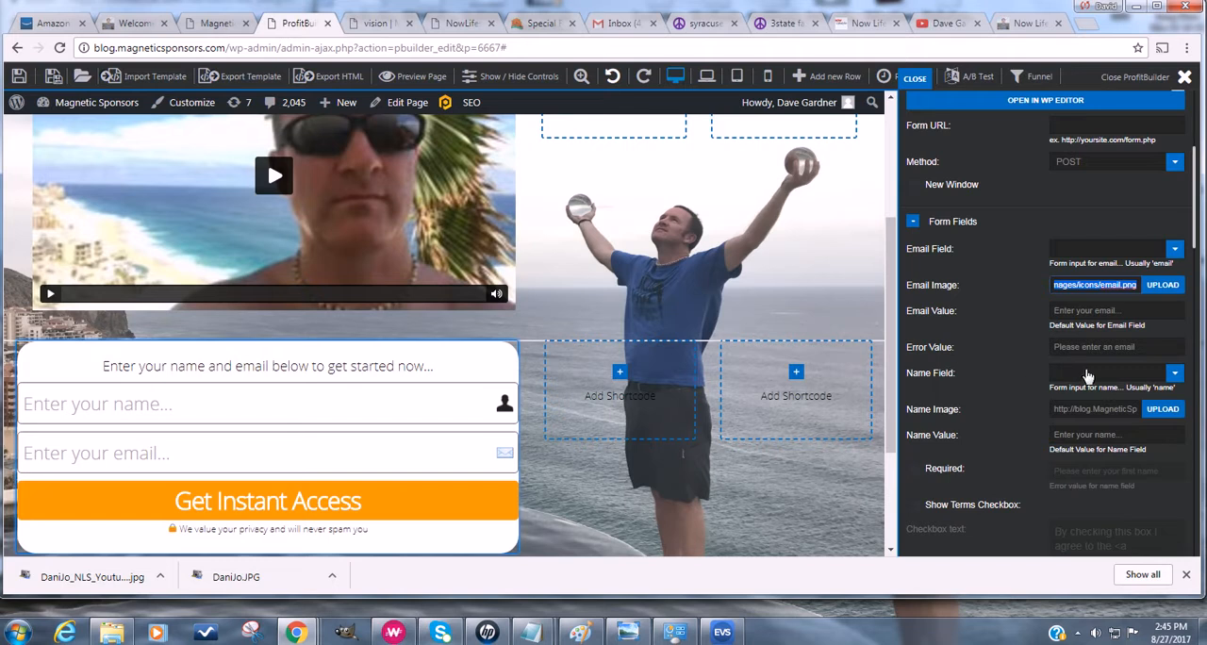
pyautogui.click(1174, 251)
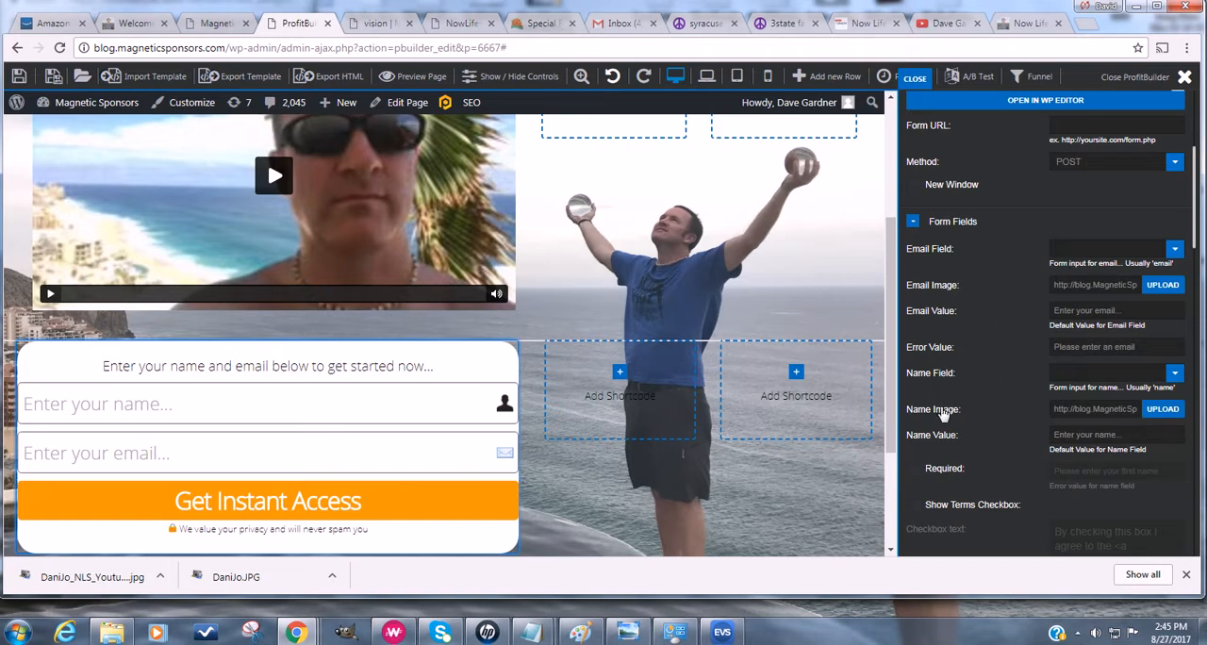
pyautogui.scroll(-2, 943, 415)
pyautogui.scroll(5, 1006, 455)
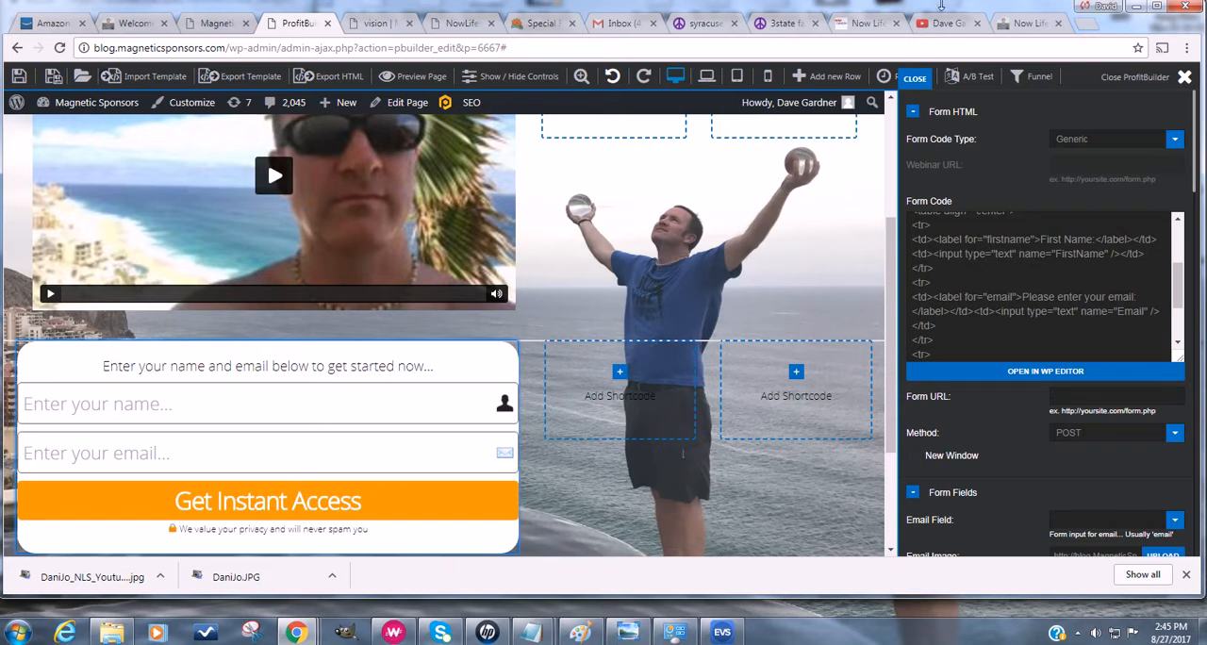
# - Return to the NowLifestyle form list and review the autoresponder sections and the campaign's listed forms
pyautogui.click(868, 28)
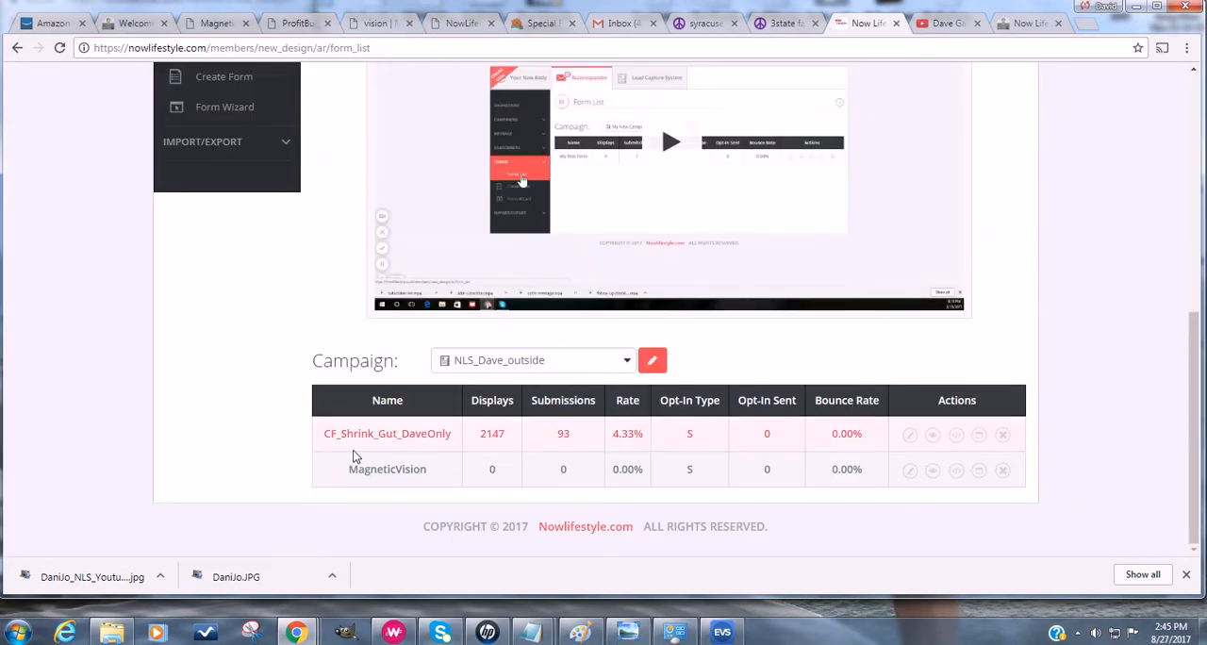
pyautogui.scroll(3, 304, 353)
pyautogui.scroll(3, 189, 156)
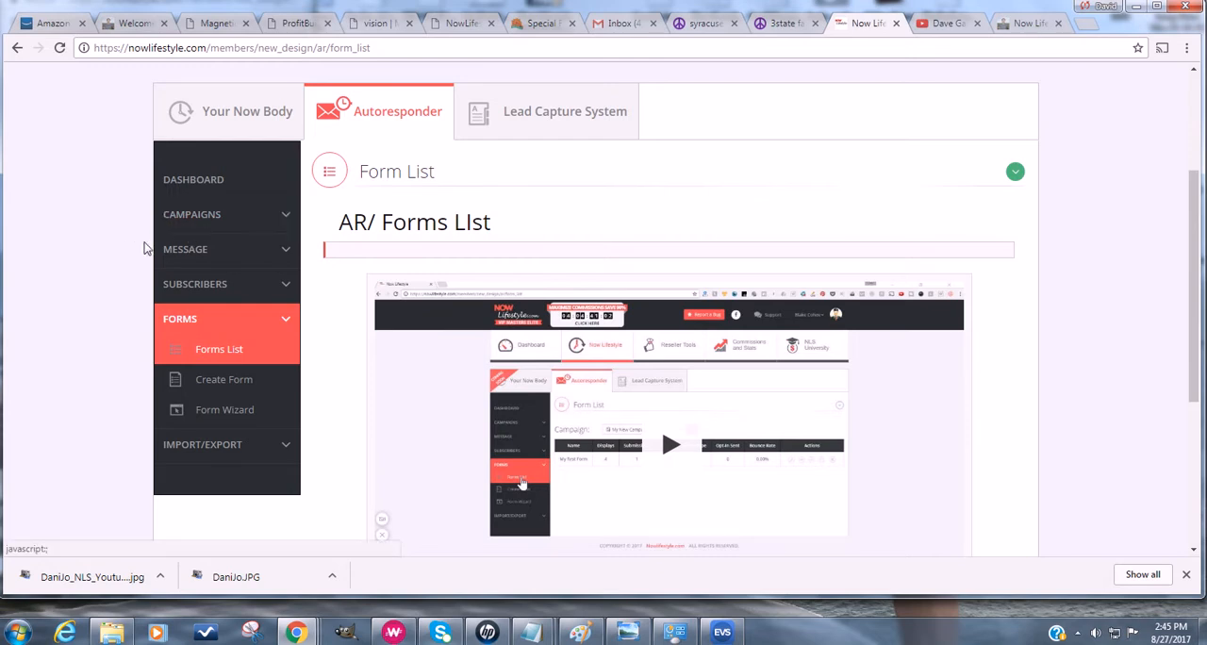
pyautogui.scroll(-3, 107, 264)
pyautogui.scroll(-3, 103, 277)
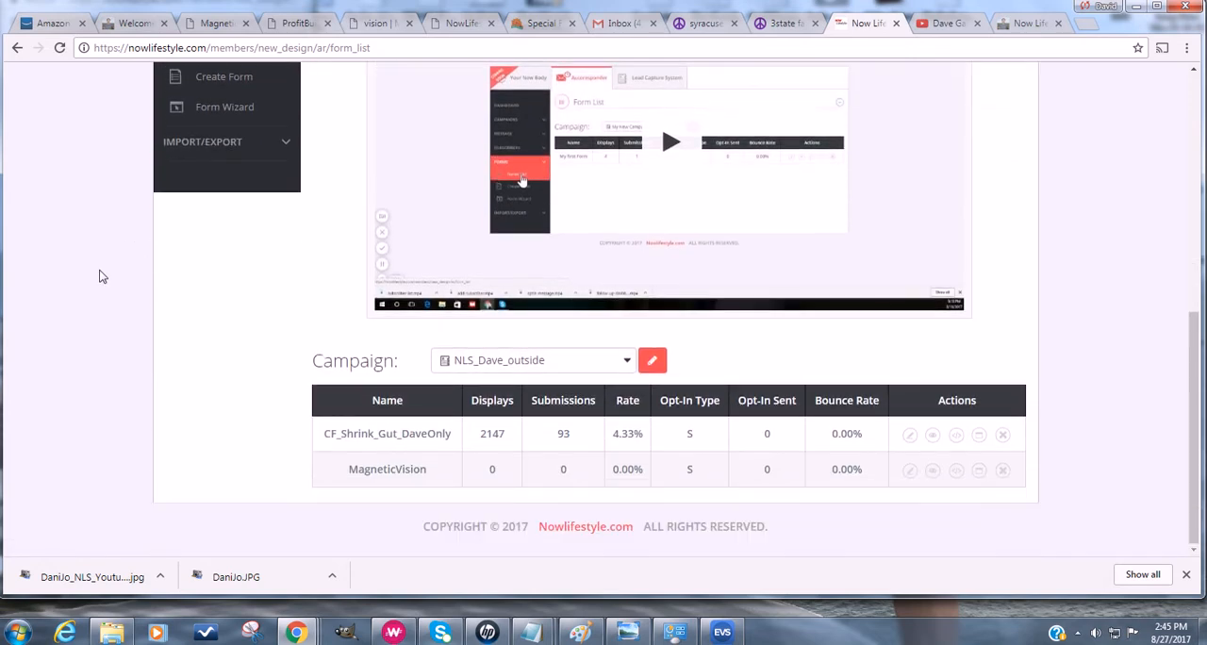
# - Show the forms listed for the NLS_Leads_OutsidePages campaign and for TestCampaign
pyautogui.click(482, 367)
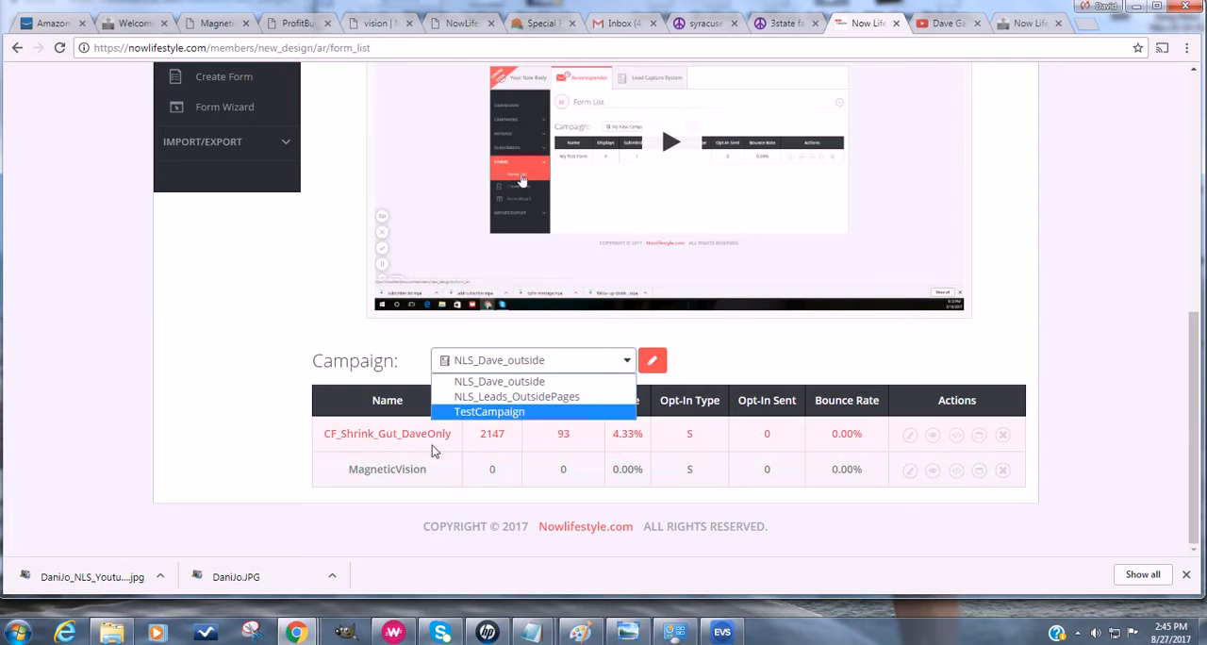
pyautogui.click(502, 397)
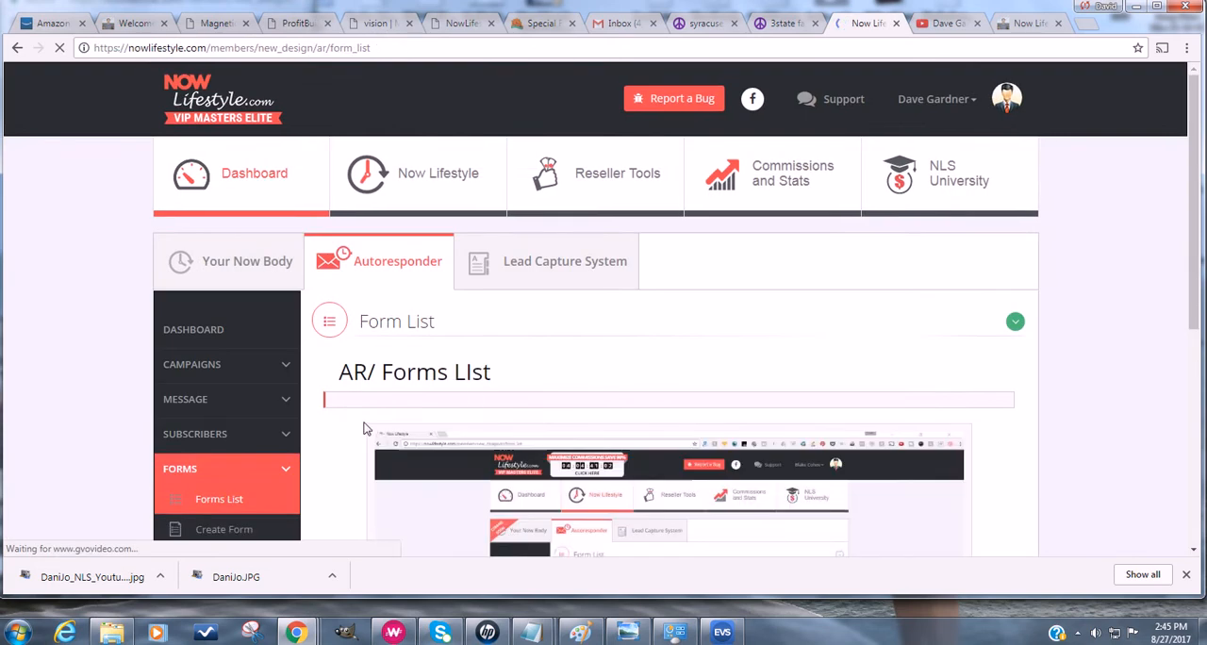
pyautogui.scroll(-4, 337, 423)
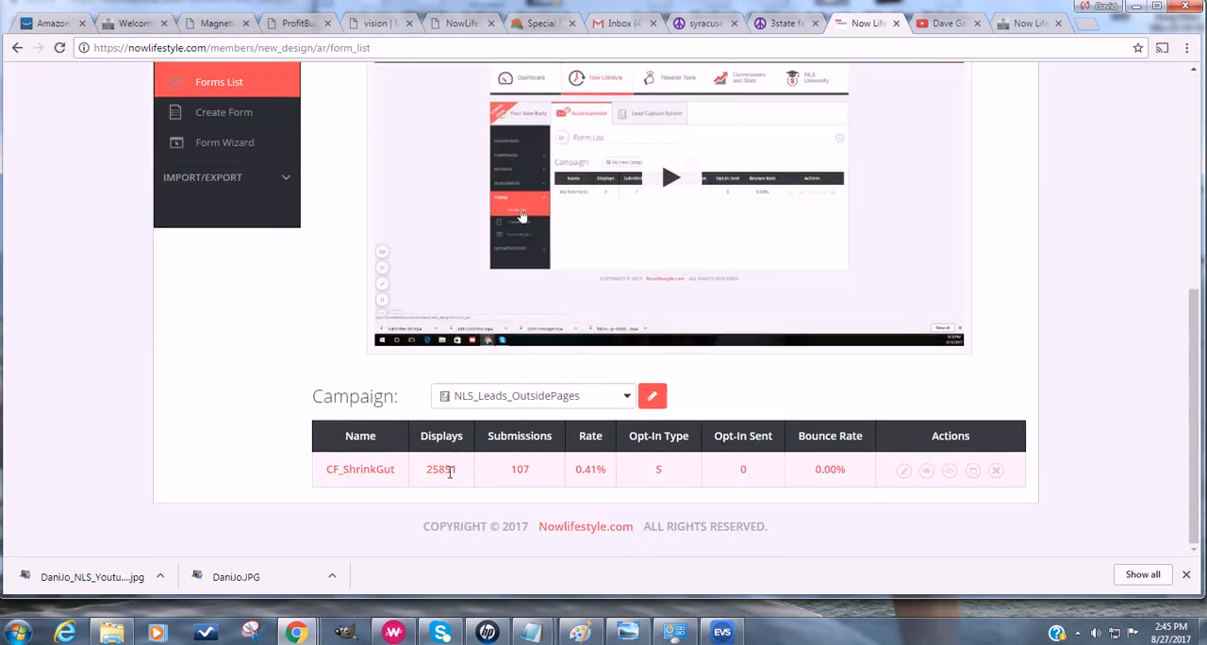
pyautogui.click(516, 398)
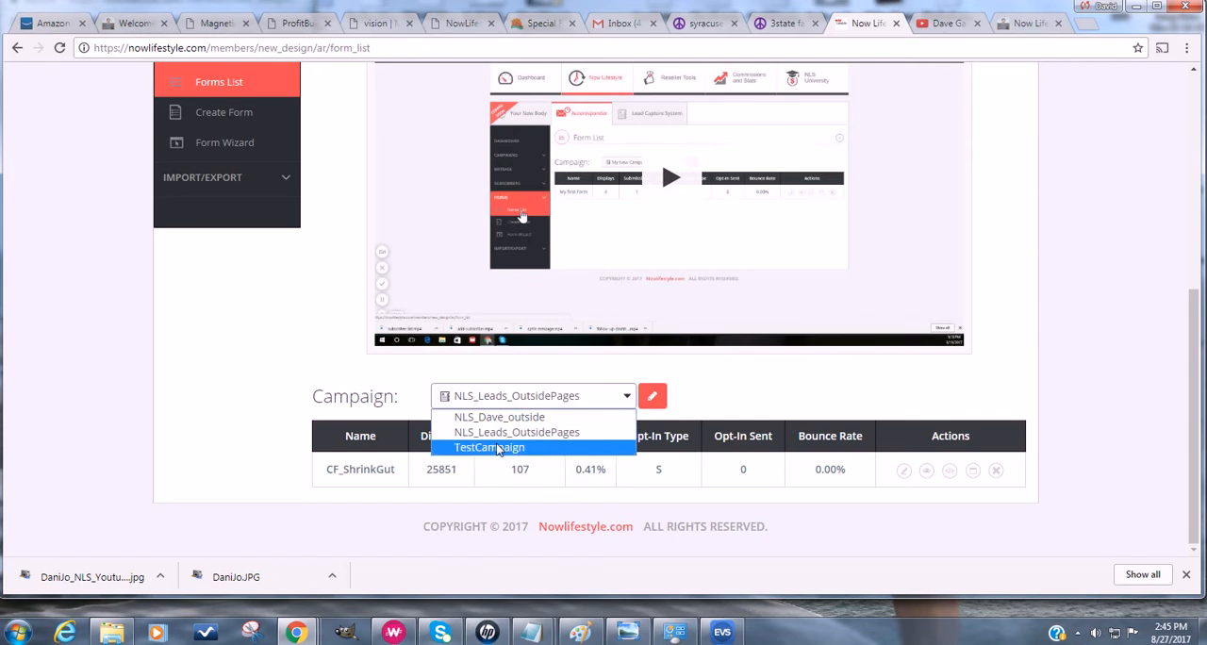
pyautogui.click(501, 446)
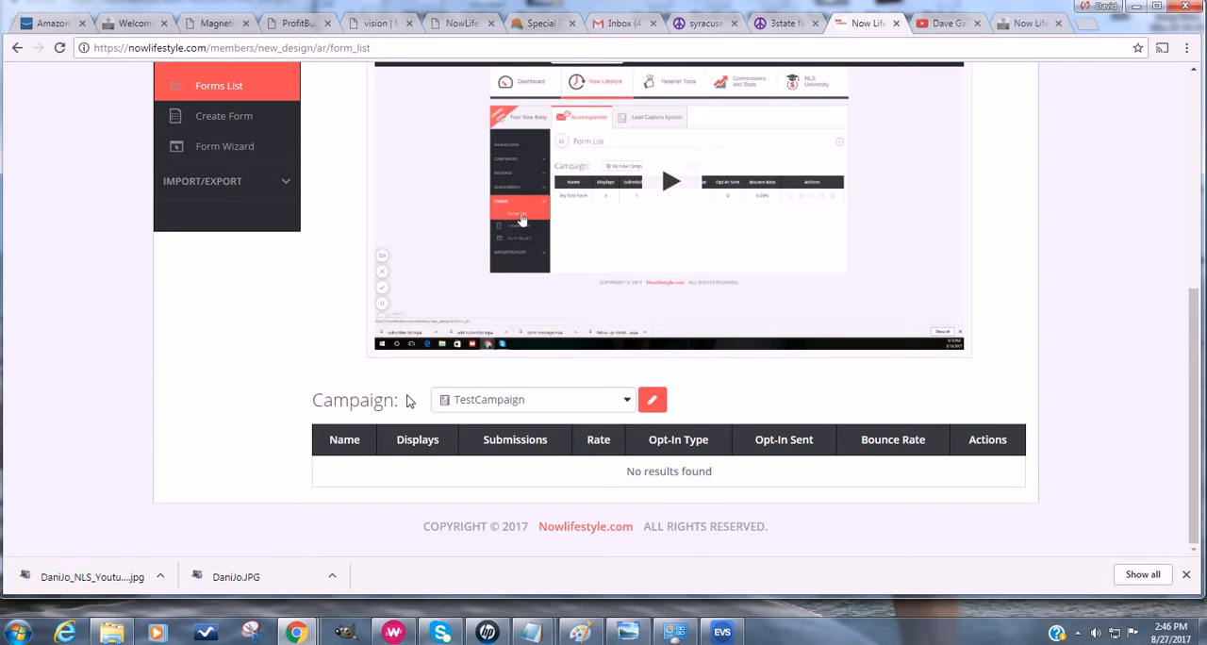
# - Open the autoresponder's Form Wizard and browse the generic opt-in form templates
pyautogui.scroll(1, 305, 390)
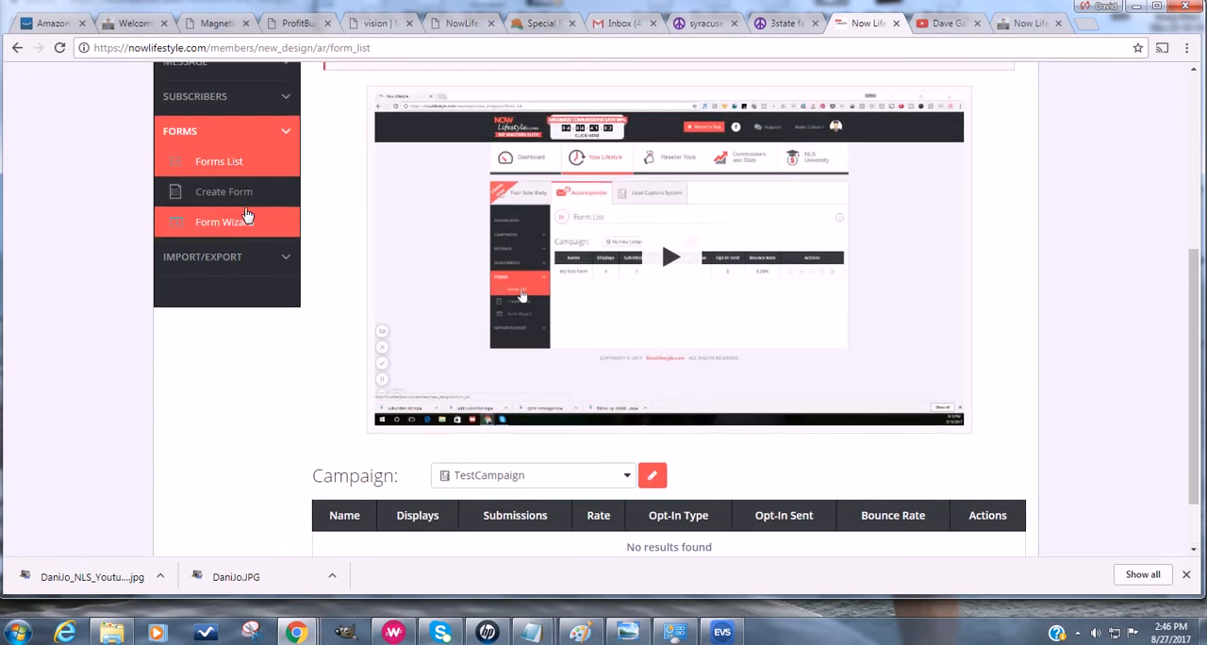
pyautogui.click(238, 233)
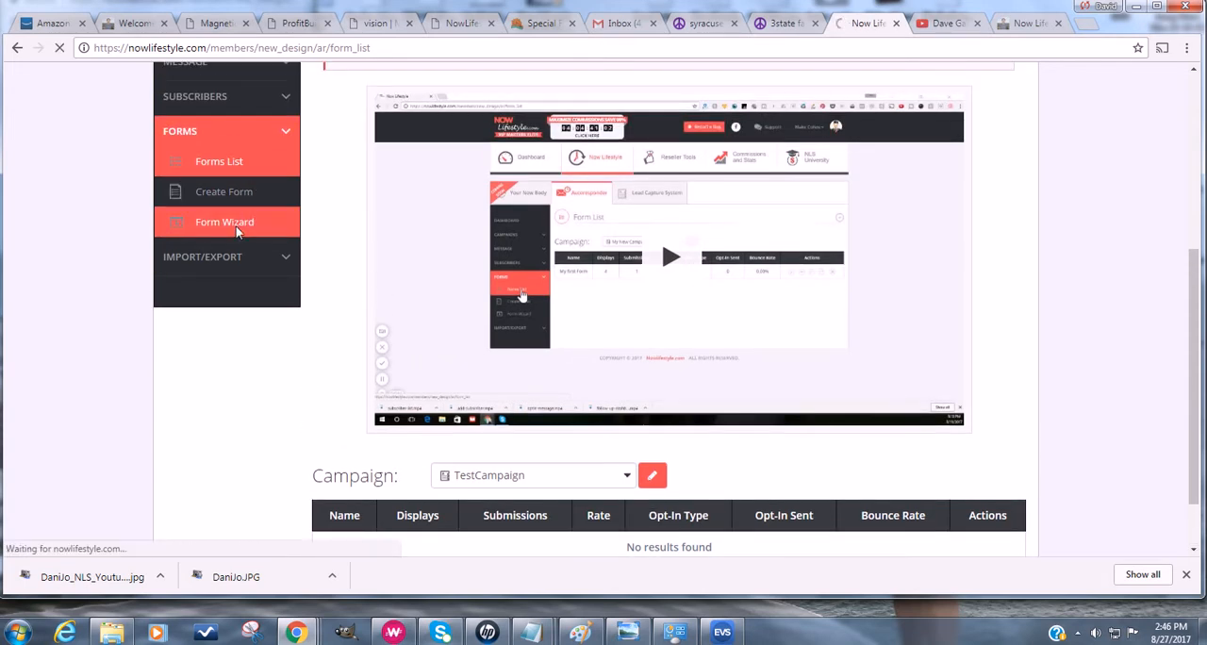
pyautogui.scroll(-3, 342, 453)
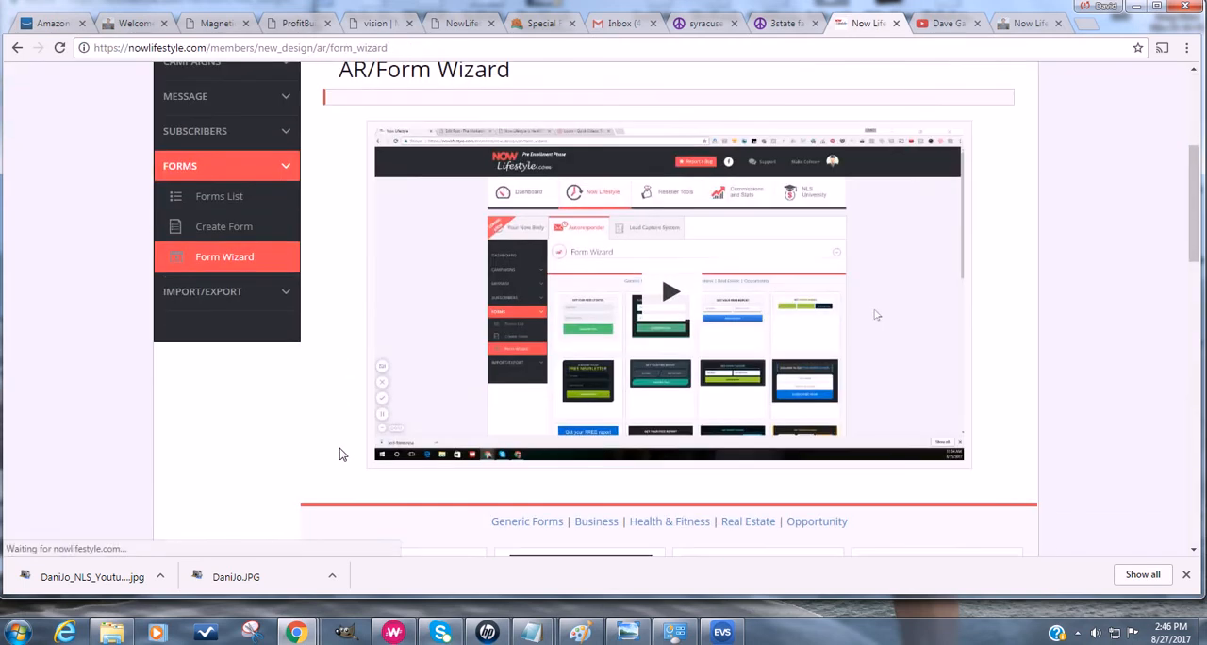
pyautogui.scroll(-4, 345, 424)
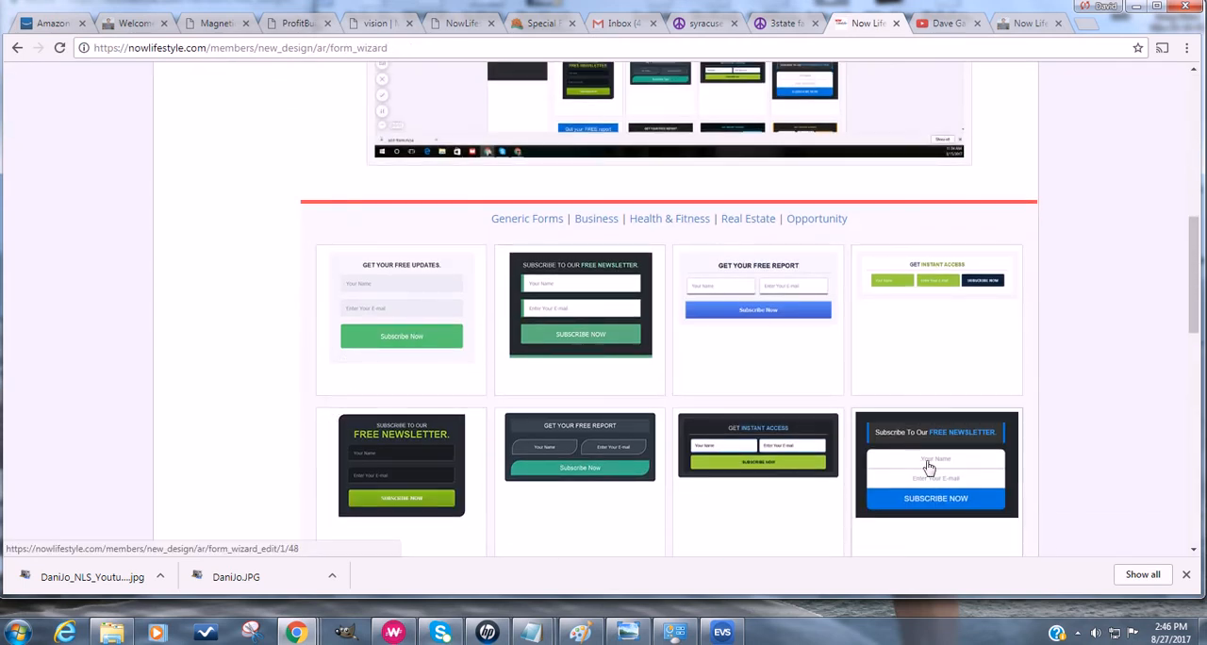
pyautogui.scroll(-2, 496, 305)
pyautogui.scroll(-1, 453, 479)
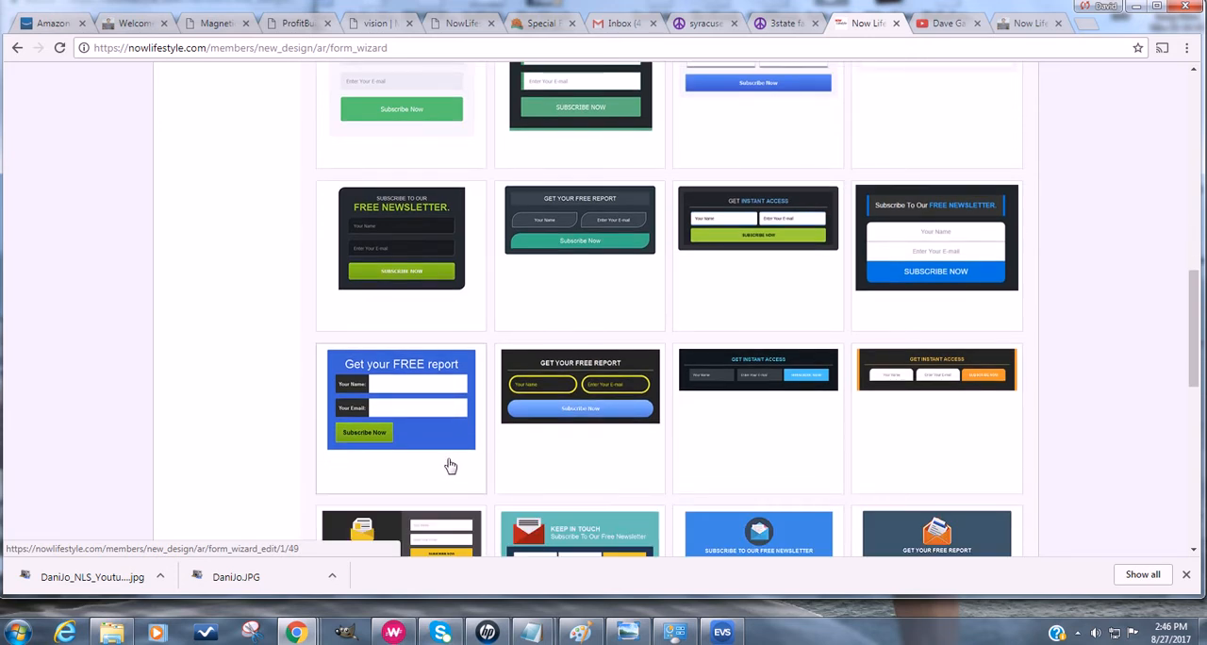
pyautogui.scroll(-3, 552, 406)
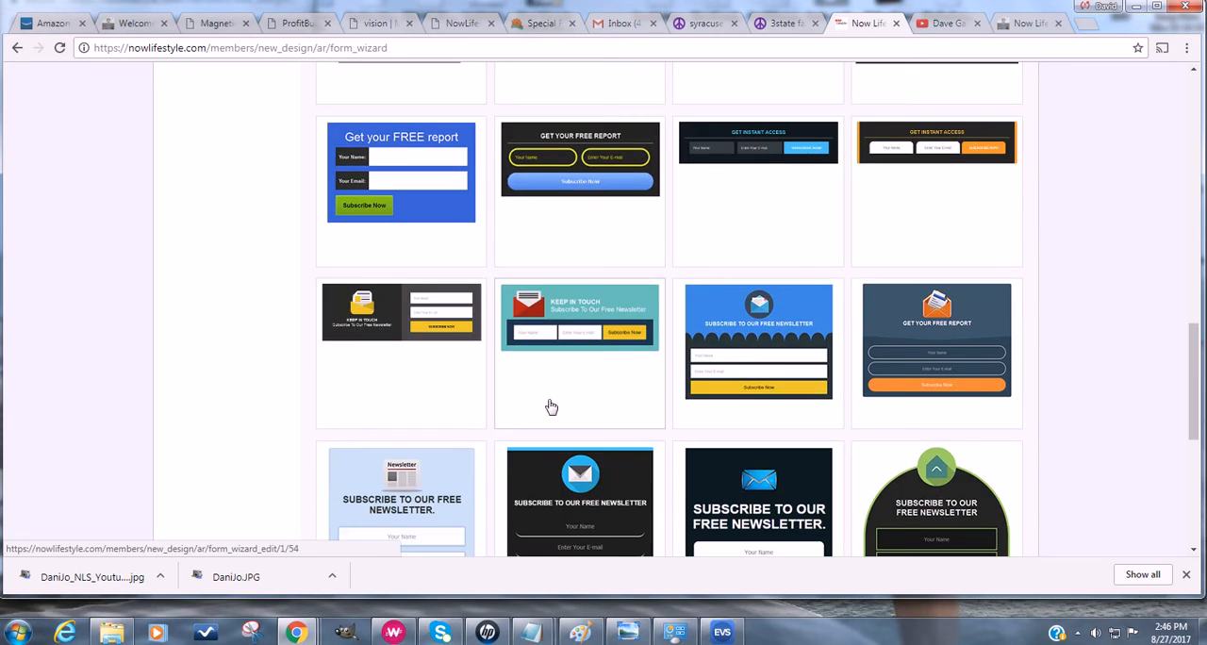
# - Check the opt-in form on the ProfitBuilder editing page and return to the NowLifestyle Form Wizard templates
pyautogui.click(297, 23)
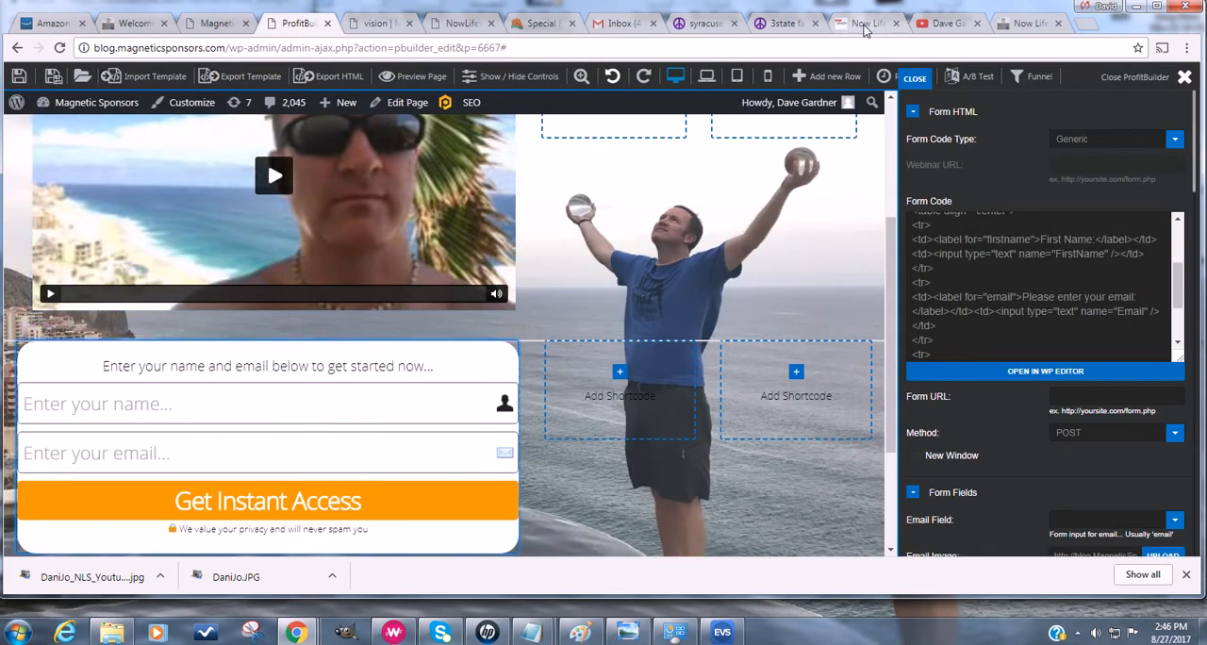
pyautogui.click(865, 25)
pyautogui.scroll(-3, 886, 508)
pyautogui.scroll(8, 884, 499)
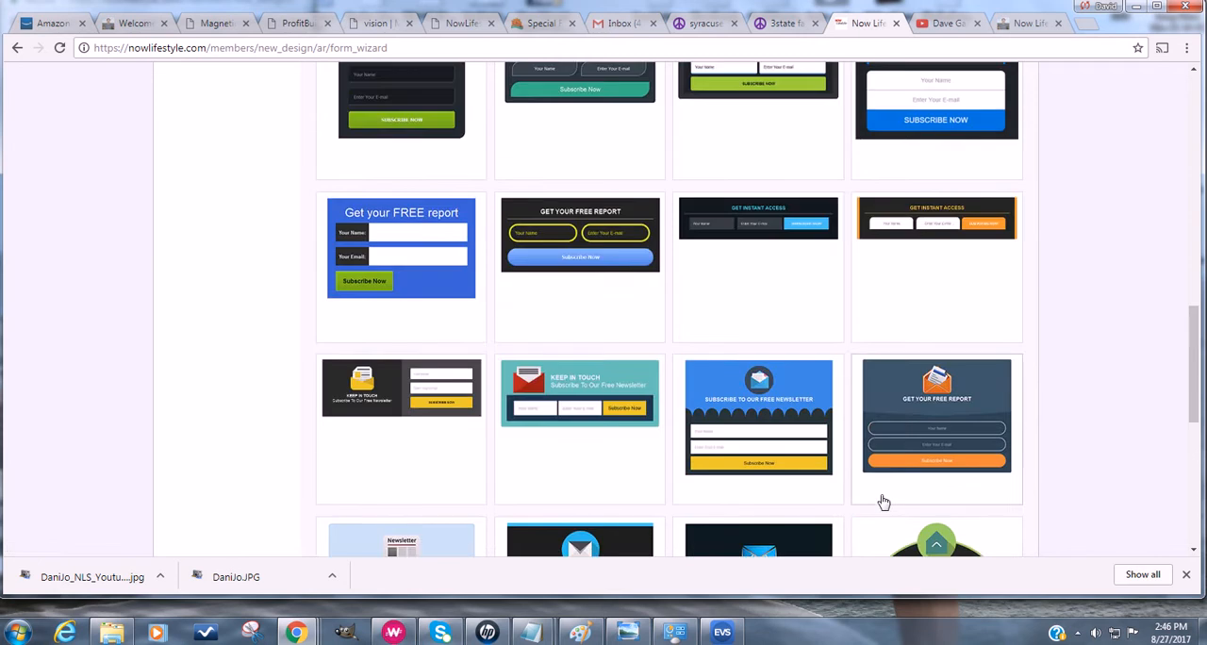
pyautogui.scroll(5, 884, 502)
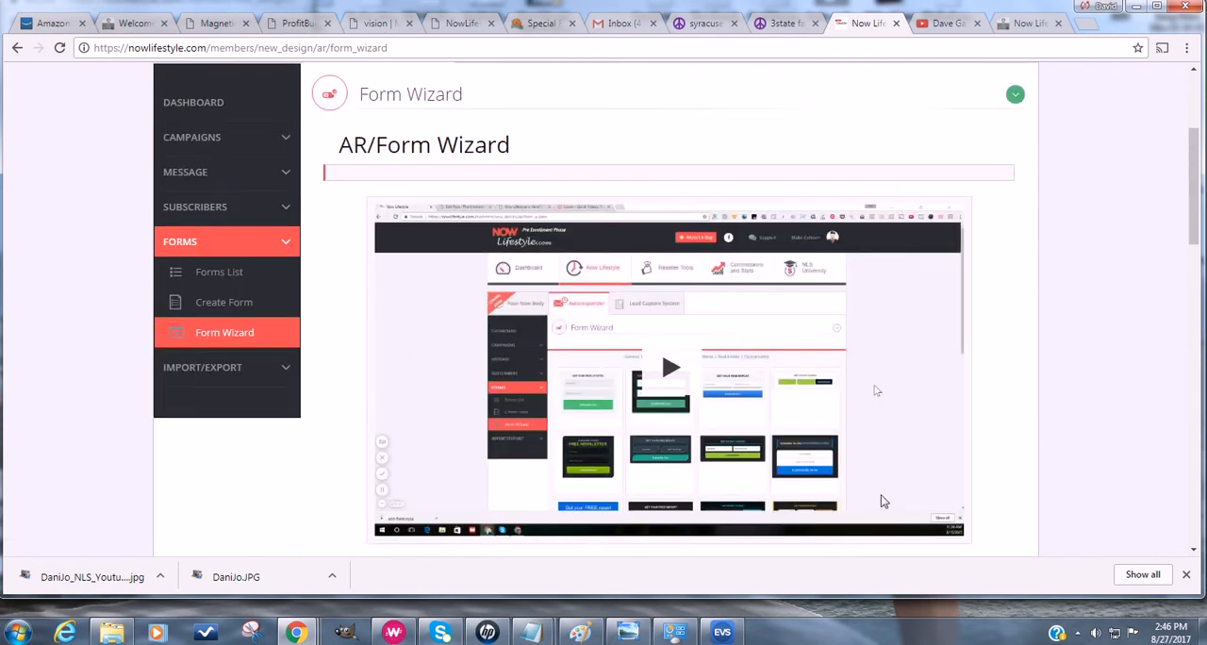
# - Show the Health & Fitness category in the Form Wizard and browse its form templates
pyautogui.scroll(-2, 884, 502)
pyautogui.click(694, 449)
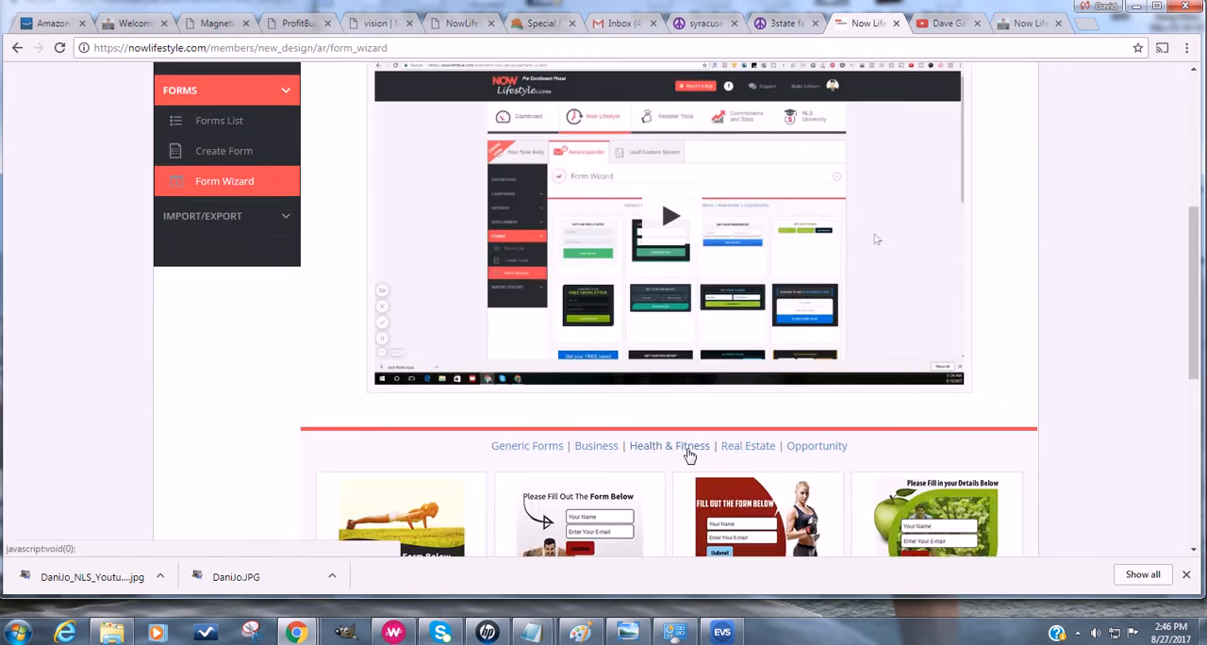
pyautogui.scroll(-1, 689, 456)
pyautogui.scroll(-2, 690, 455)
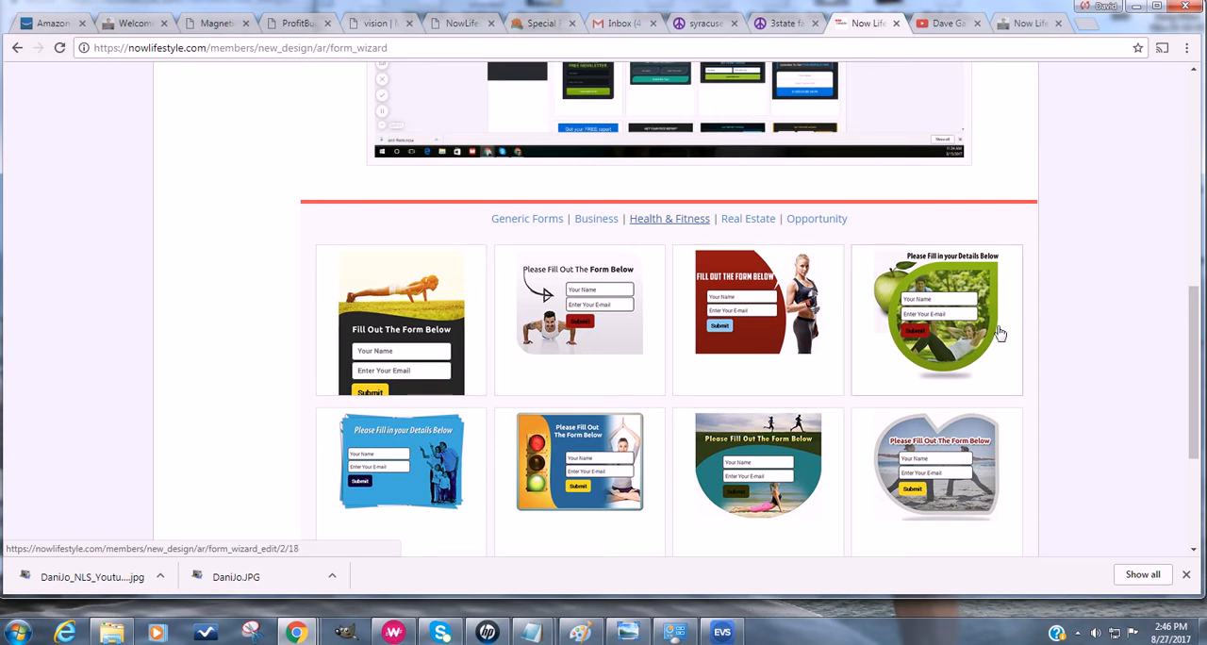
pyautogui.scroll(-2, 433, 462)
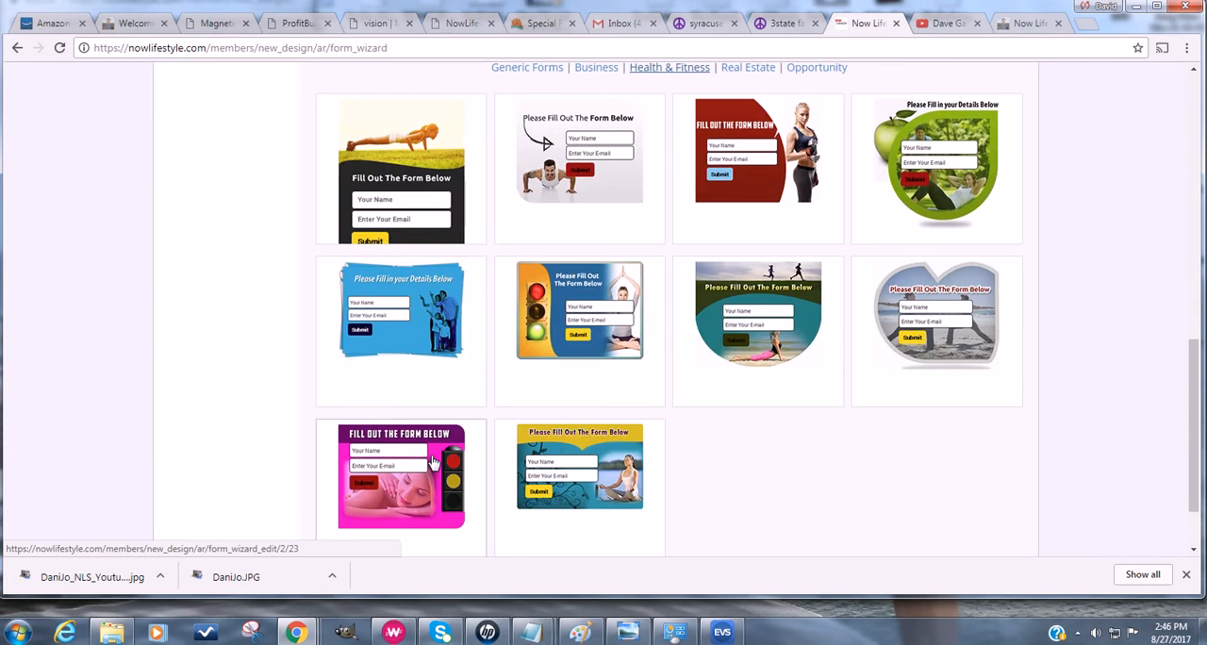
# - Open the autoresponder's follow-up messages and review those listed for the NLS_Dave_outside campaign
pyautogui.scroll(8, 432, 461)
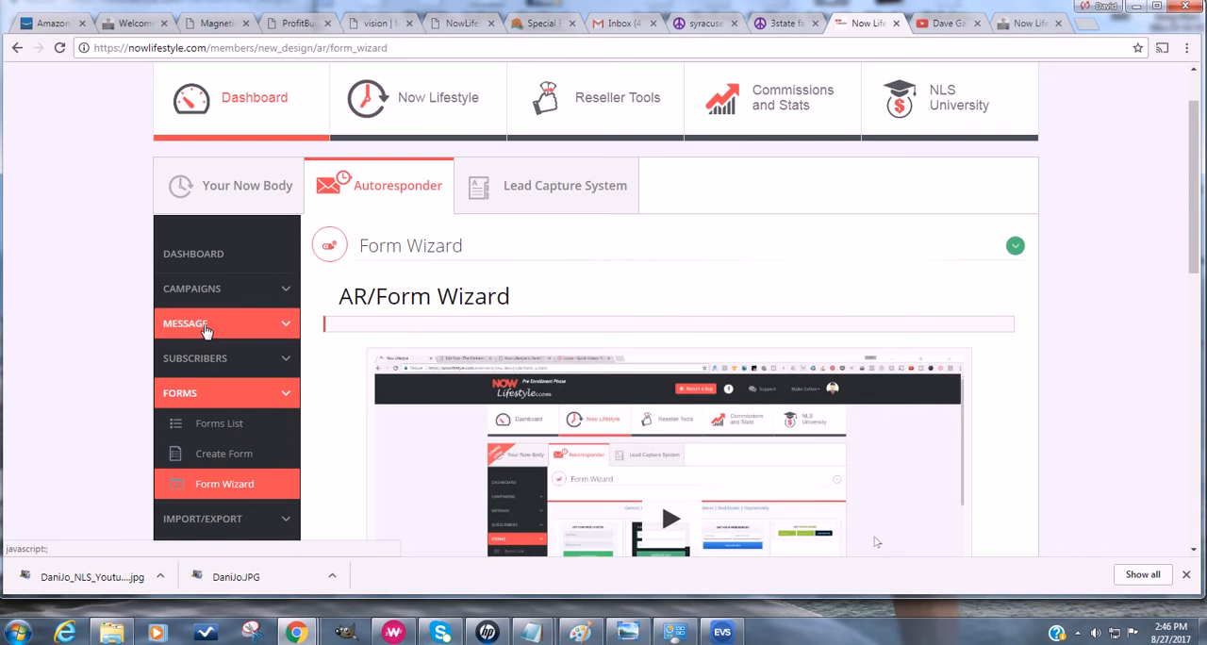
pyautogui.click(206, 326)
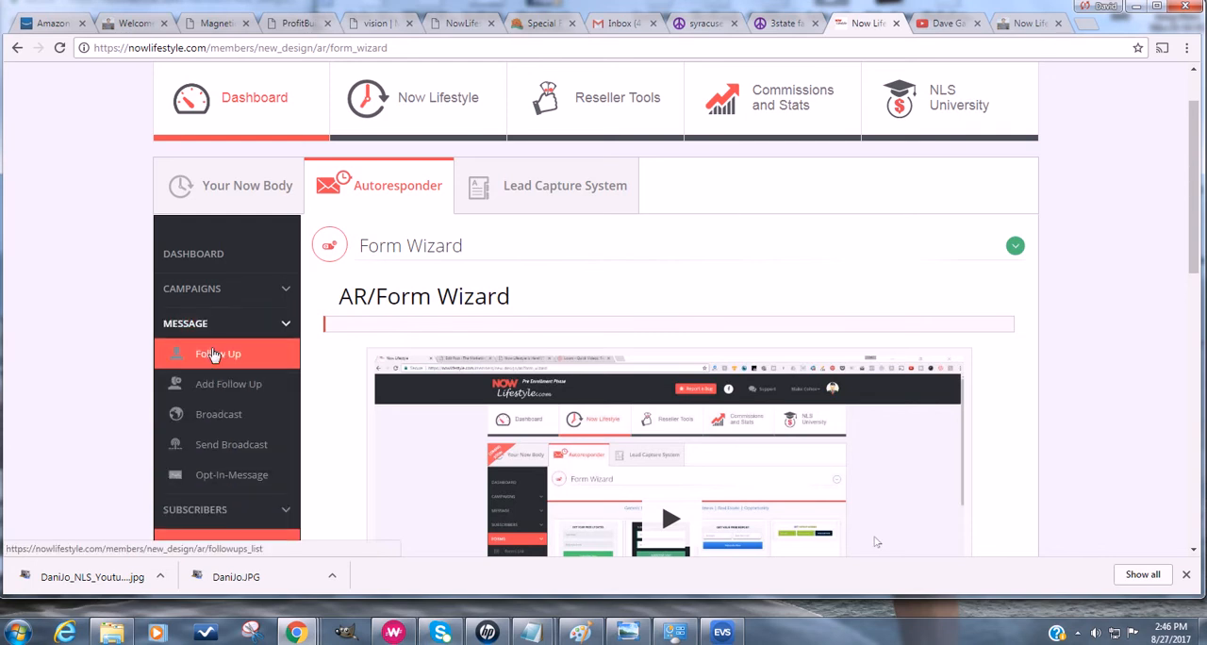
pyautogui.click(215, 355)
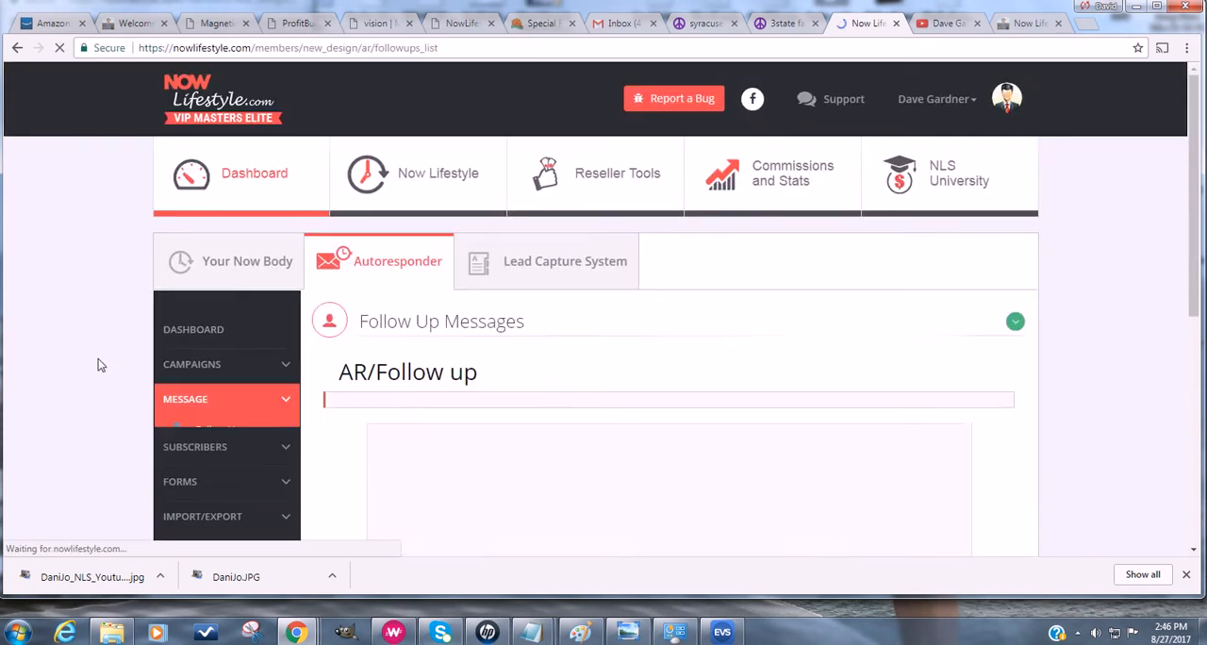
pyautogui.scroll(-3, 100, 363)
pyautogui.scroll(-3, 98, 364)
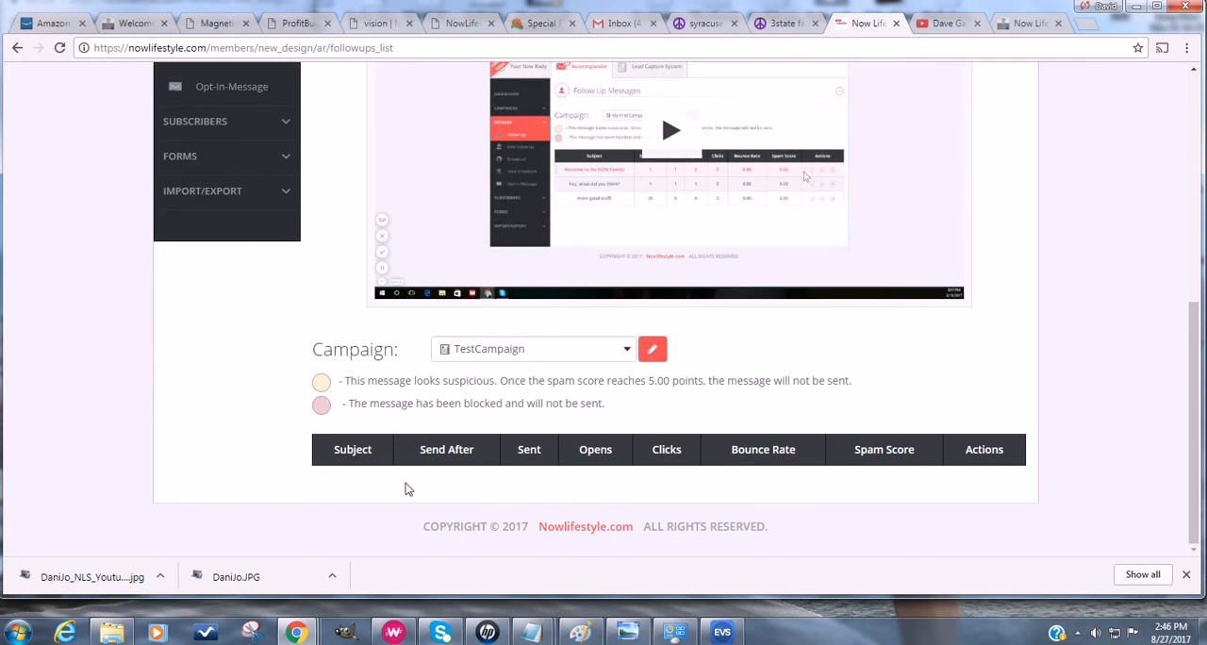
pyautogui.click(529, 354)
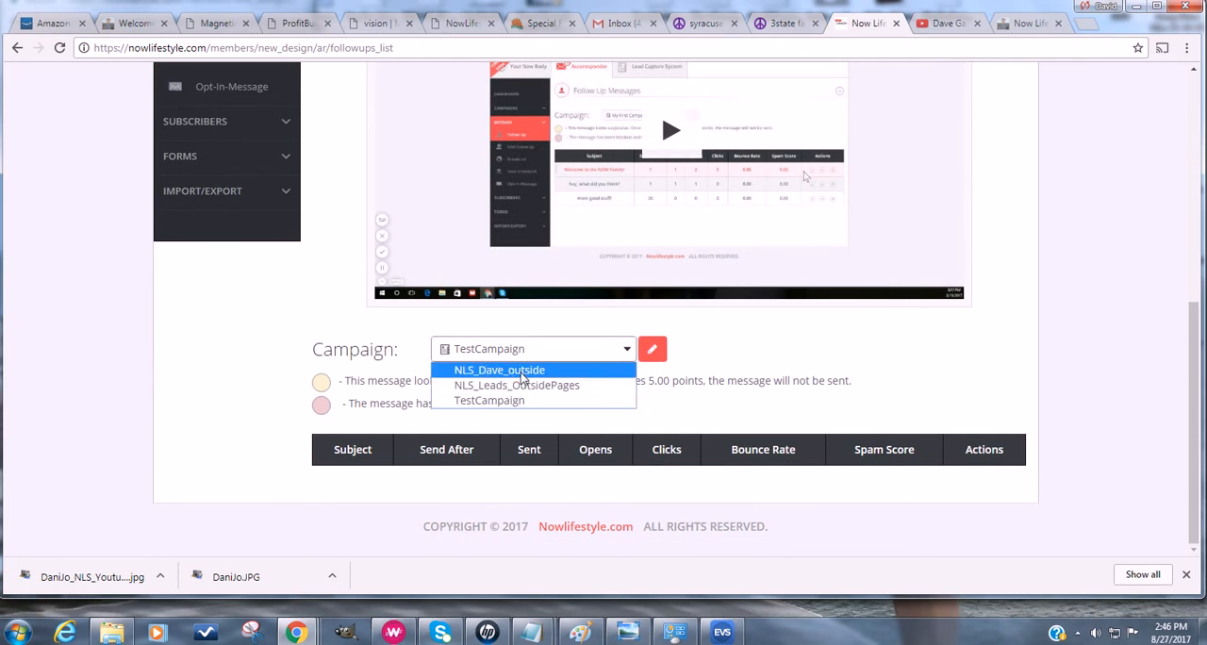
pyautogui.click(518, 371)
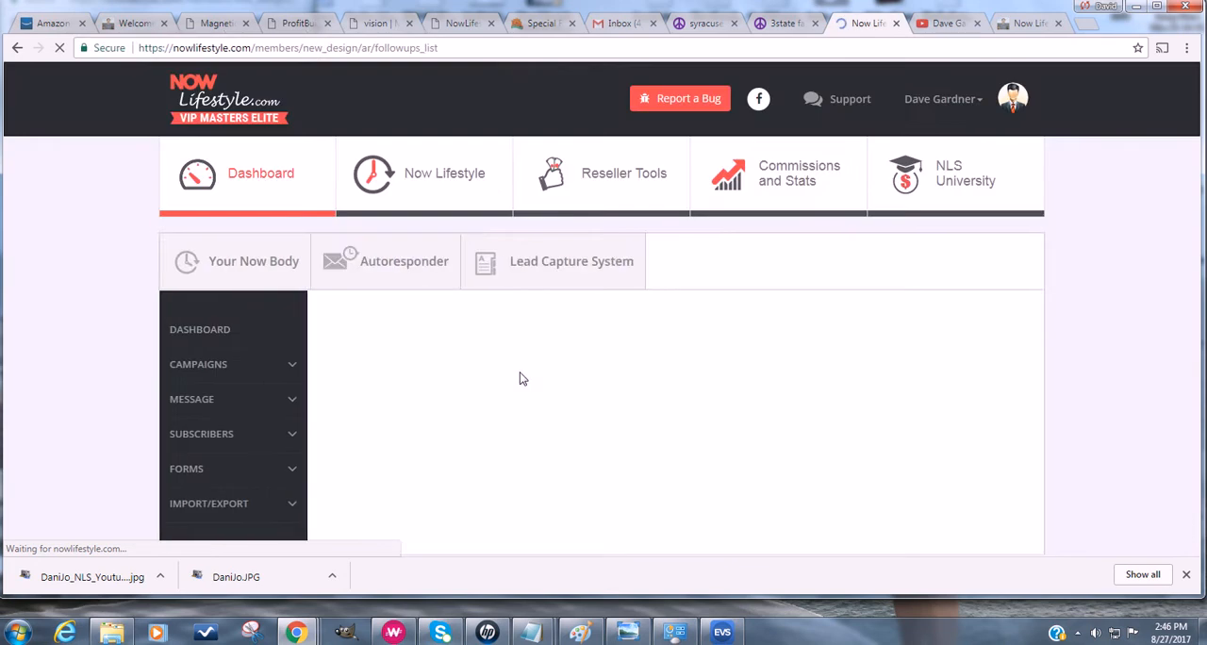
pyautogui.scroll(-10, 520, 372)
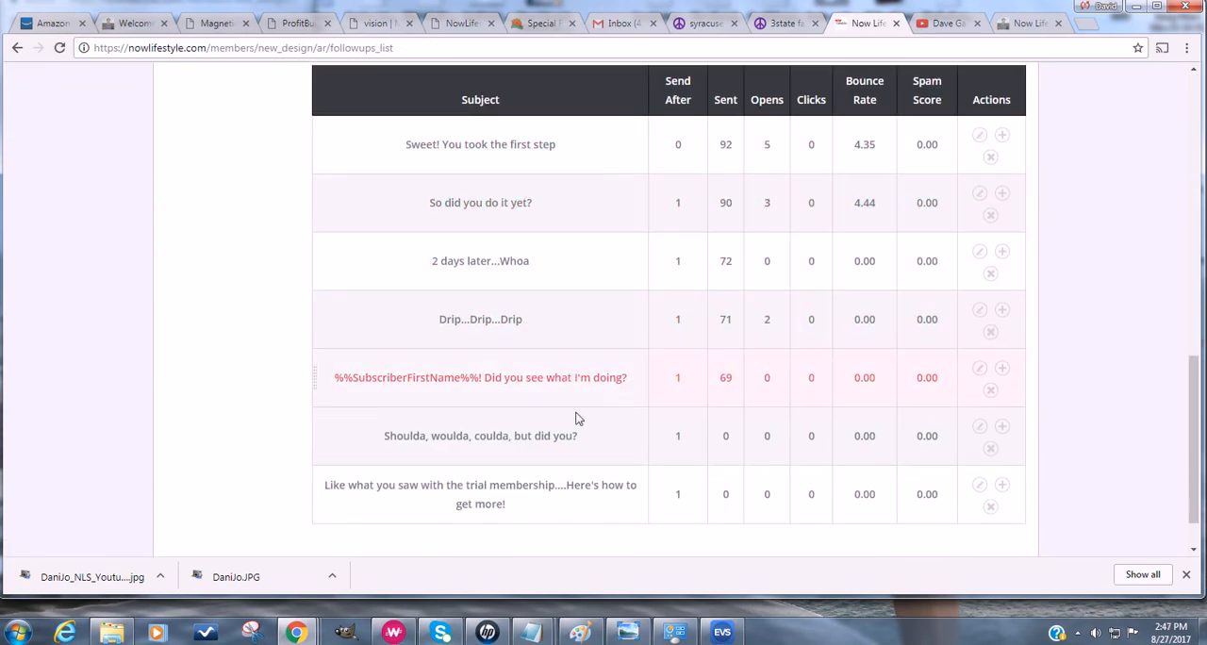
pyautogui.scroll(-1, 594, 508)
pyautogui.scroll(3, 595, 480)
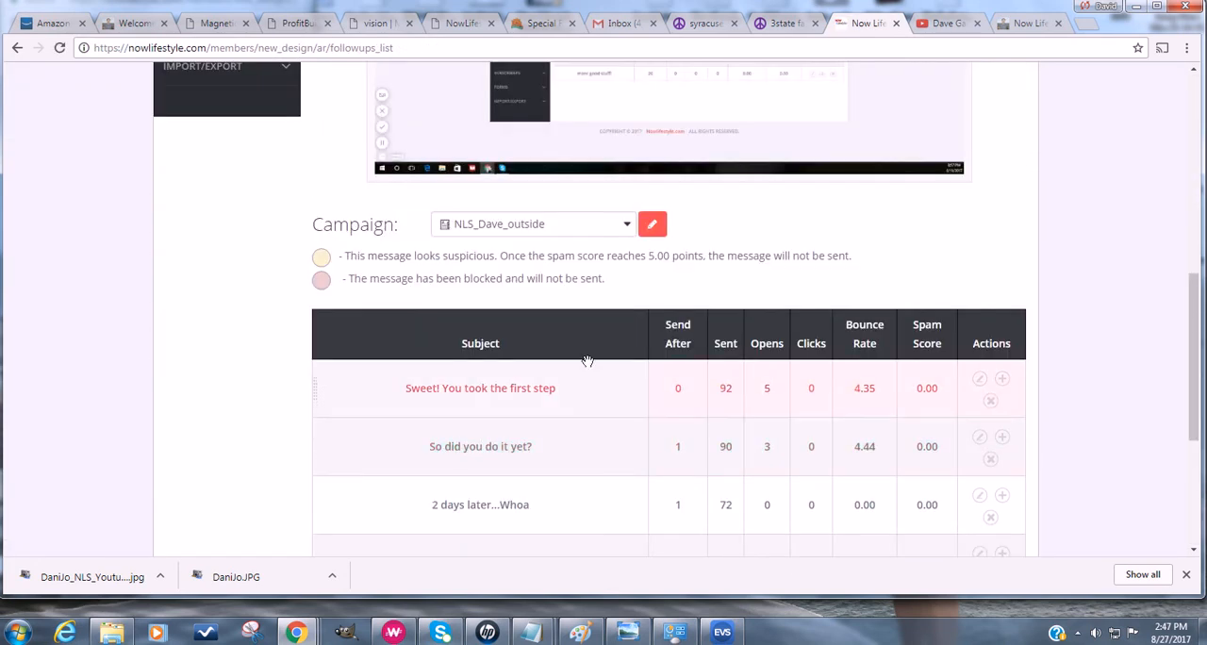
# - Switch the follow-up message list to the NLS_Leads_OutsidePages campaign and review its messages
pyautogui.click(564, 232)
pyautogui.click(517, 260)
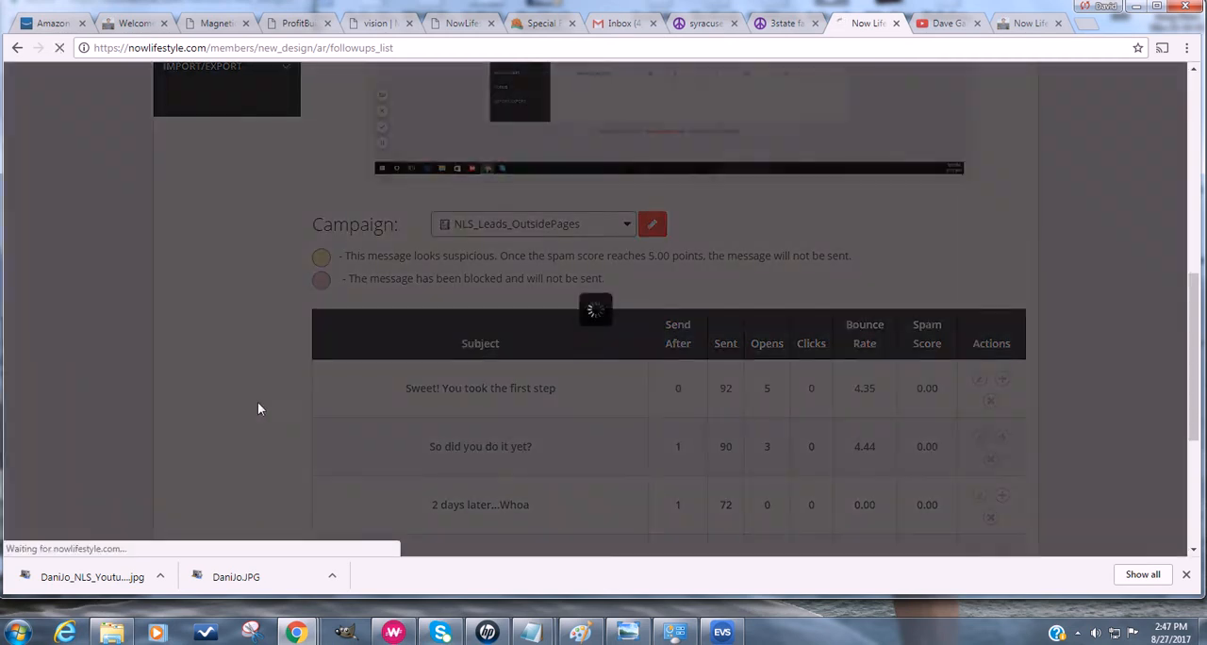
pyautogui.scroll(-8, 255, 402)
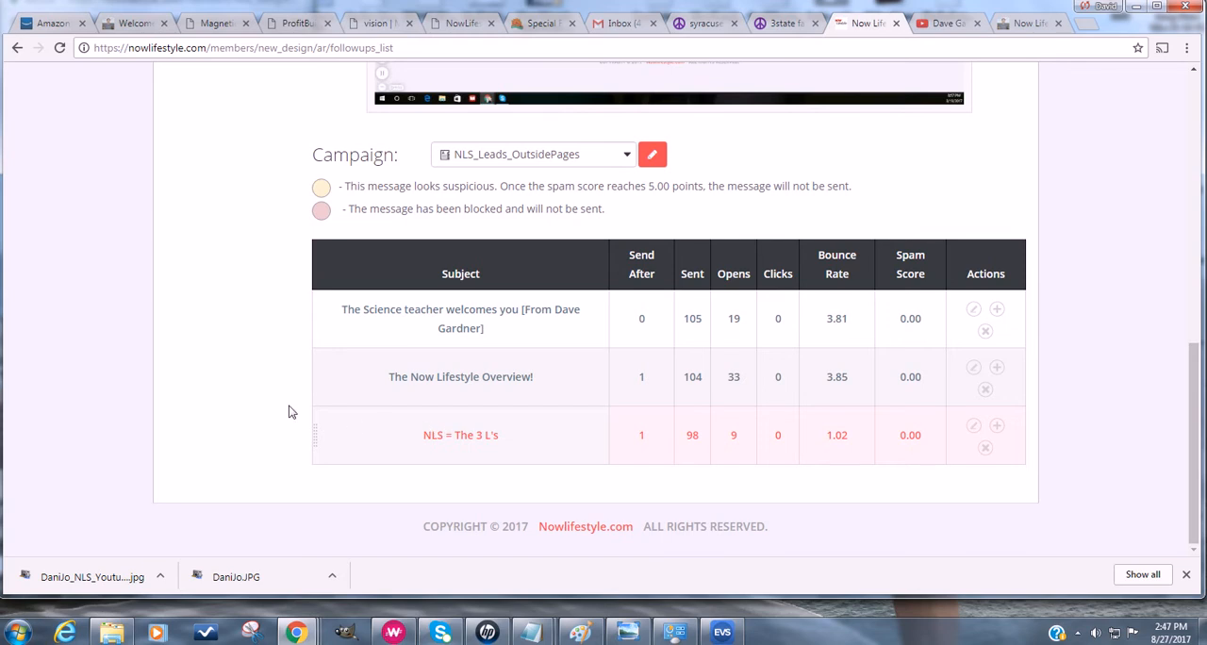
pyautogui.scroll(3, 188, 410)
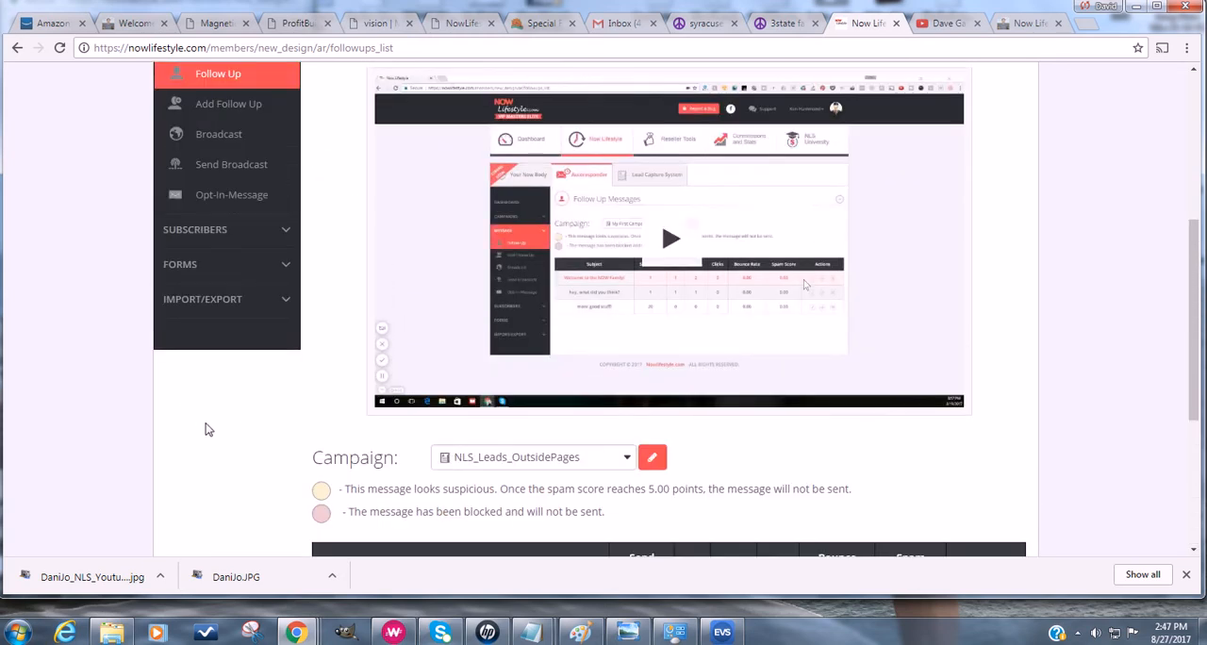
pyautogui.scroll(1, 209, 448)
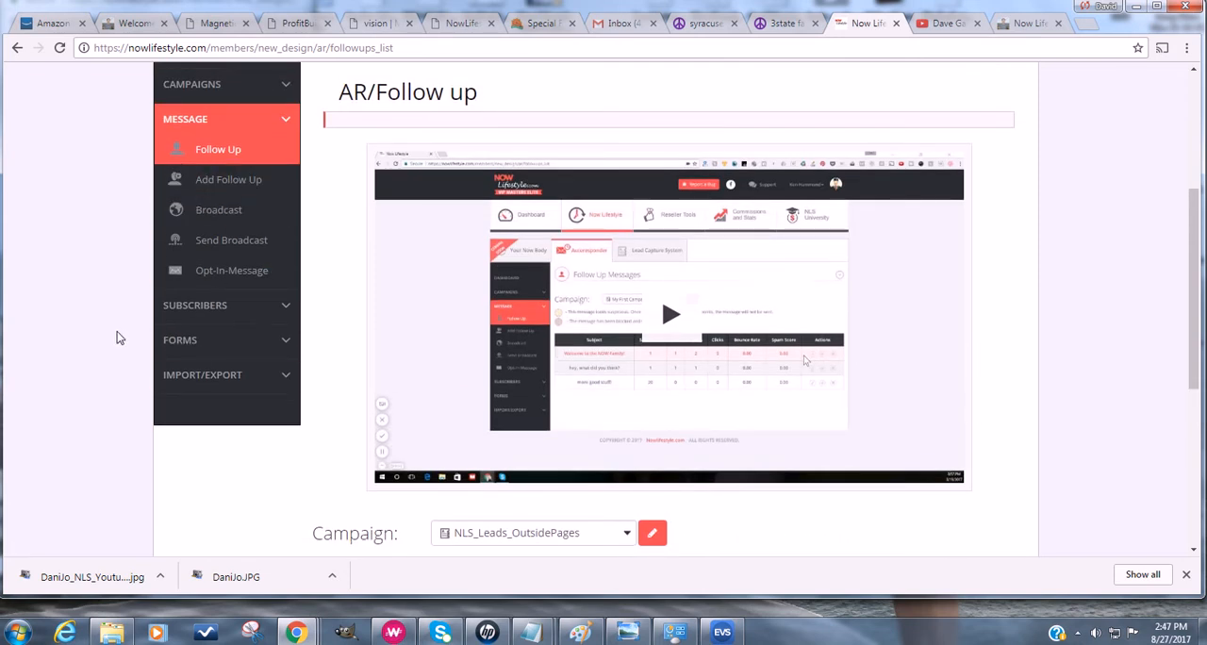
pyautogui.scroll(3, 103, 296)
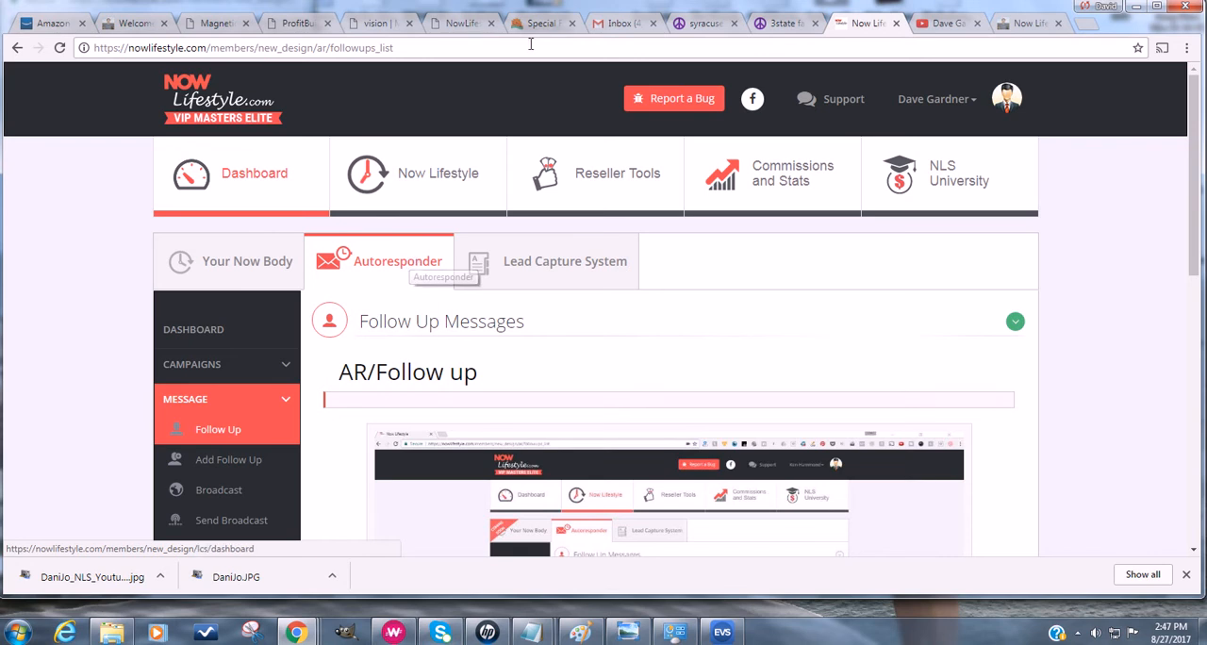
# - Return to the ProfitBuilder editing page and review the capture page's headline, video and opt-in form
pyautogui.click(292, 23)
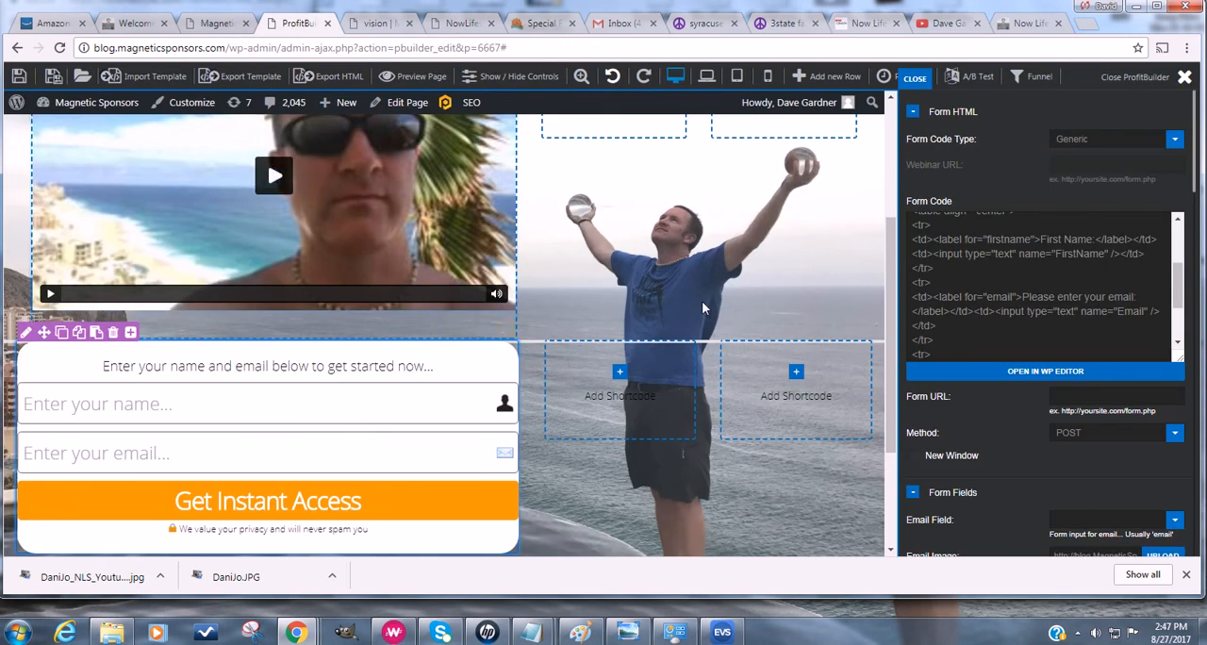
pyautogui.scroll(3, 702, 301)
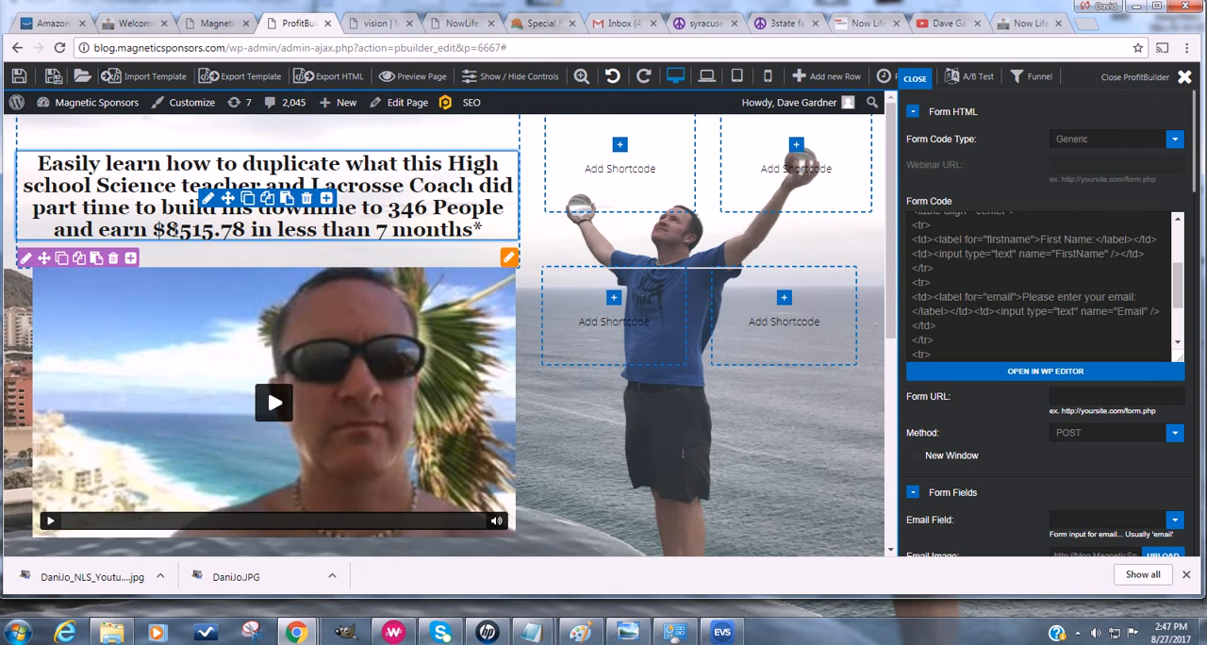
pyautogui.scroll(-3, 194, 267)
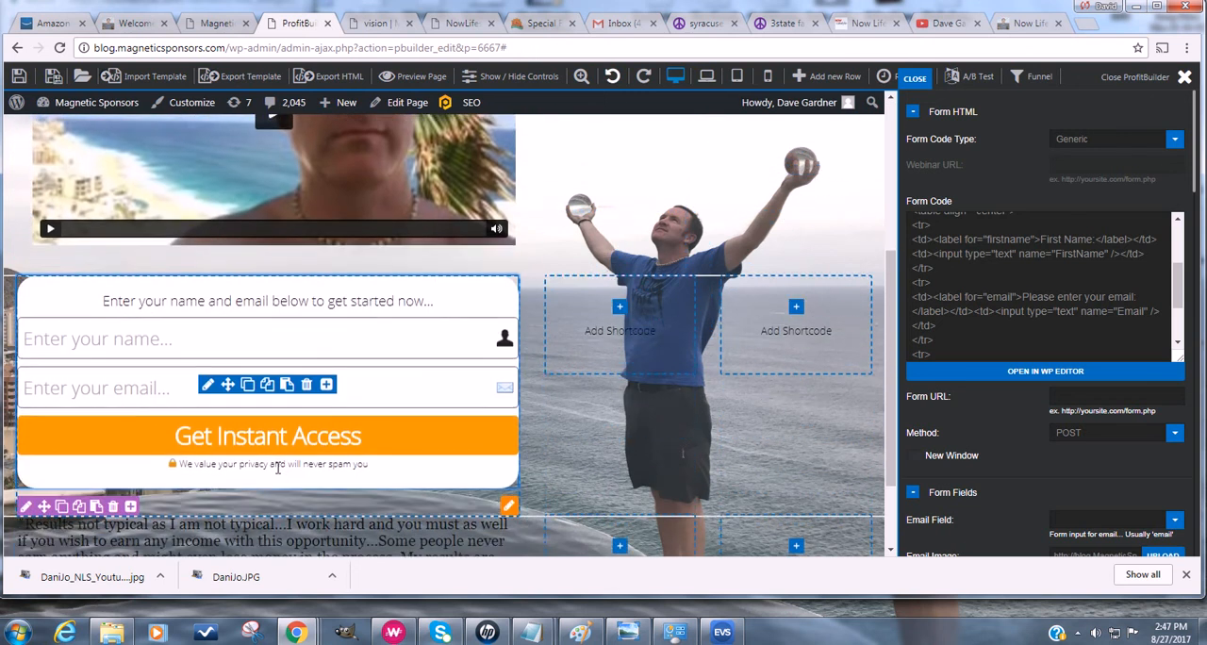
pyautogui.scroll(3, 431, 468)
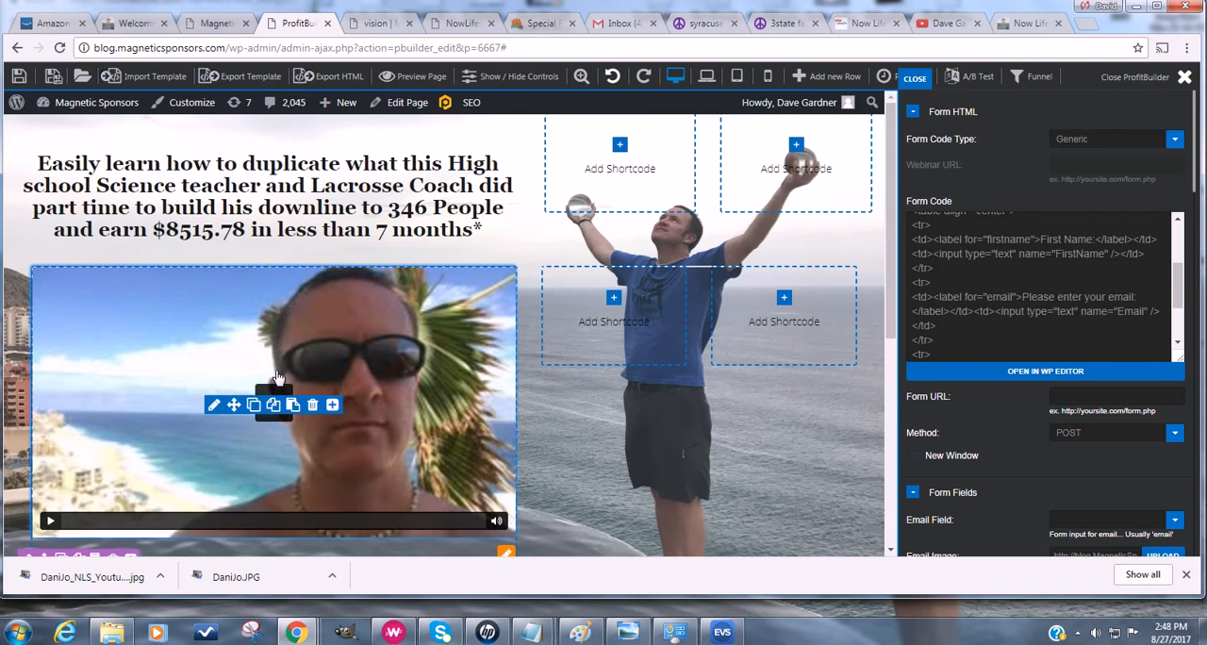
pyautogui.scroll(-2, 276, 382)
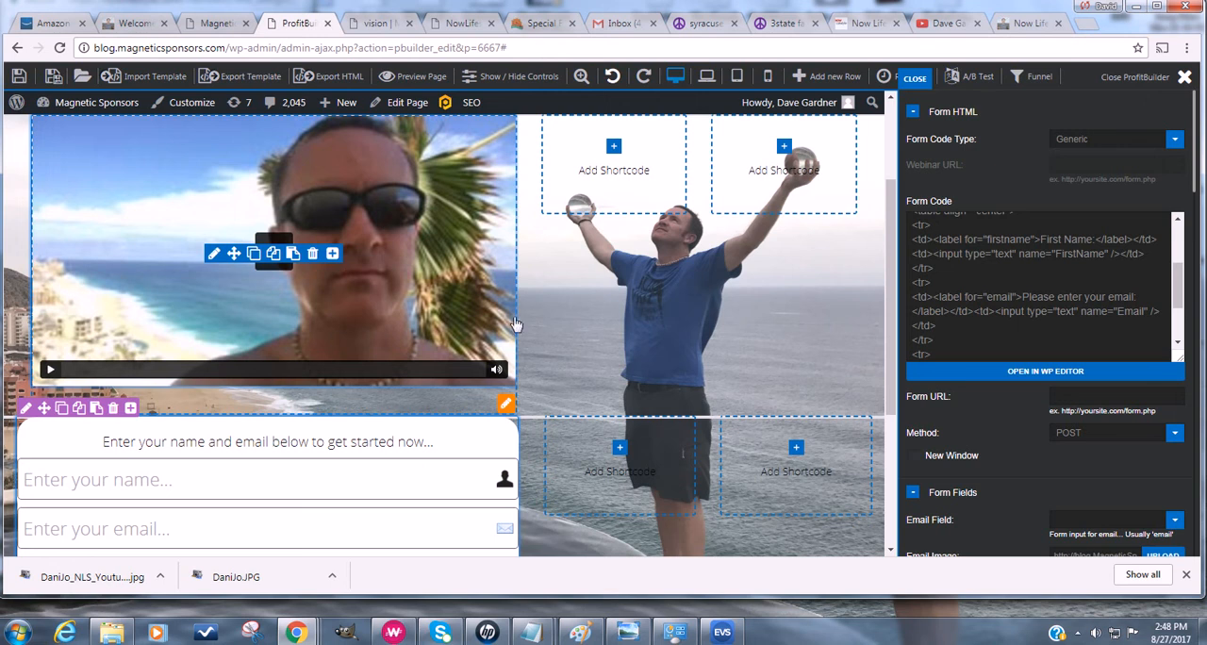
pyautogui.scroll(-2, 543, 319)
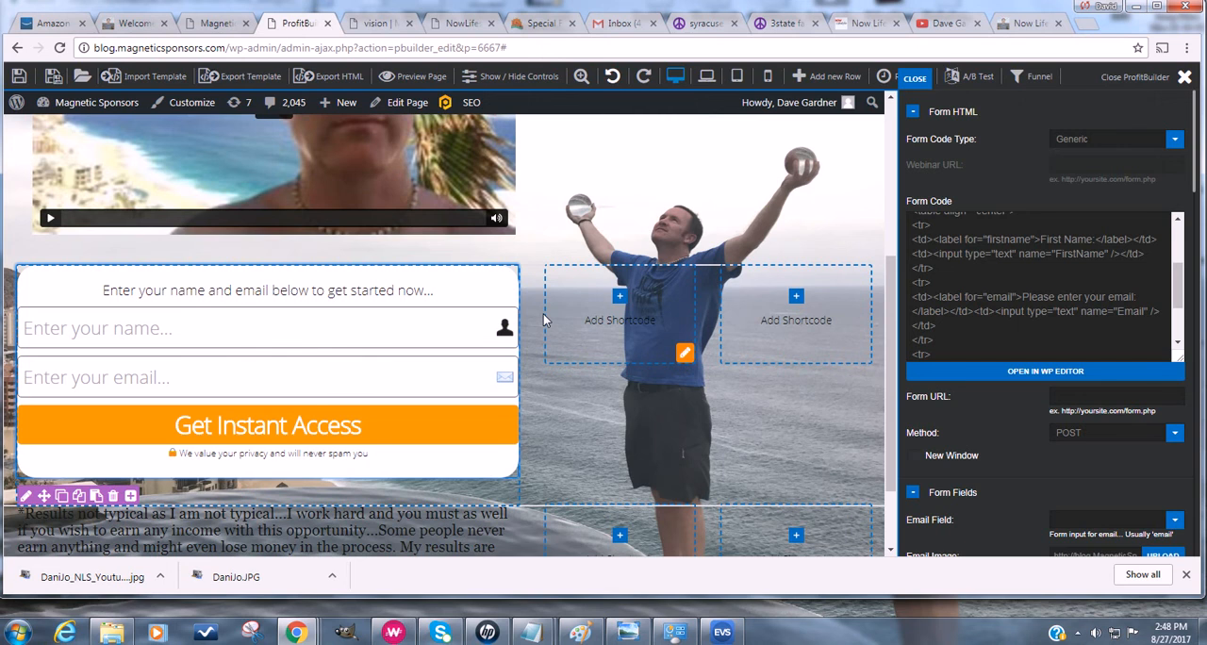
pyautogui.scroll(3, 525, 329)
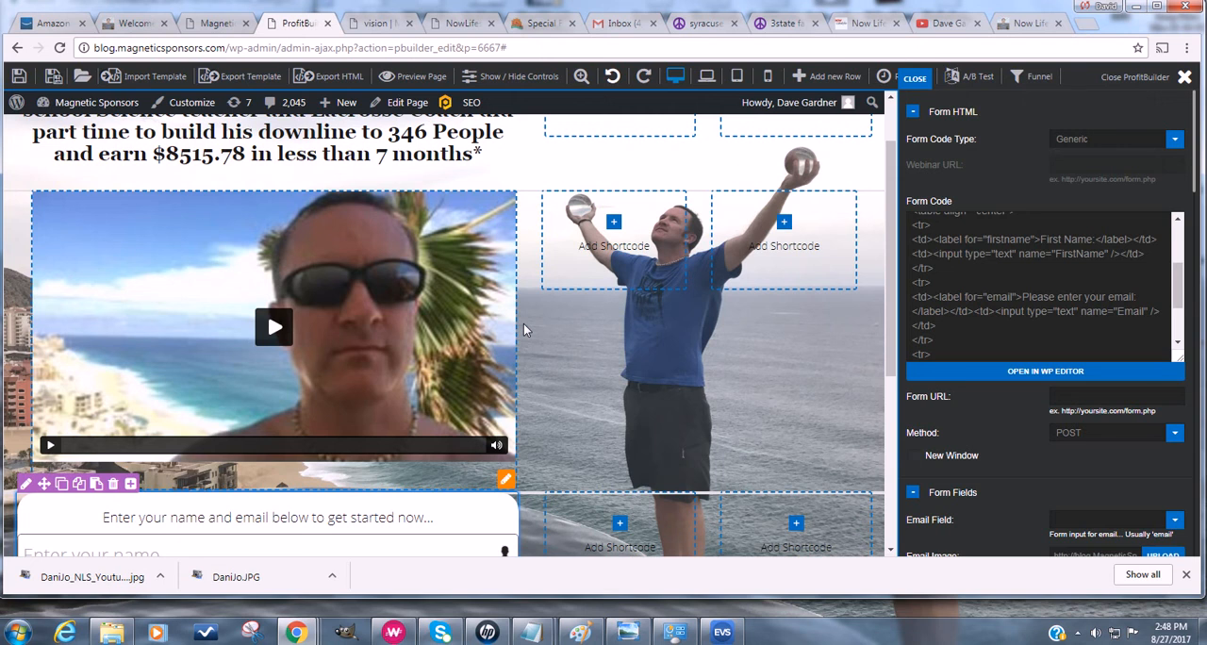
pyautogui.scroll(2, 525, 329)
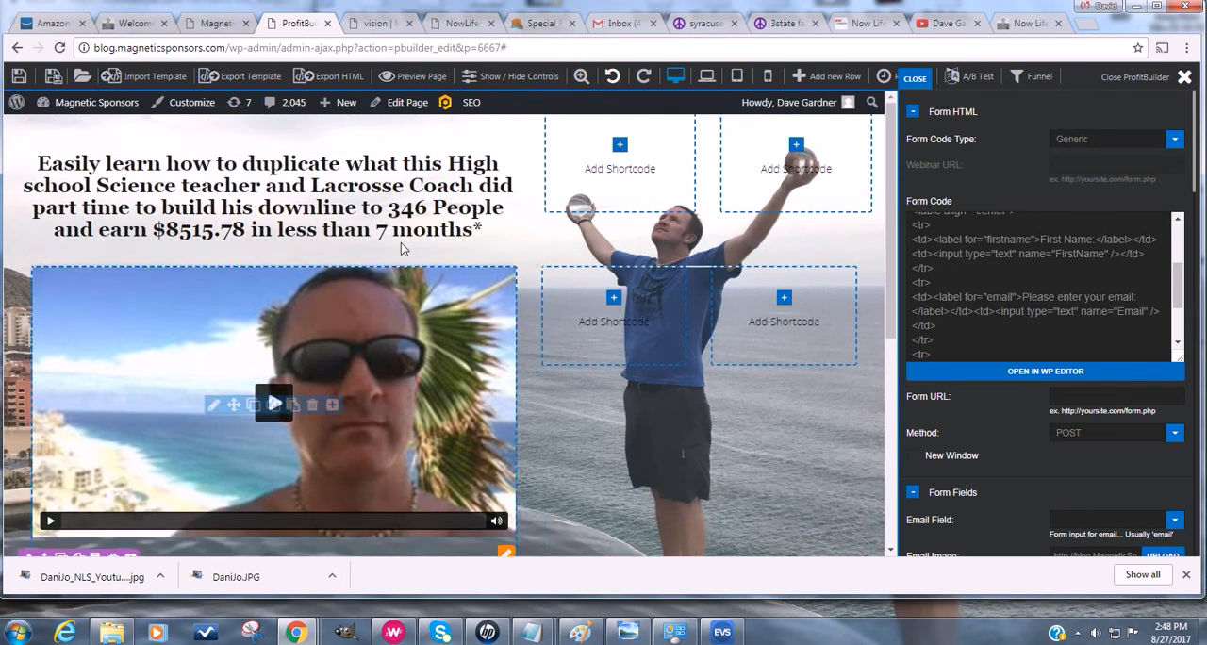